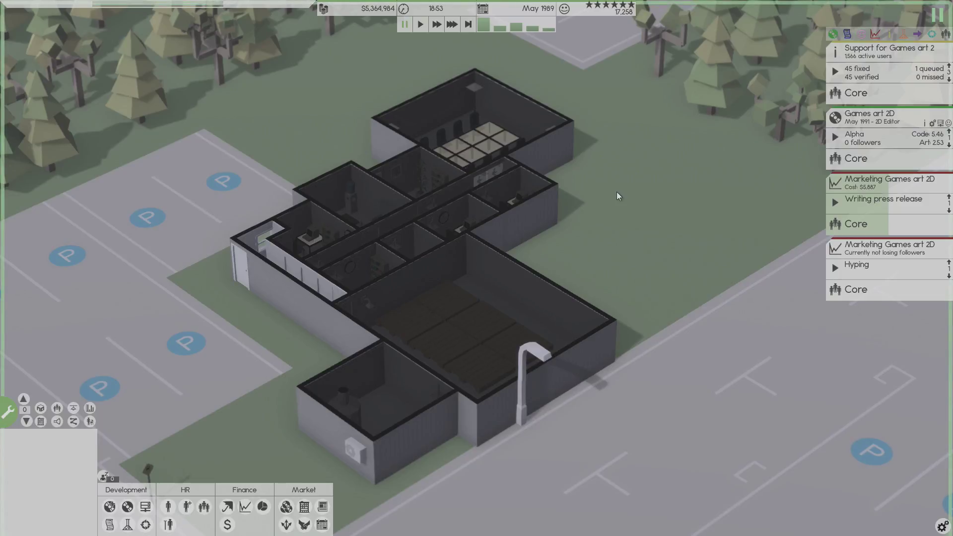
# Speed up the game clock and bring up the Games art 2D project's actions.
pyautogui.click(438, 25)
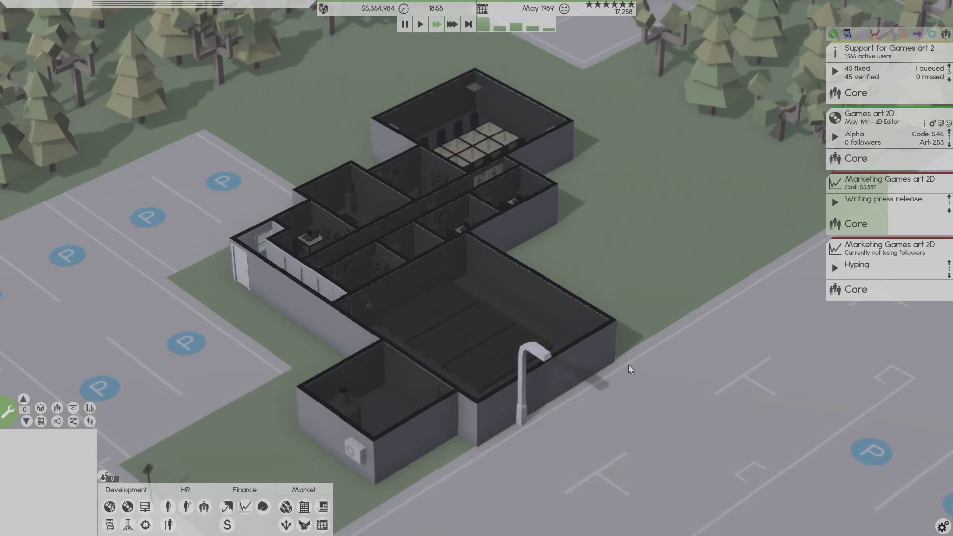
pyautogui.click(862, 134)
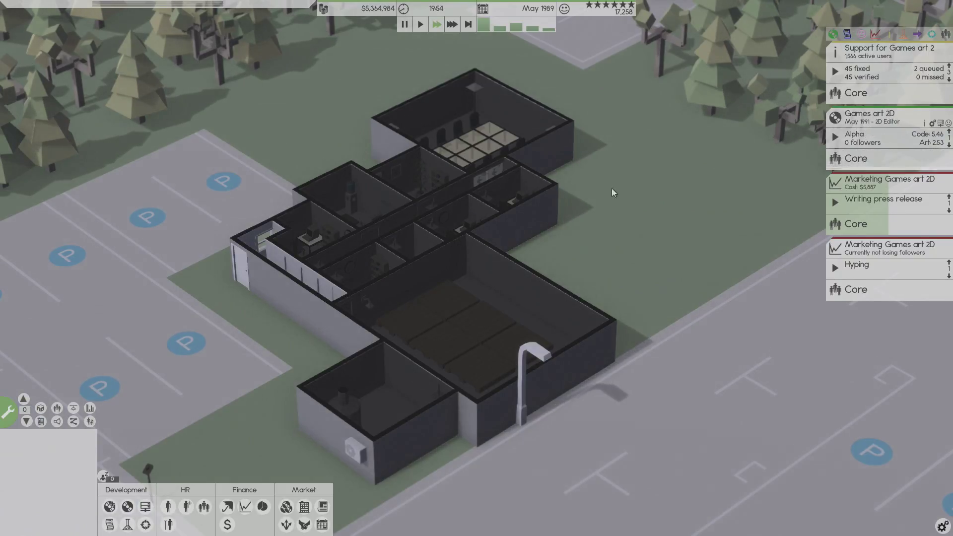
pyautogui.moveTo(611, 189); pyautogui.dragTo(370, 169)
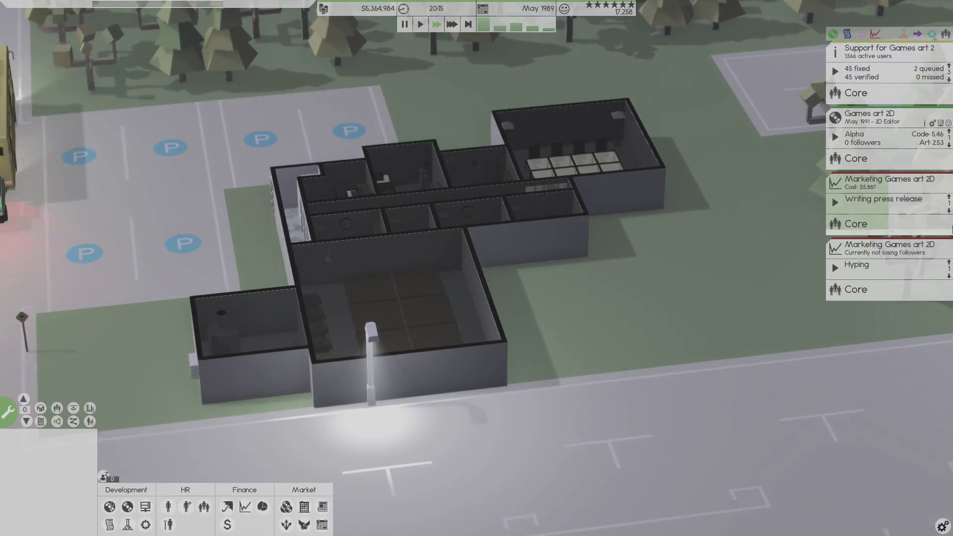
pyautogui.moveTo(501, 165)
pyautogui.mouseDown()
pyautogui.moveTo(636, 180)
pyautogui.moveTo(666, 162)
pyautogui.mouseUp()
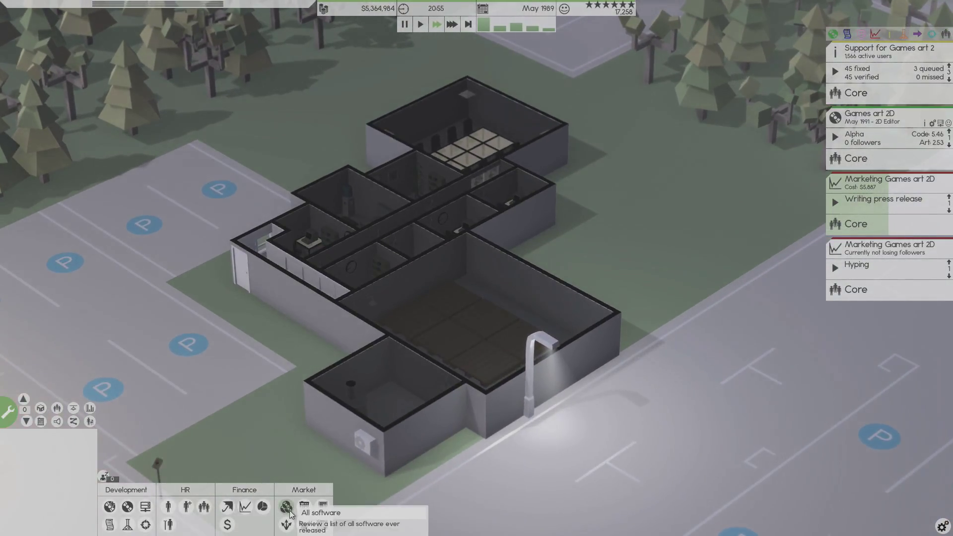
# Review the Games art 2D details (2D Editor, January 1989 to May 1991), then close them.
pyautogui.click(887, 118)
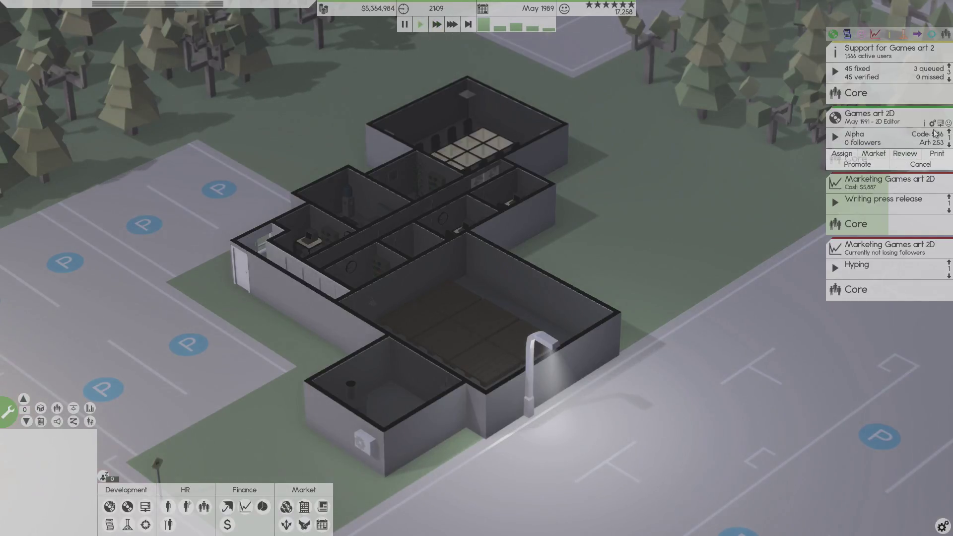
pyautogui.click(893, 134)
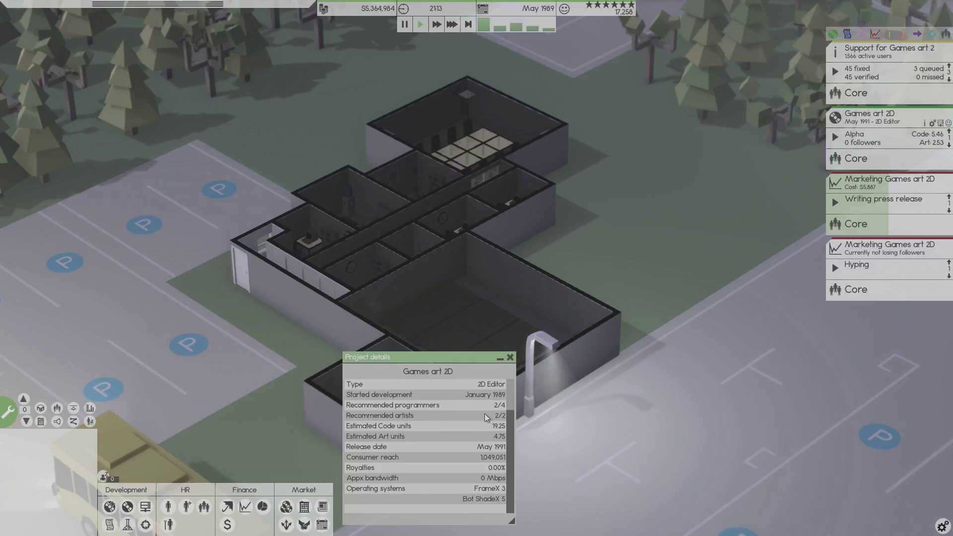
pyautogui.scroll(-5, 485, 414)
pyautogui.scroll(5, 478, 488)
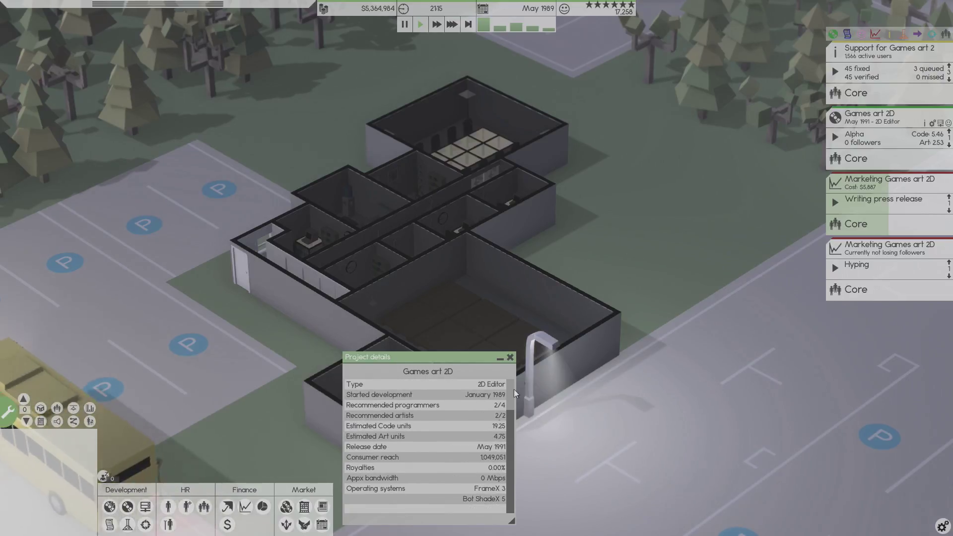
pyautogui.click(509, 358)
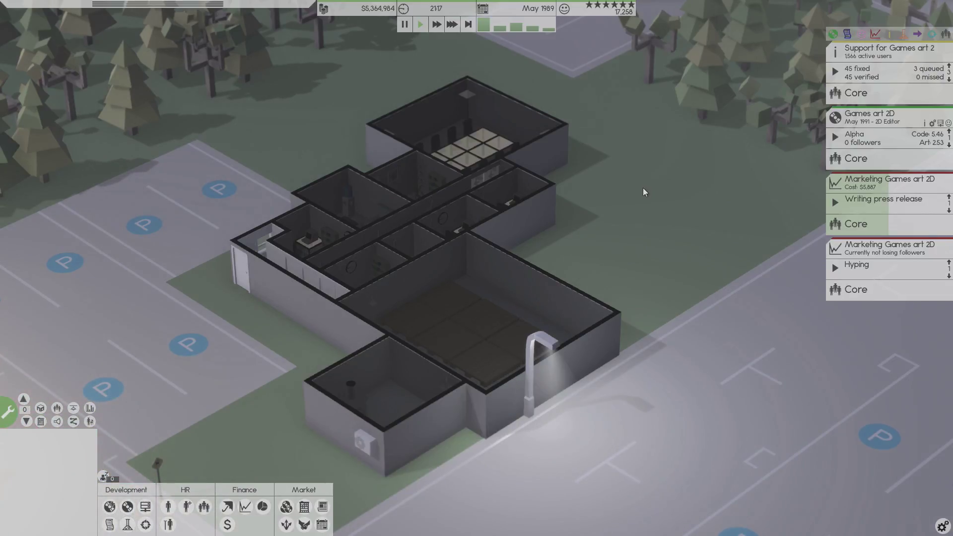
pyautogui.rightClick(439, 25)
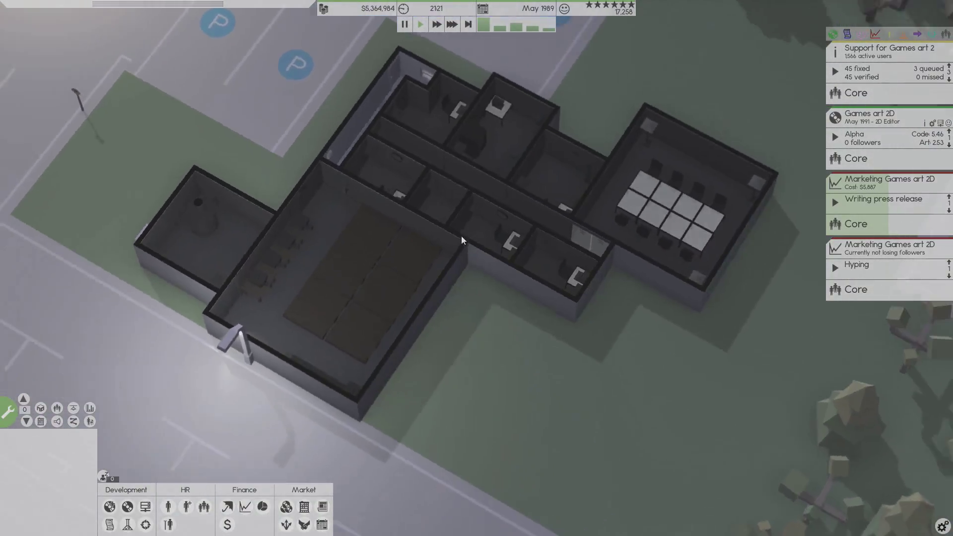
pyautogui.scroll(5, 520, 289)
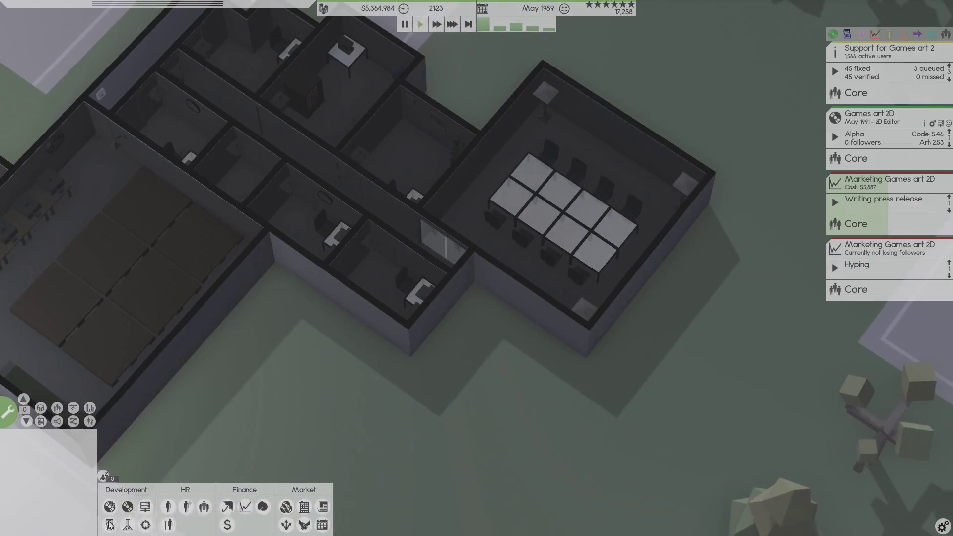
# Pause the game and outline a new room beside the meeting room in Build mode.
pyautogui.click(8, 410)
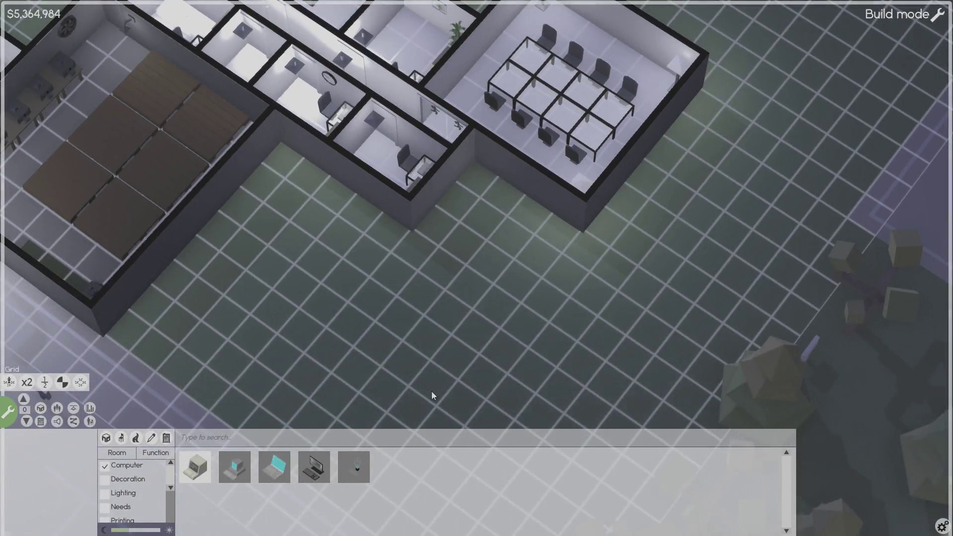
pyautogui.click(8, 409)
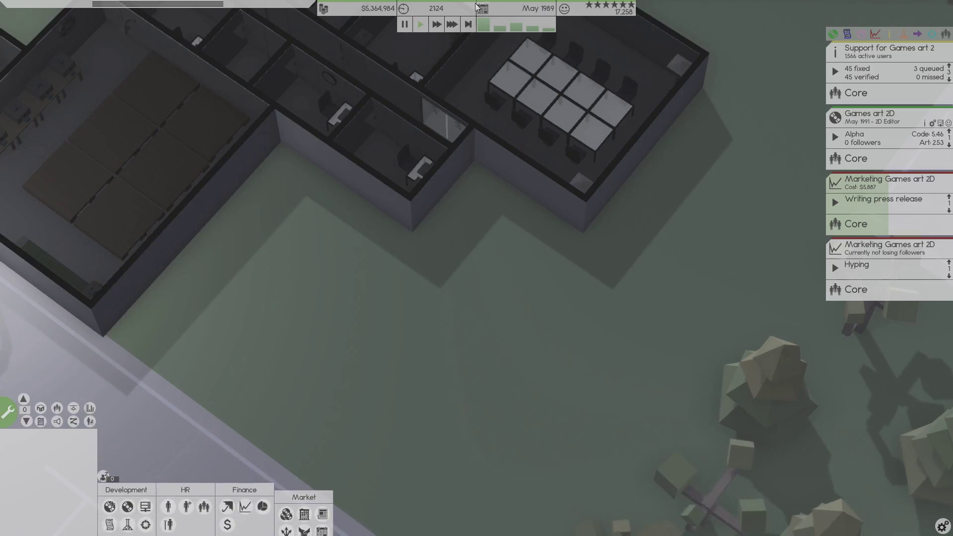
pyautogui.click(403, 30)
pyautogui.scroll(-5, 485, 196)
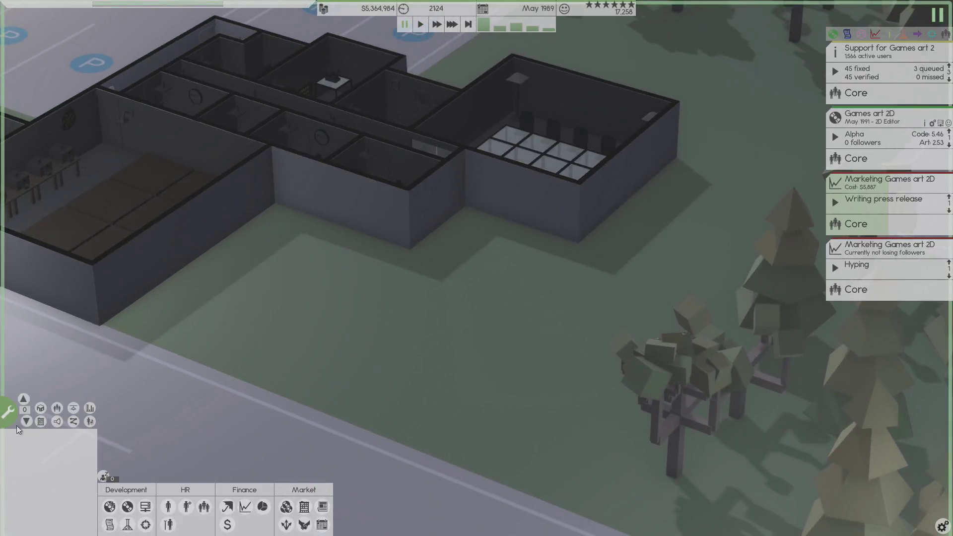
pyautogui.click(7, 409)
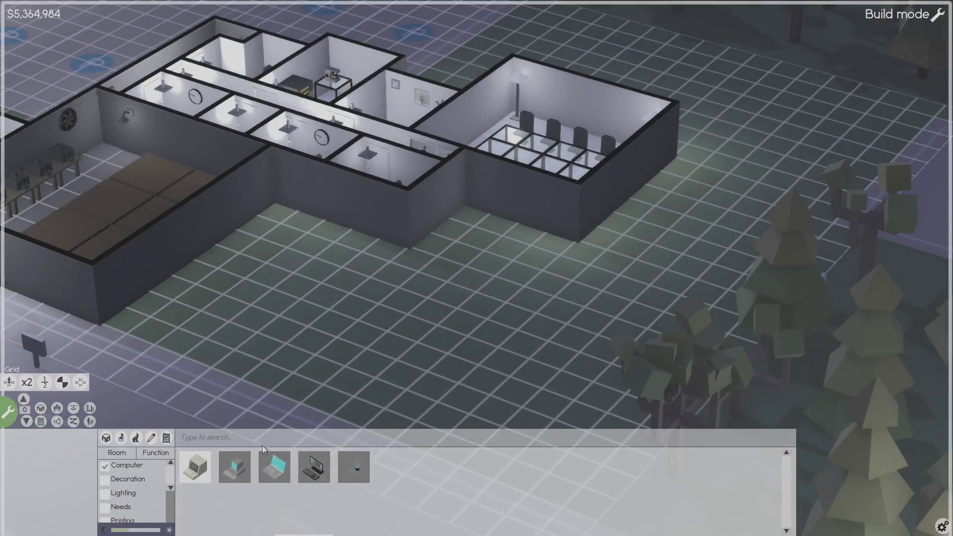
pyautogui.click(106, 438)
pyautogui.scroll(3, 464, 205)
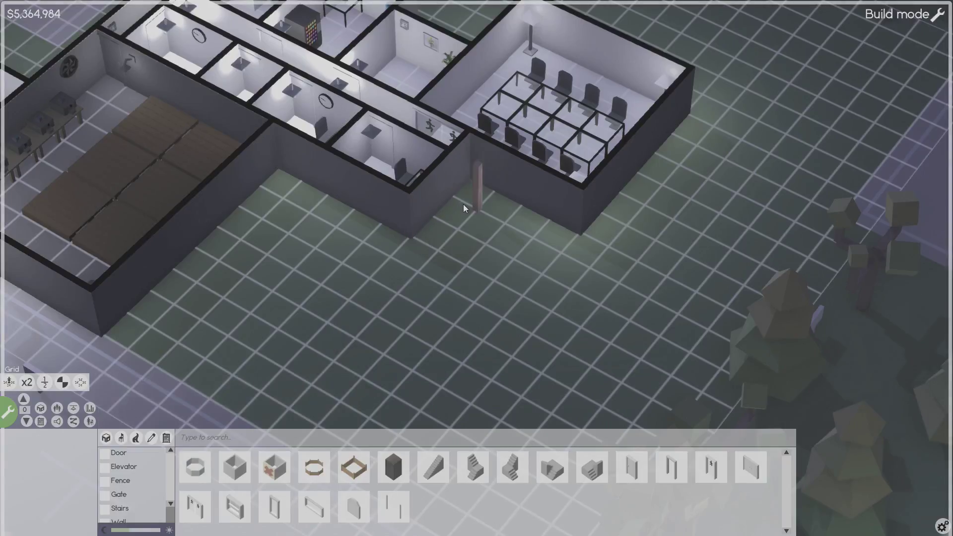
pyautogui.moveTo(422, 234)
pyautogui.mouseDown()
pyautogui.moveTo(565, 245)
pyautogui.moveTo(410, 225)
pyautogui.mouseUp()
# Divide the new room with an interior wall.
pyautogui.press('q')
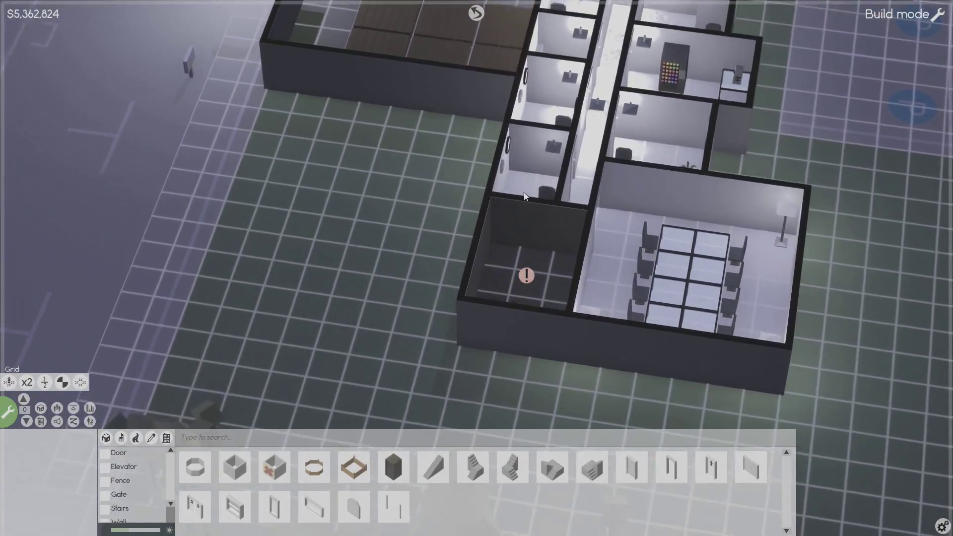
pyautogui.press('q')
pyautogui.click(194, 467)
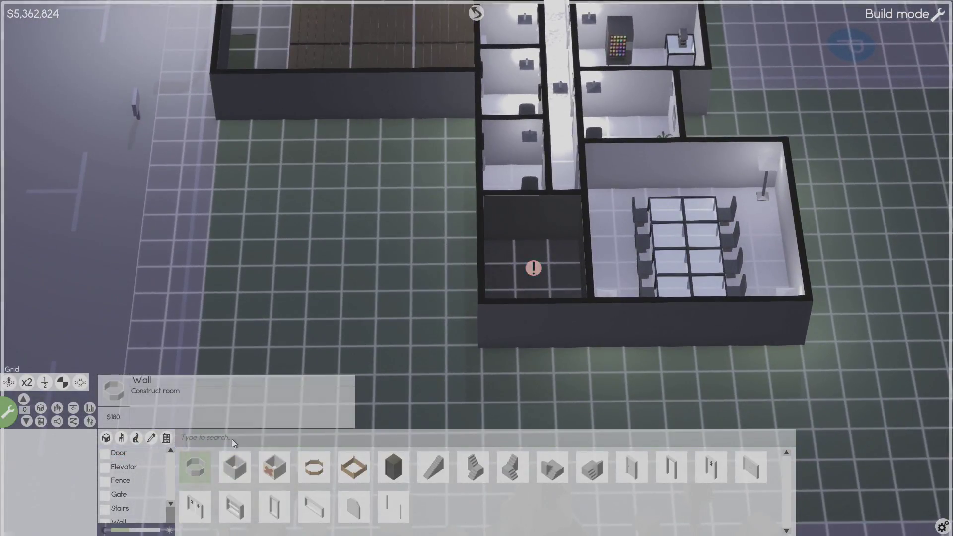
pyautogui.moveTo(551, 195); pyautogui.dragTo(551, 298)
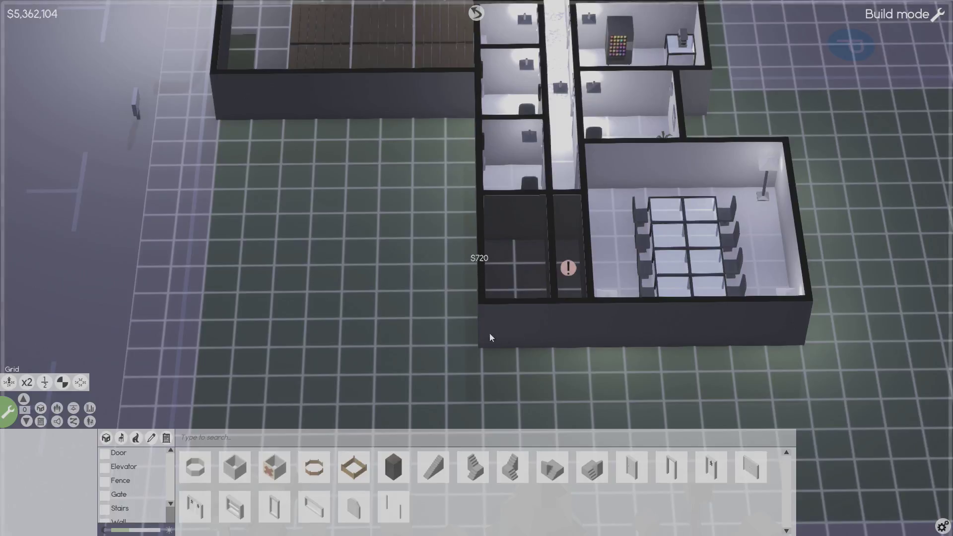
# Merge the narrow new room into the corridor.
pyautogui.press('e')
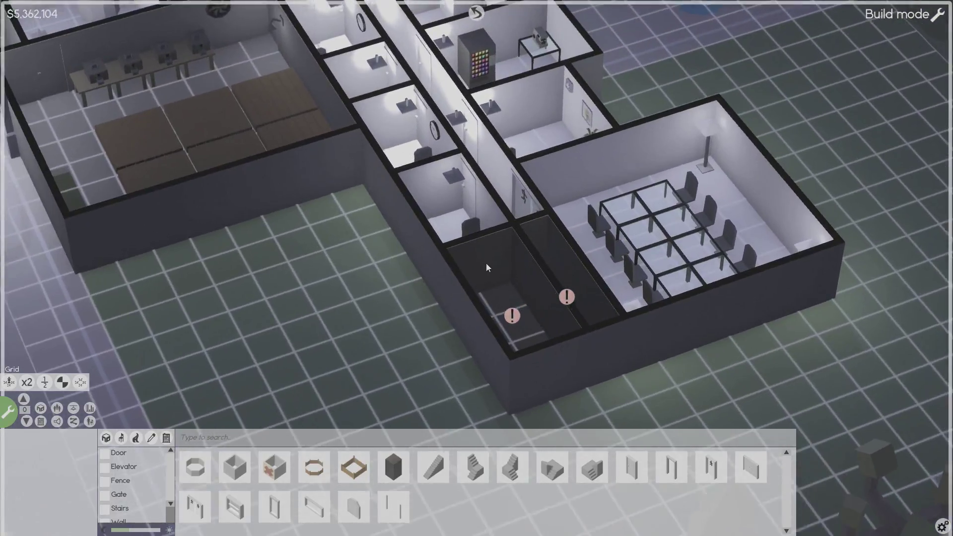
pyautogui.press('e')
pyautogui.click(272, 460)
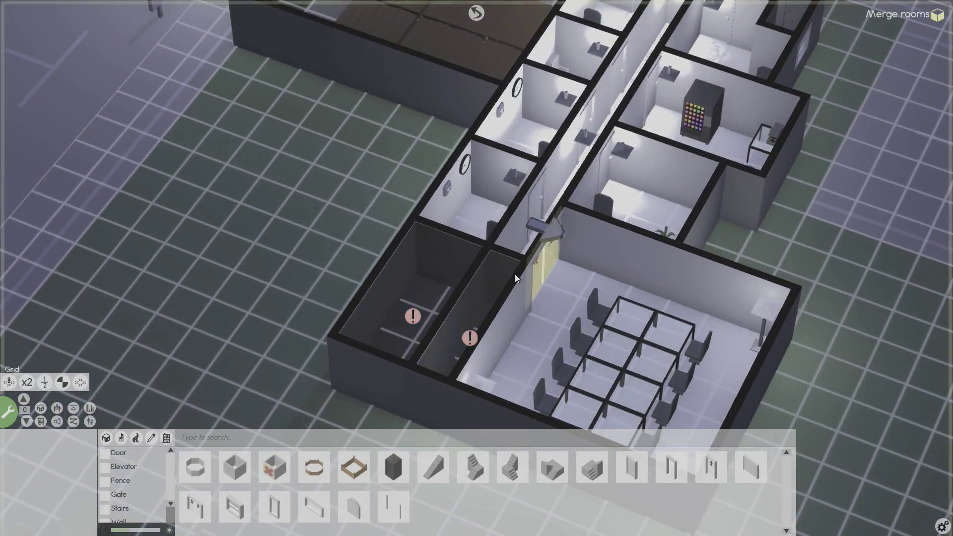
pyautogui.click(495, 283)
pyautogui.press('e')
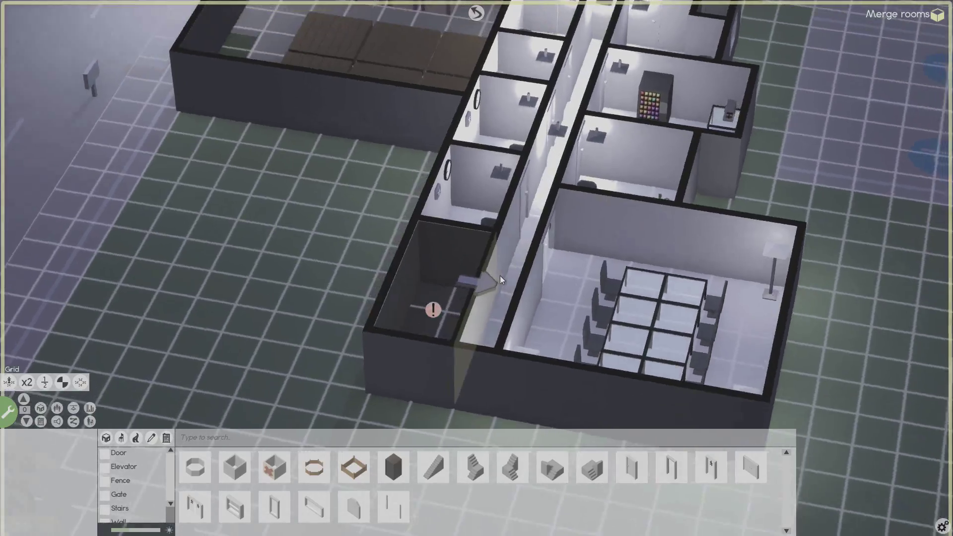
pyautogui.press('e')
pyautogui.press('Escape')
# Place a Standard door between the corridor and the new room.
pyautogui.click(106, 453)
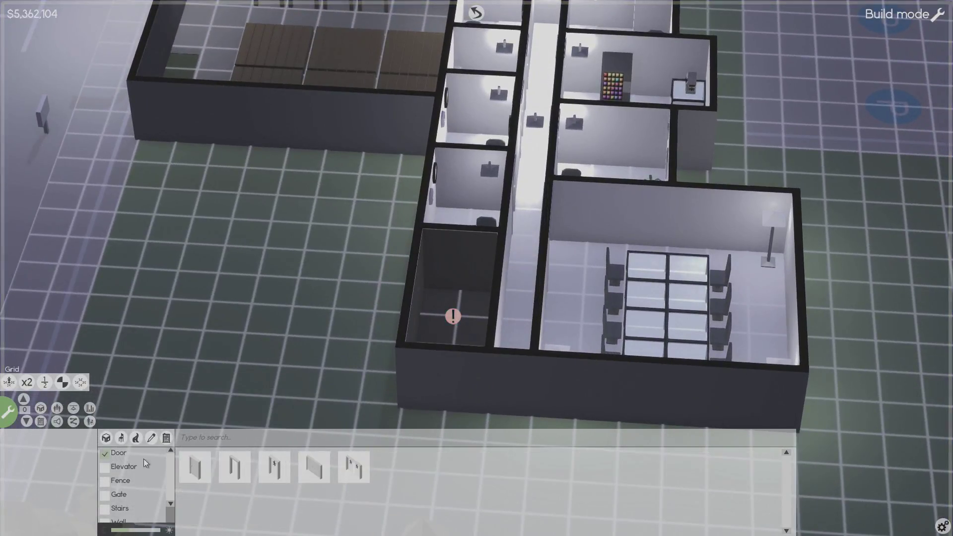
pyautogui.click(197, 467)
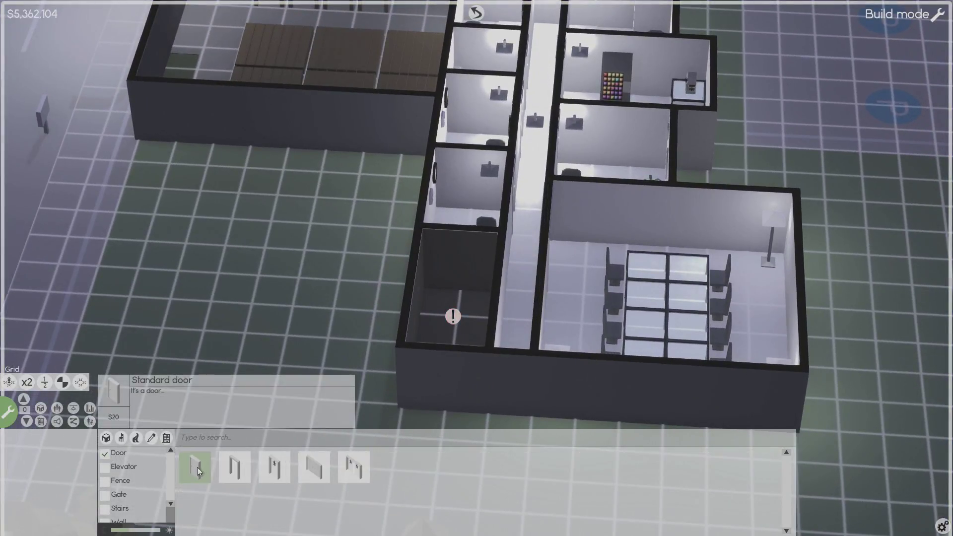
pyautogui.click(497, 281)
pyautogui.press('e')
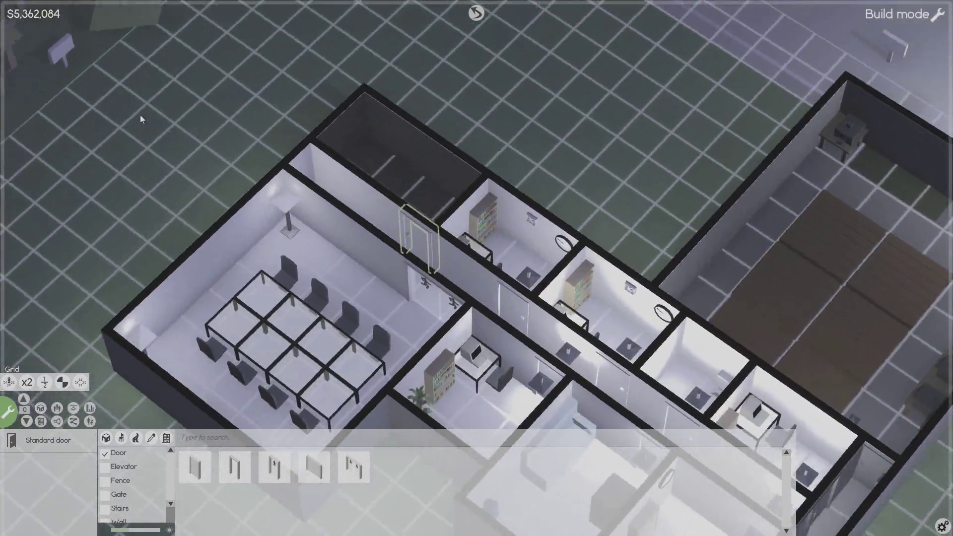
pyautogui.press('e')
pyautogui.press('e')
pyautogui.press('e')
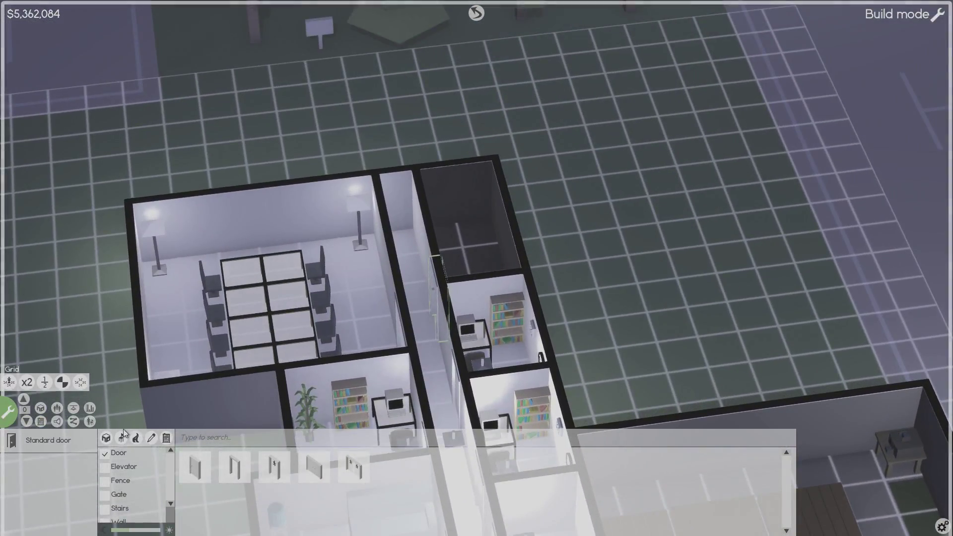
pyautogui.click(122, 439)
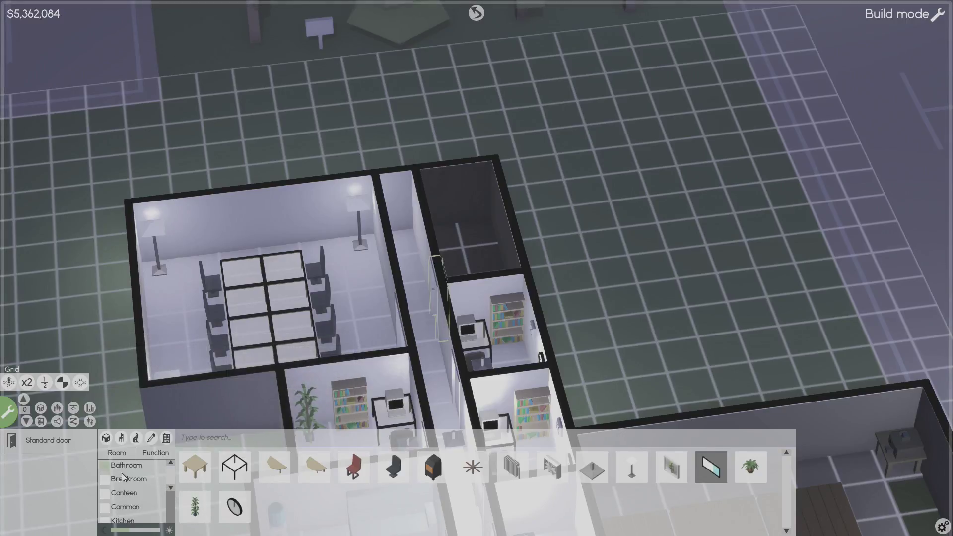
# Place a glass table from the common furniture items in the new room.
pyautogui.click(108, 509)
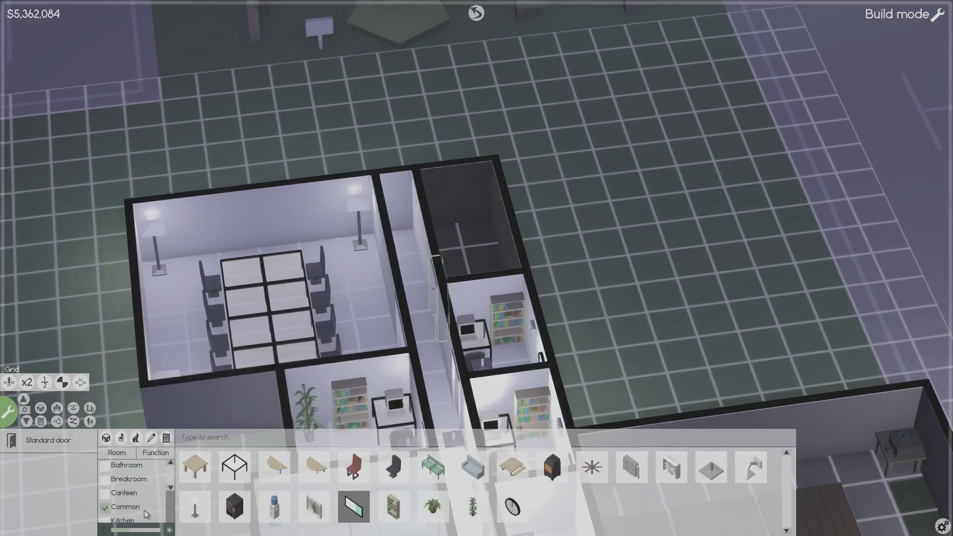
pyautogui.click(234, 466)
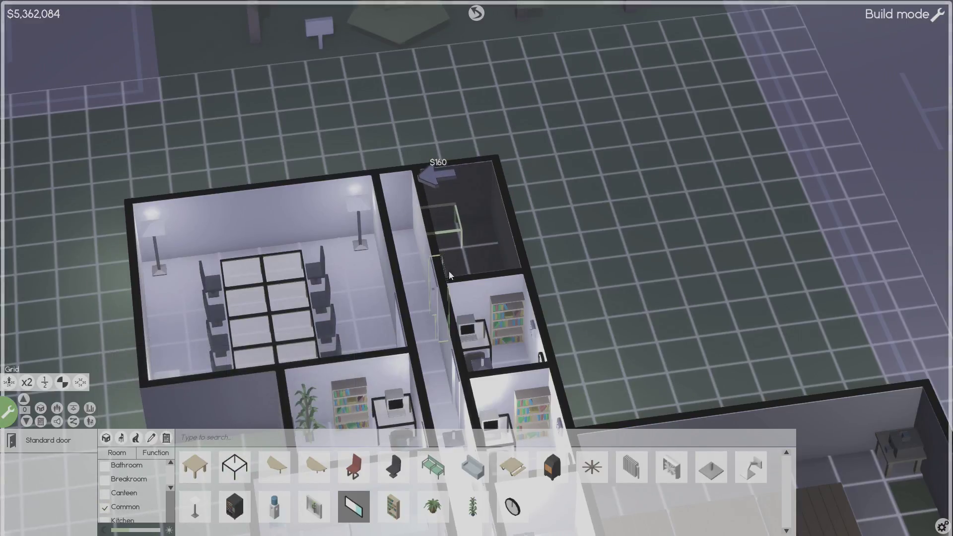
pyautogui.click(465, 220)
pyautogui.press('q')
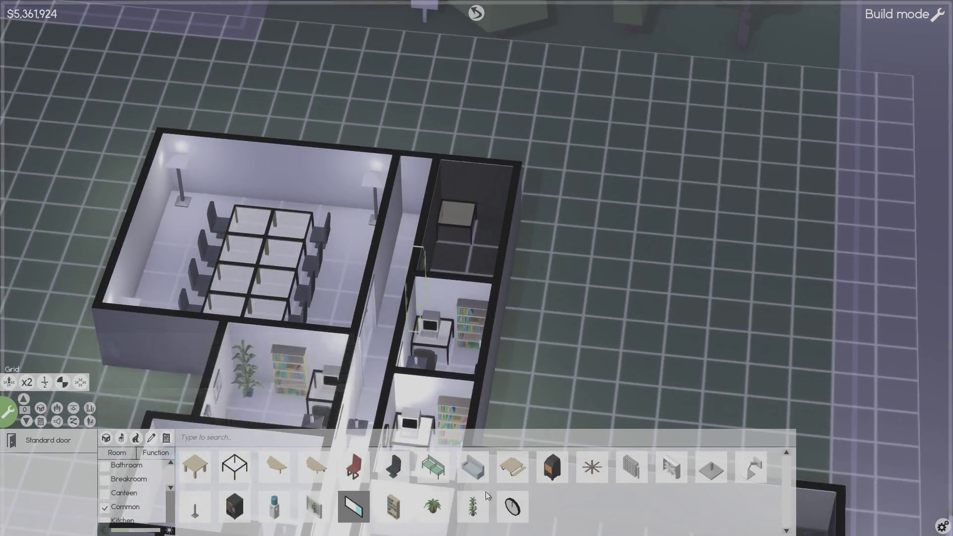
pyautogui.scroll(-1, 128, 500)
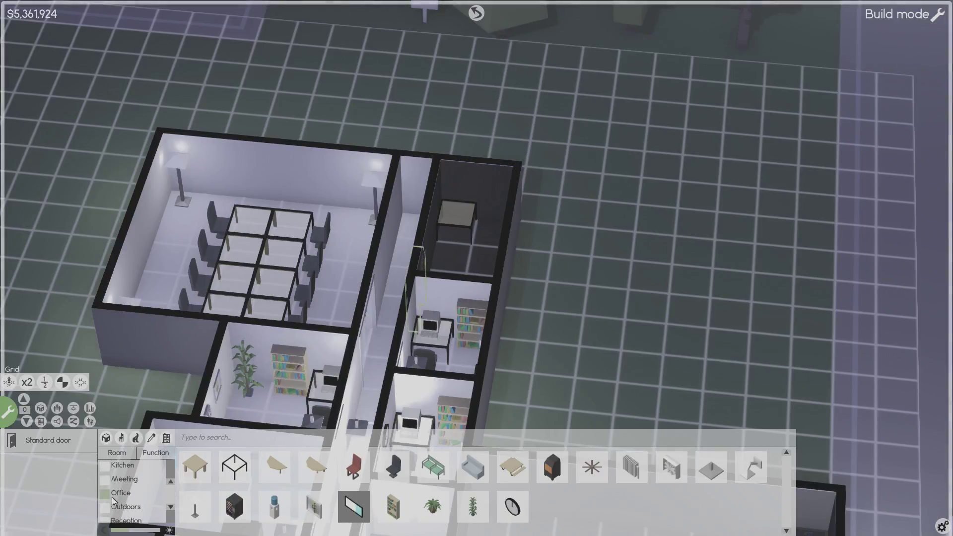
# Add an Old Computer and an Office Chair to the dark room.
pyautogui.click(119, 493)
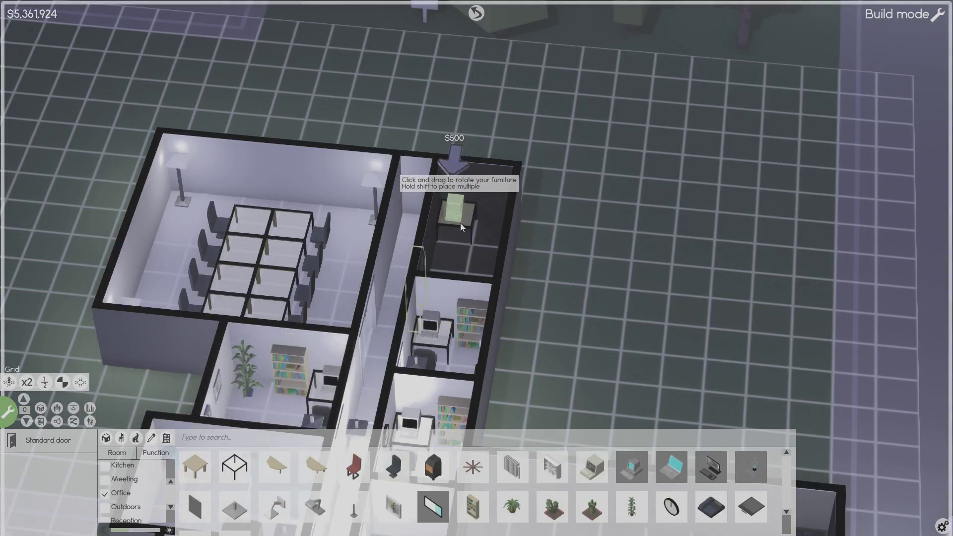
pyautogui.click(462, 224)
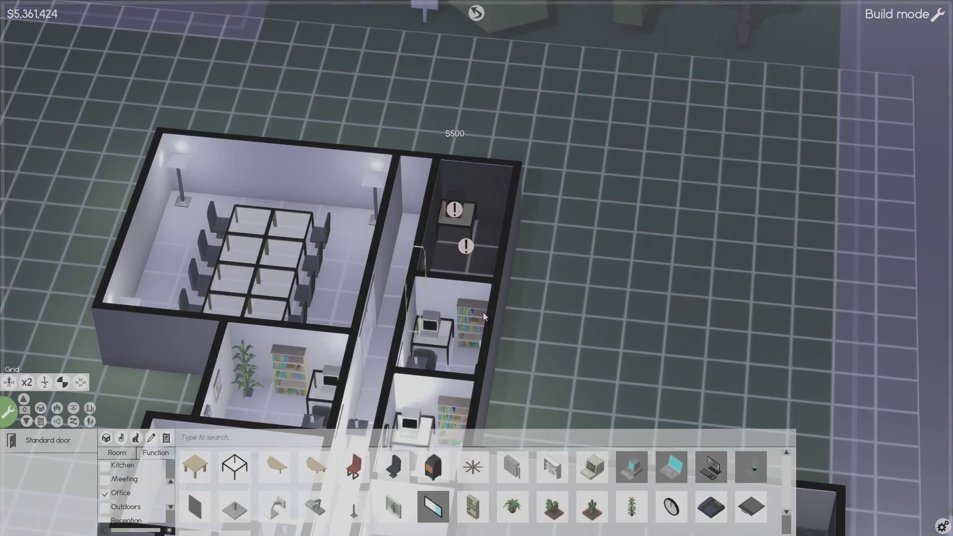
pyautogui.click(463, 248)
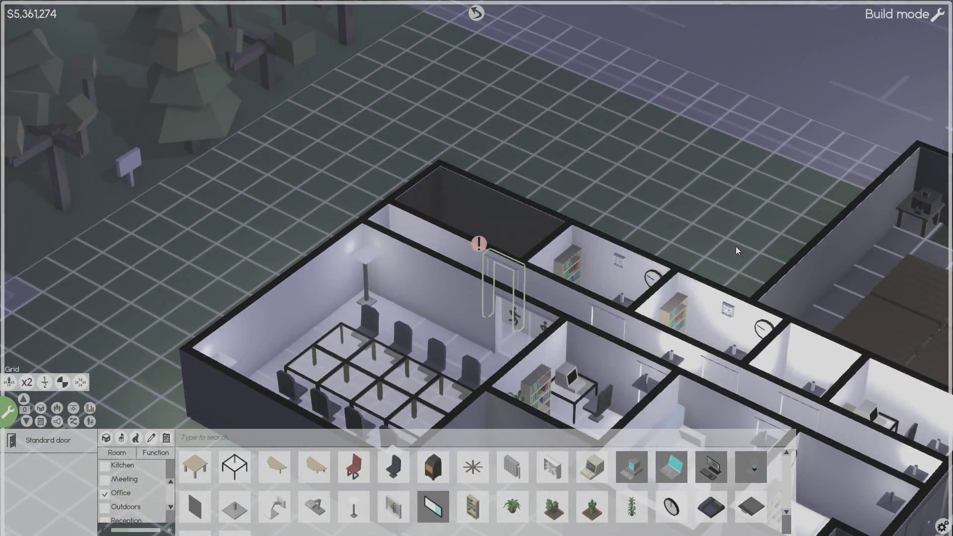
pyautogui.scroll(3, 736, 246)
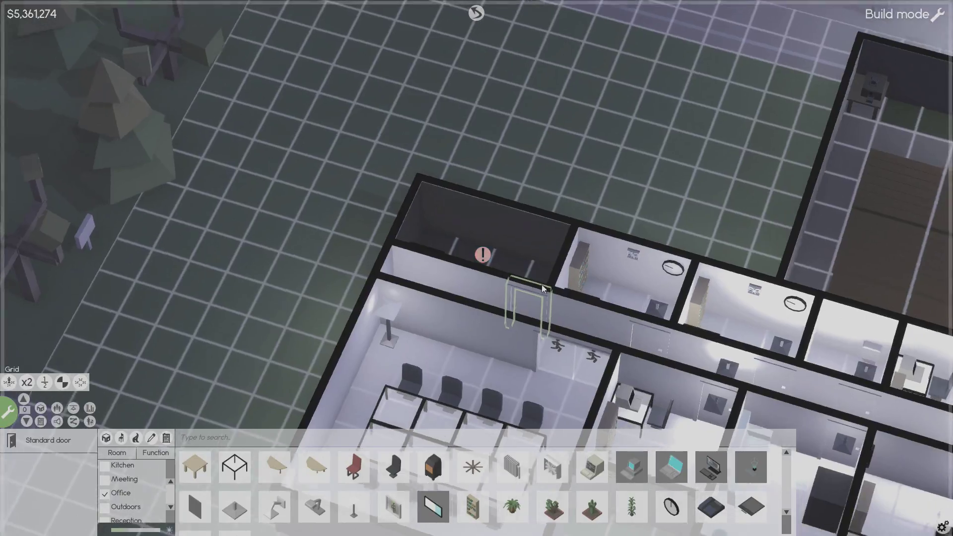
pyautogui.press('q')
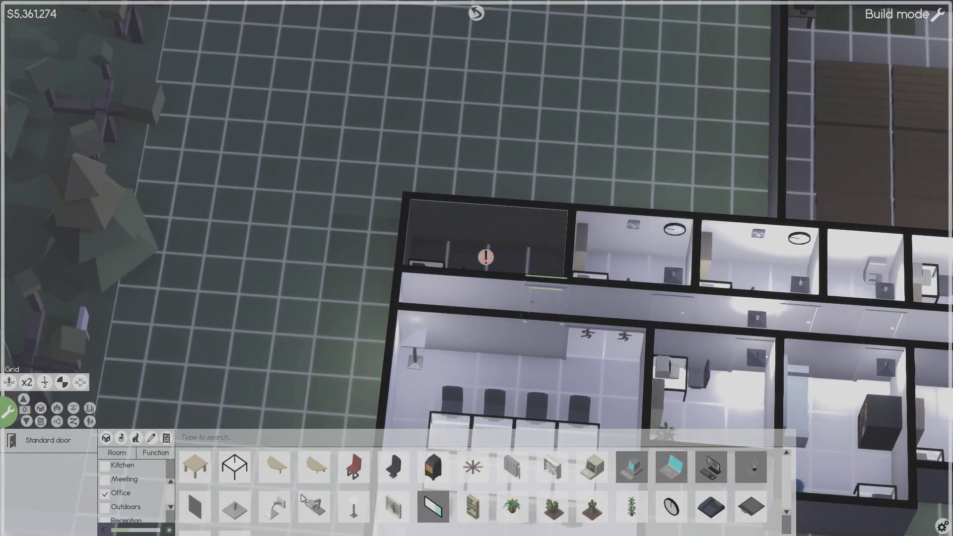
# Light the room with a lamp, then pick a Table Cactus and a Desk Lamp.
pyautogui.click(313, 507)
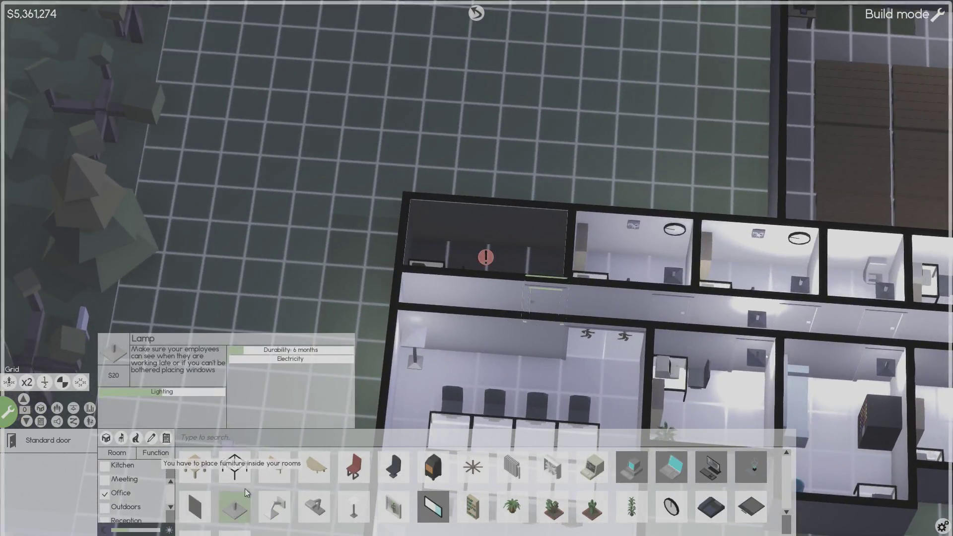
pyautogui.click(538, 289)
pyautogui.moveTo(591, 507)
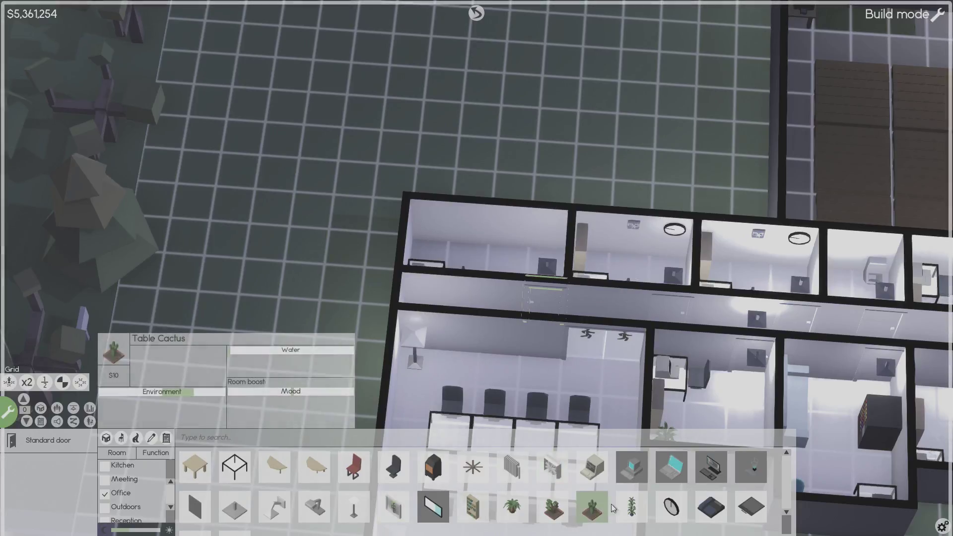
pyautogui.click(591, 506)
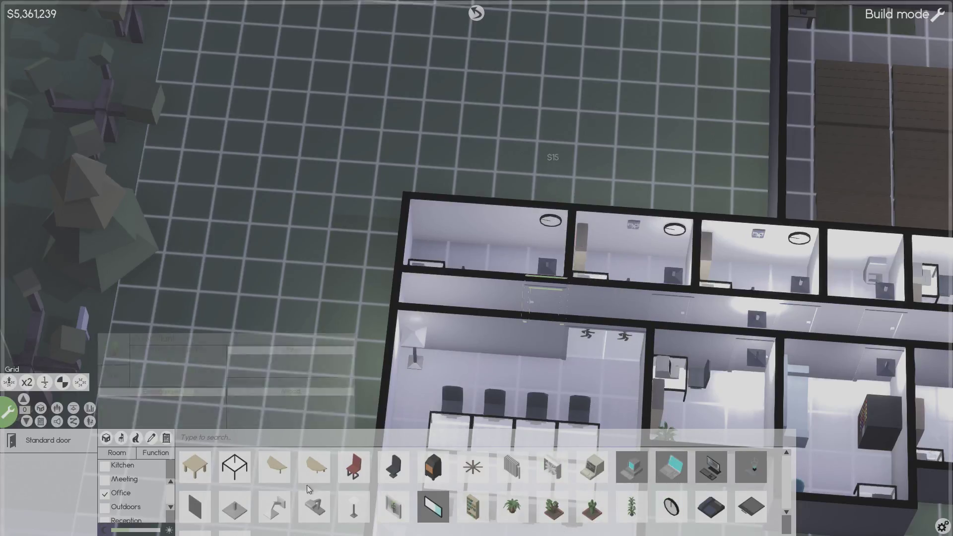
pyautogui.scroll(-1, 297, 500)
pyautogui.scroll(1, 297, 501)
pyautogui.click(307, 501)
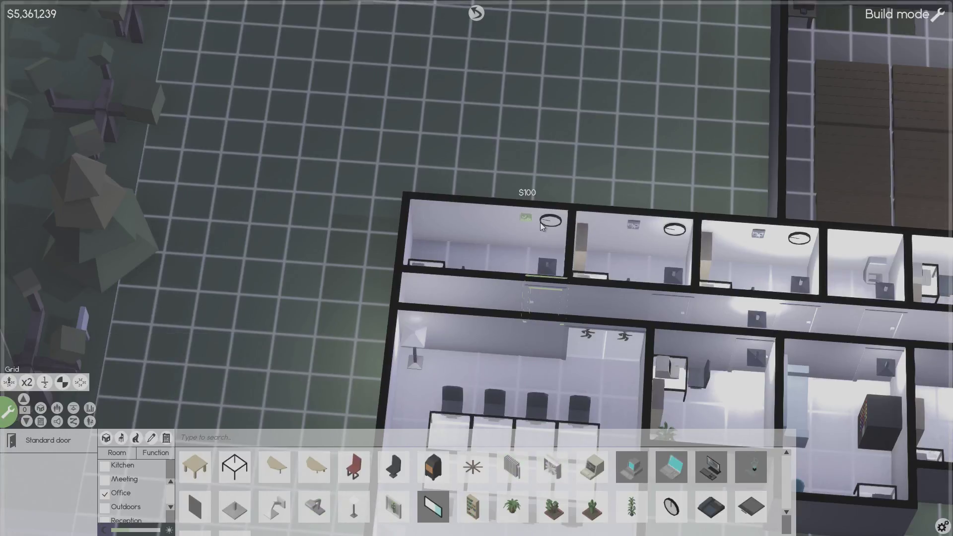
pyautogui.press('q')
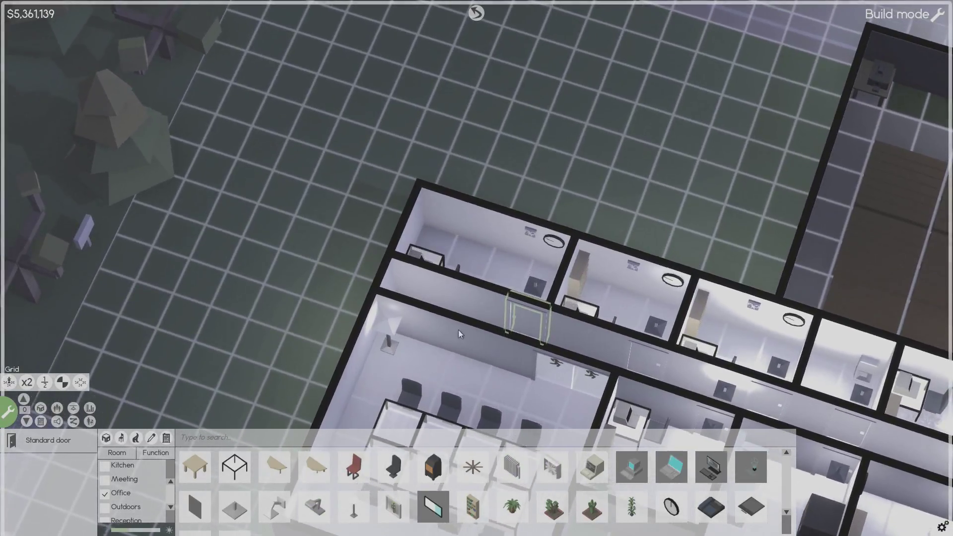
pyautogui.press('q')
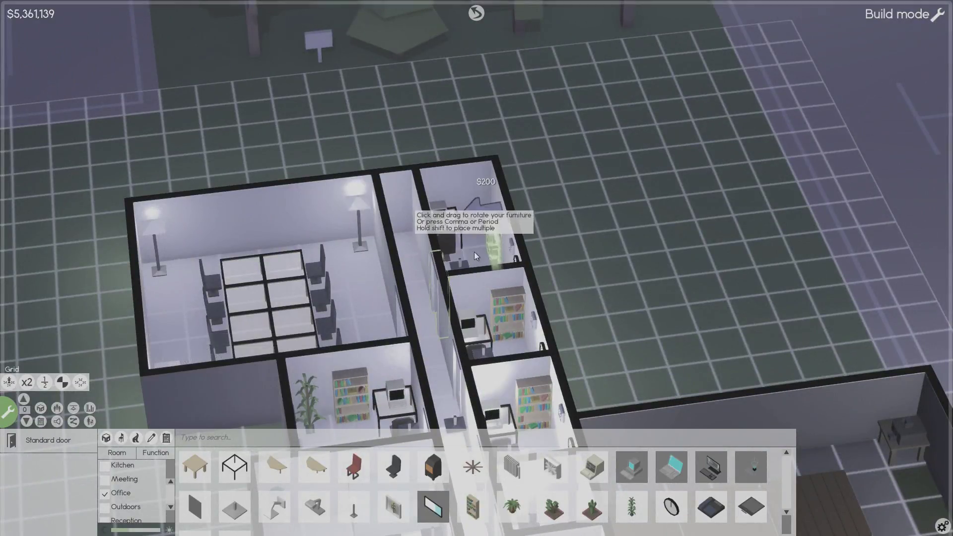
# Place a bookshelf in the top small office and exit Build mode.
pyautogui.click(492, 280)
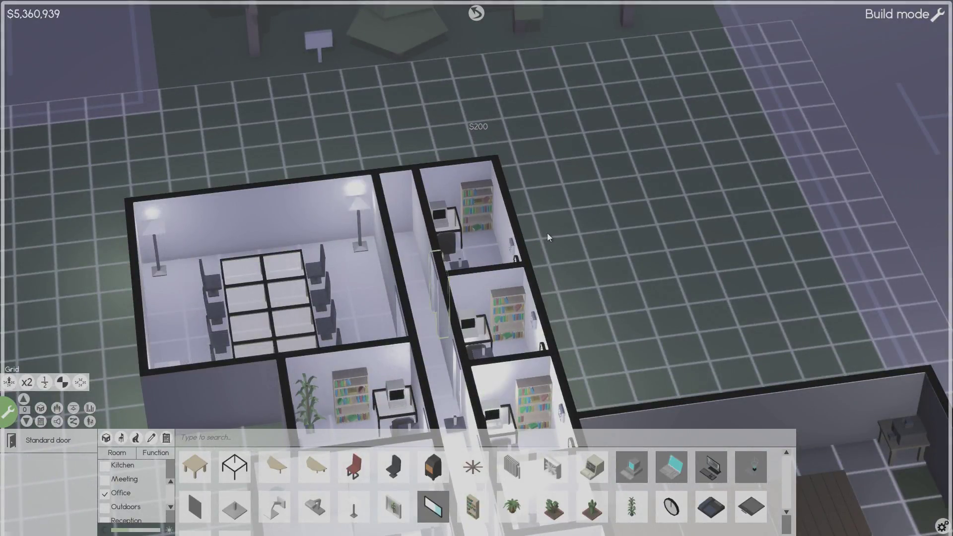
pyautogui.press('Escape')
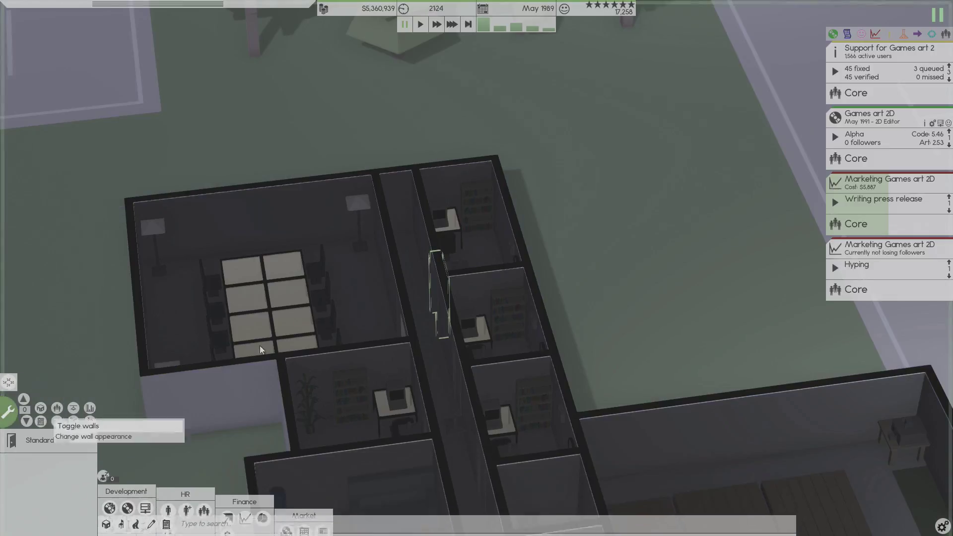
pyautogui.scroll(-3, 261, 349)
pyautogui.scroll(-3, 331, 230)
pyautogui.scroll(4, 466, 242)
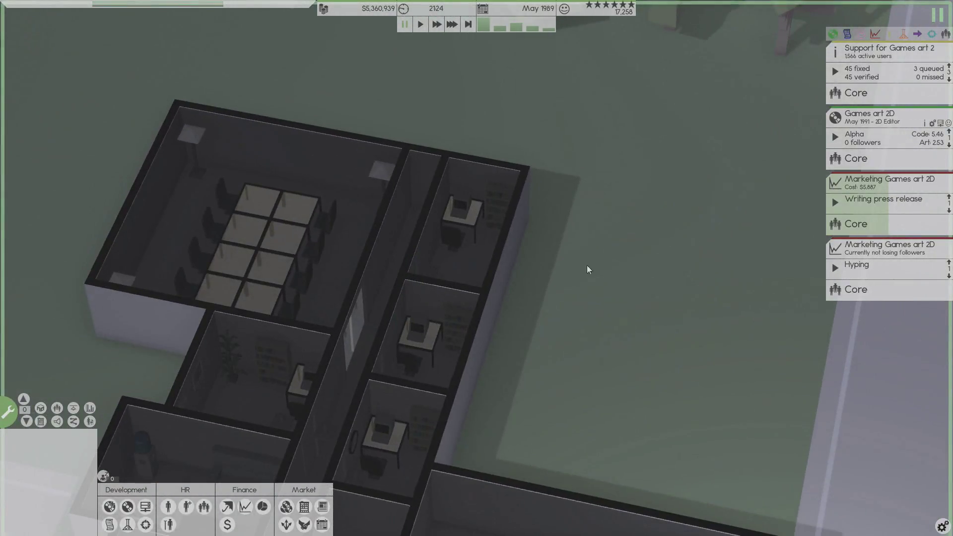
pyautogui.middleClick(665, 232)
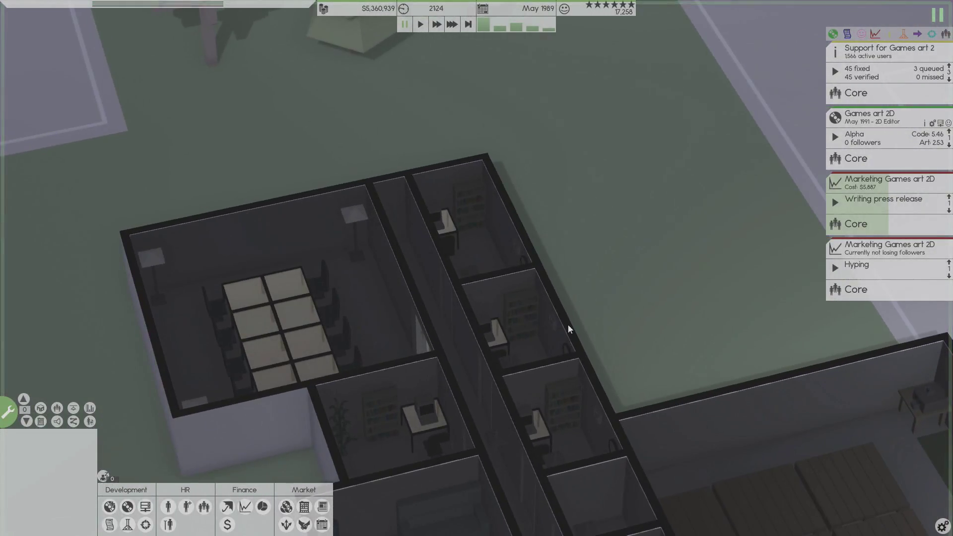
# Set up a Programmer hire with Audio specialization and salary lowered to $2,482.
pyautogui.click(186, 507)
pyautogui.click(421, 33)
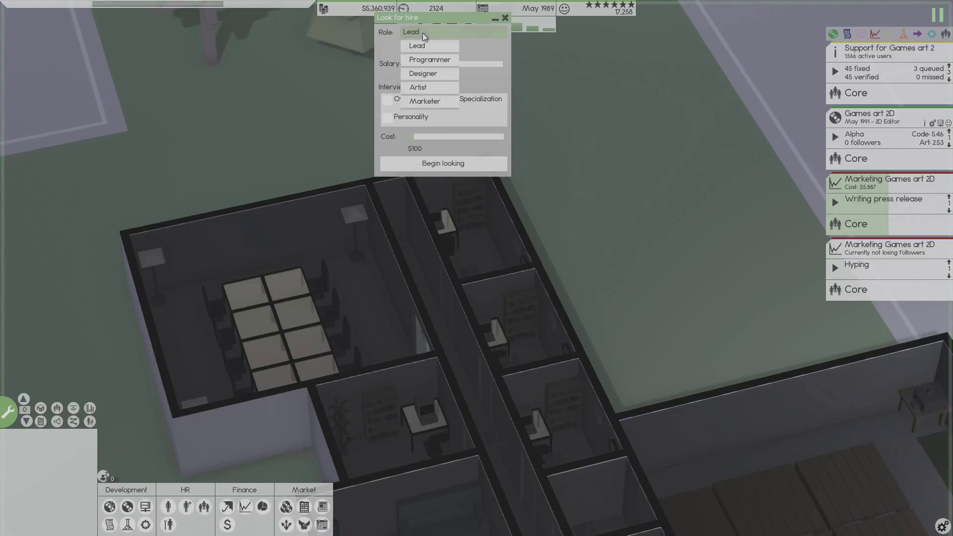
pyautogui.click(429, 59)
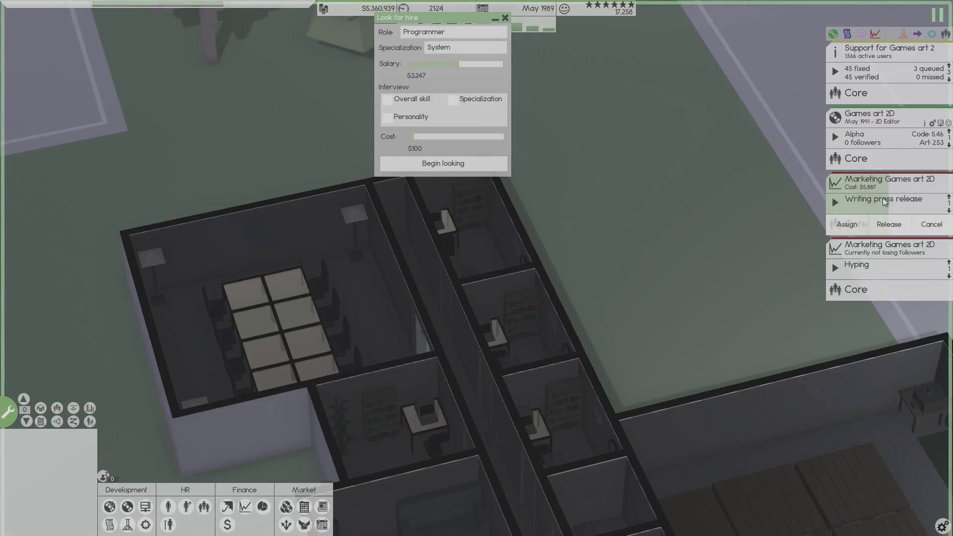
pyautogui.click(449, 47)
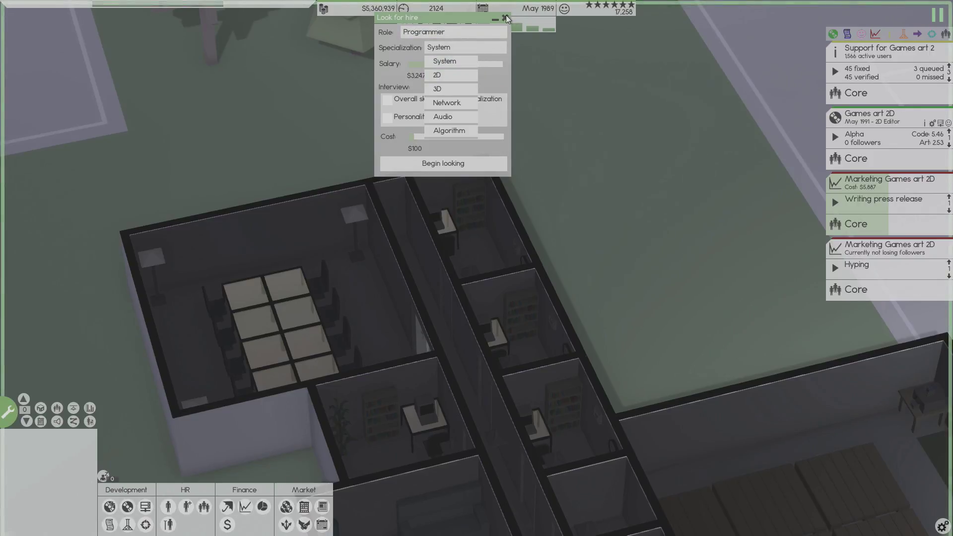
pyautogui.click(452, 117)
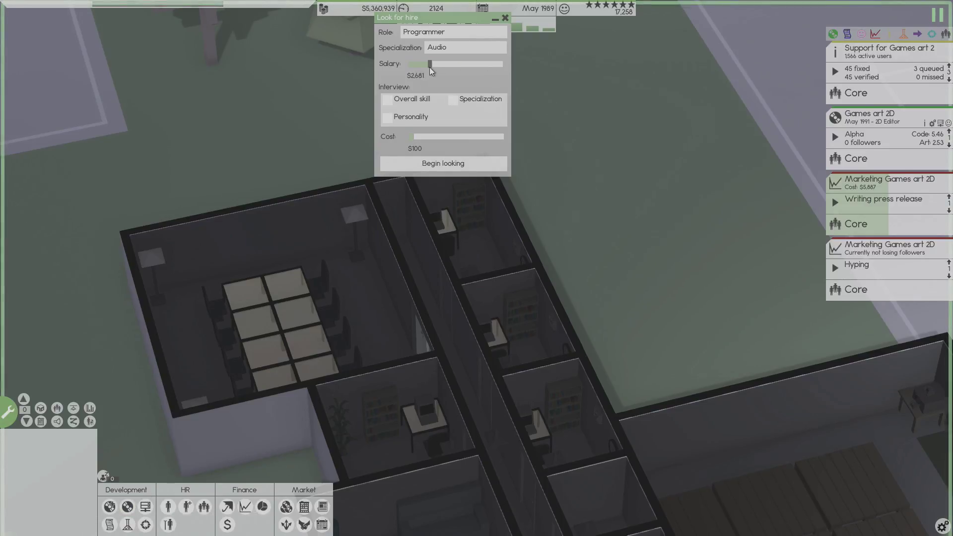
pyautogui.moveTo(439, 66); pyautogui.dragTo(421, 66)
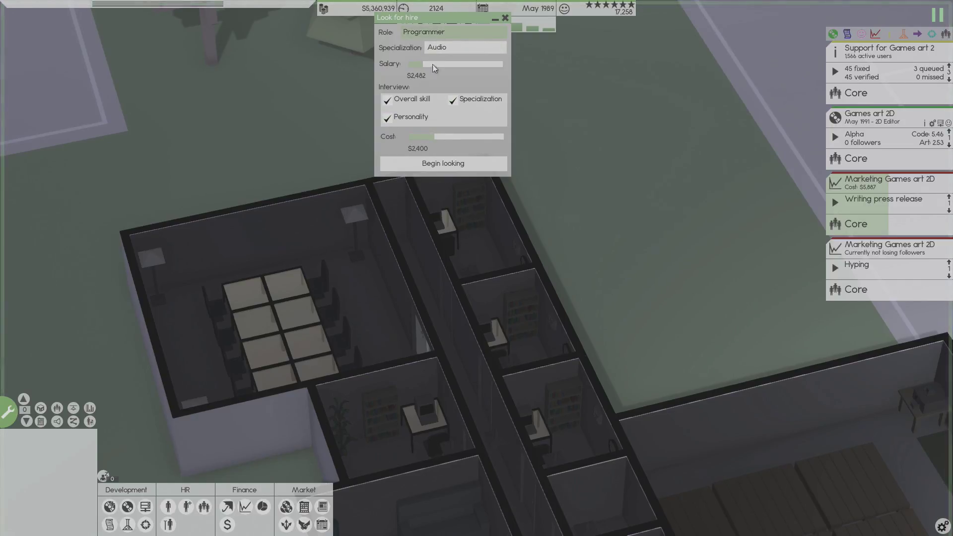
pyautogui.click(438, 164)
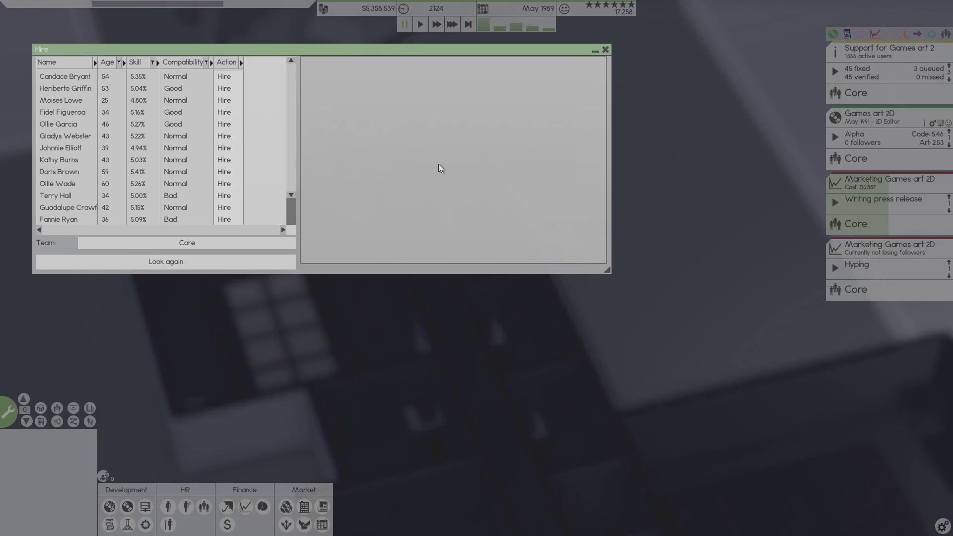
pyautogui.click(140, 63)
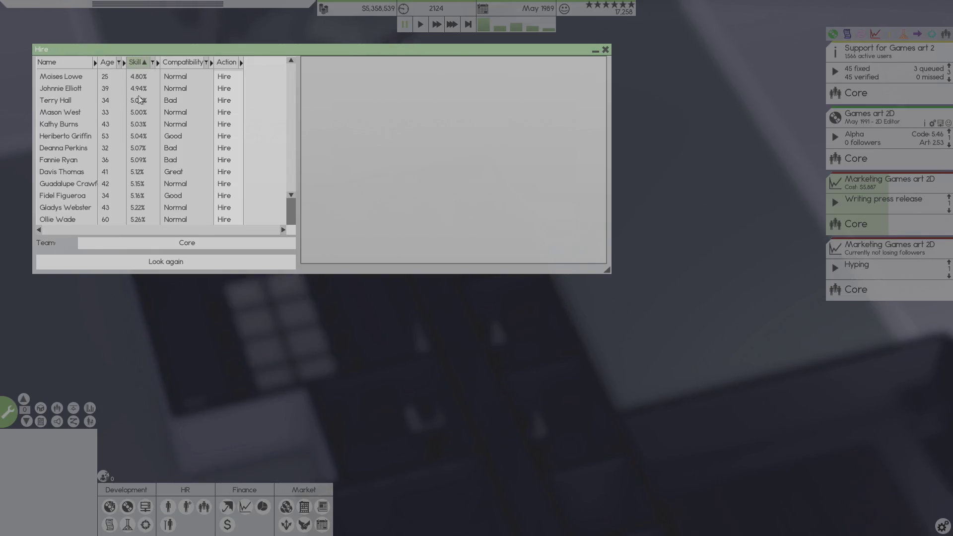
pyautogui.click(138, 82)
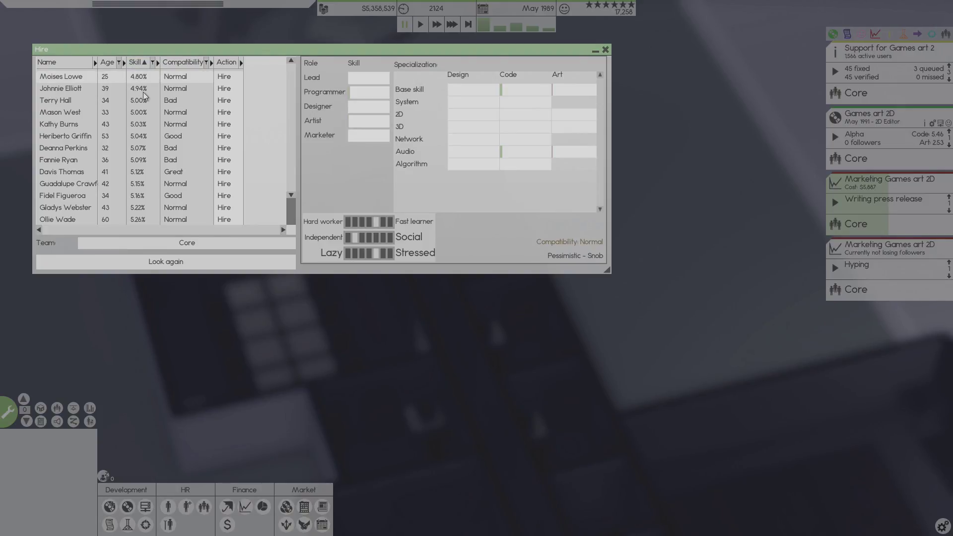
pyautogui.click(143, 94)
pyautogui.scroll(-2, 142, 119)
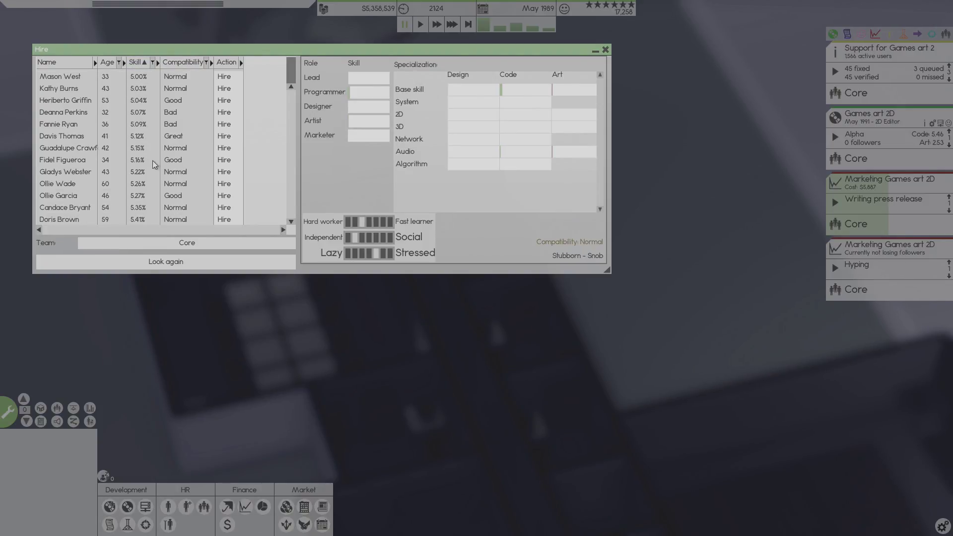
pyautogui.scroll(3, 149, 160)
pyautogui.click(140, 62)
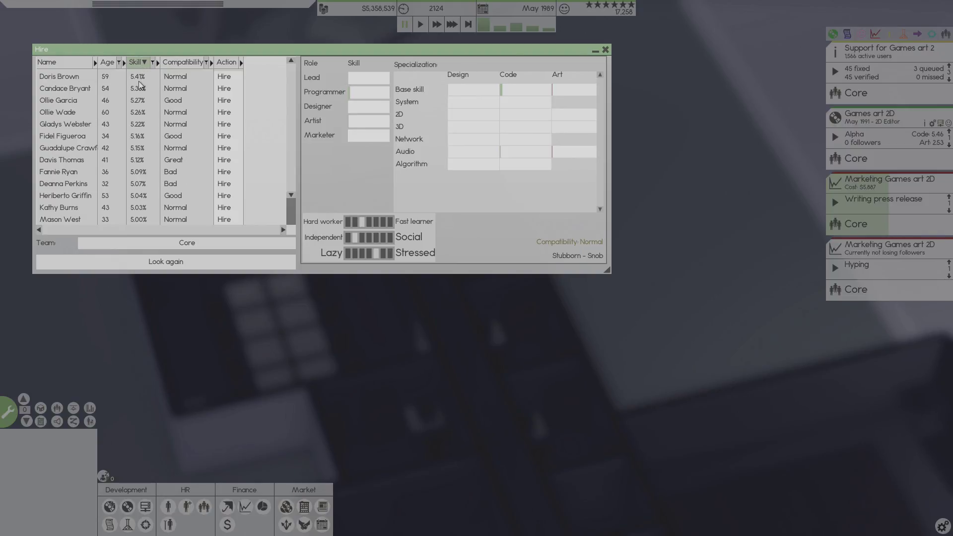
pyautogui.click(140, 77)
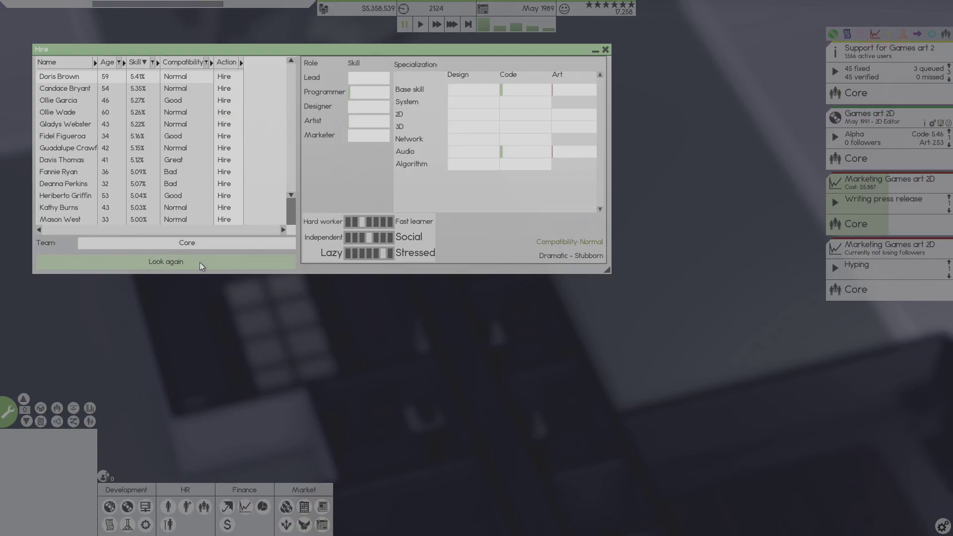
# Close the results and rerun the Programmer search at a salary of about $2,828.
pyautogui.click(607, 50)
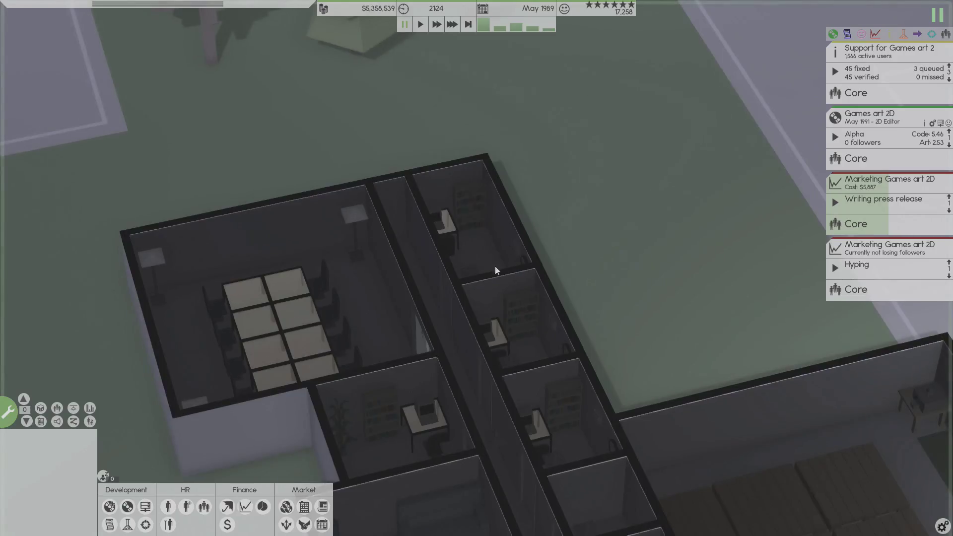
pyautogui.click(190, 507)
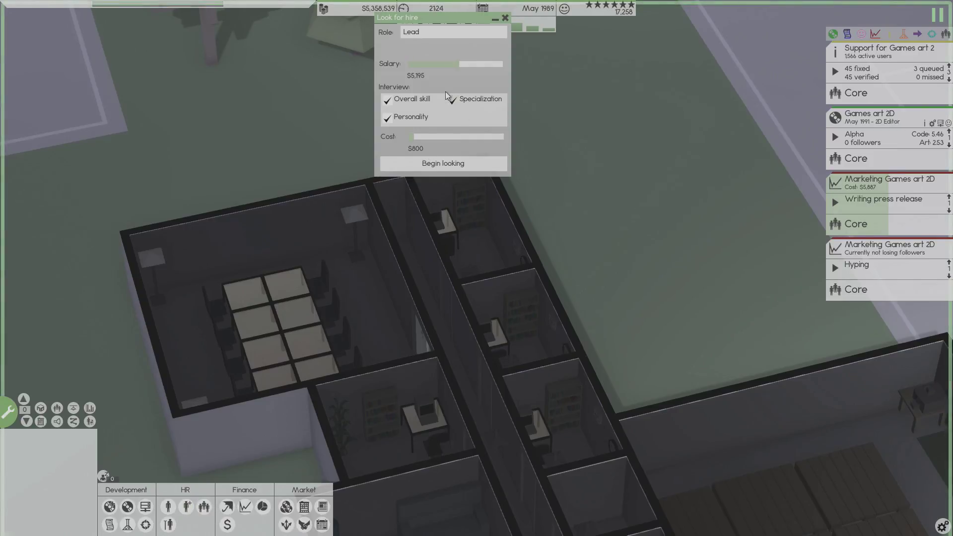
pyautogui.click(418, 33)
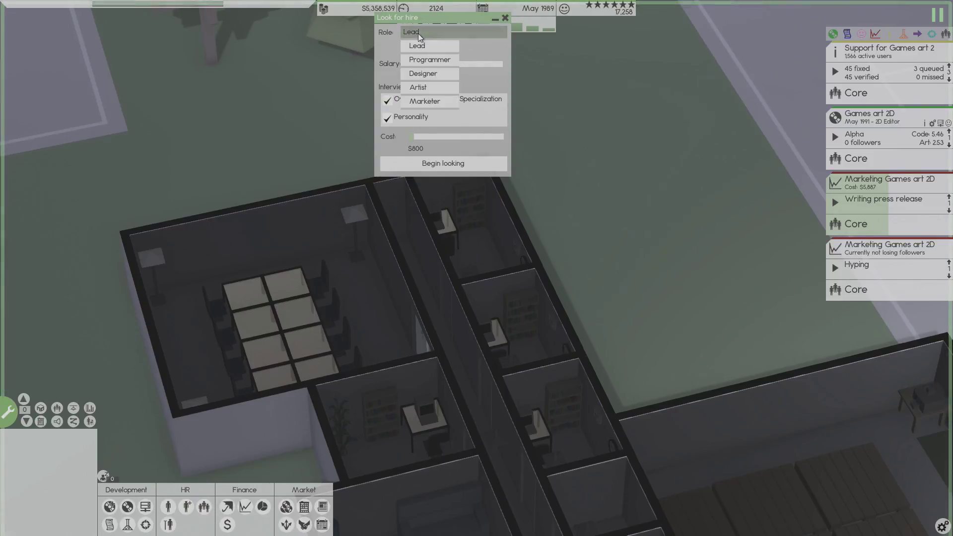
pyautogui.click(427, 61)
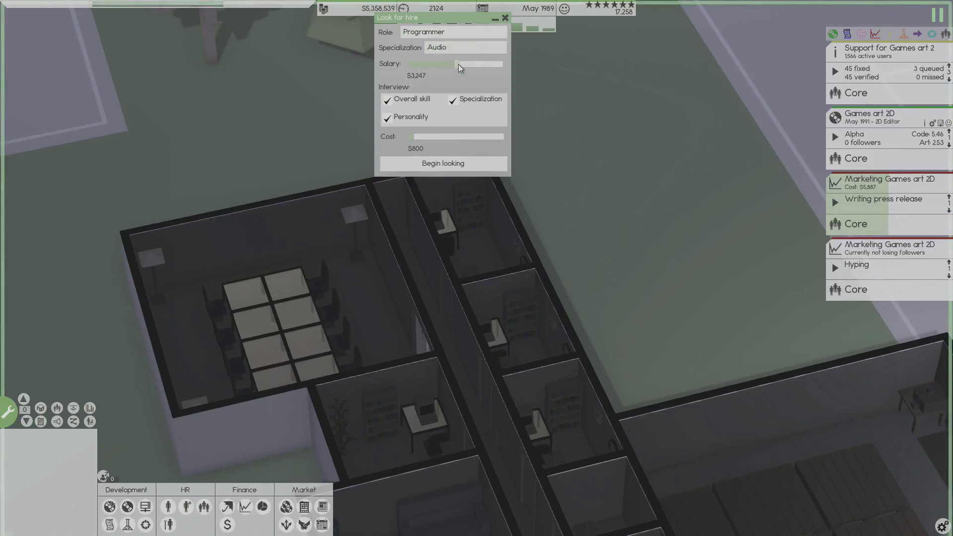
pyautogui.moveTo(457, 65); pyautogui.dragTo(435, 63)
pyautogui.click(429, 162)
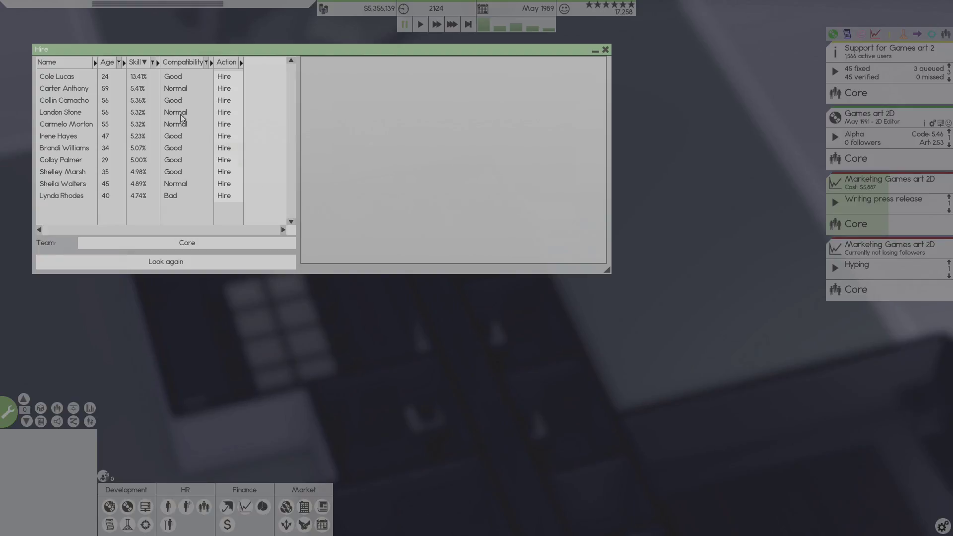
pyautogui.click(144, 64)
pyautogui.click(145, 78)
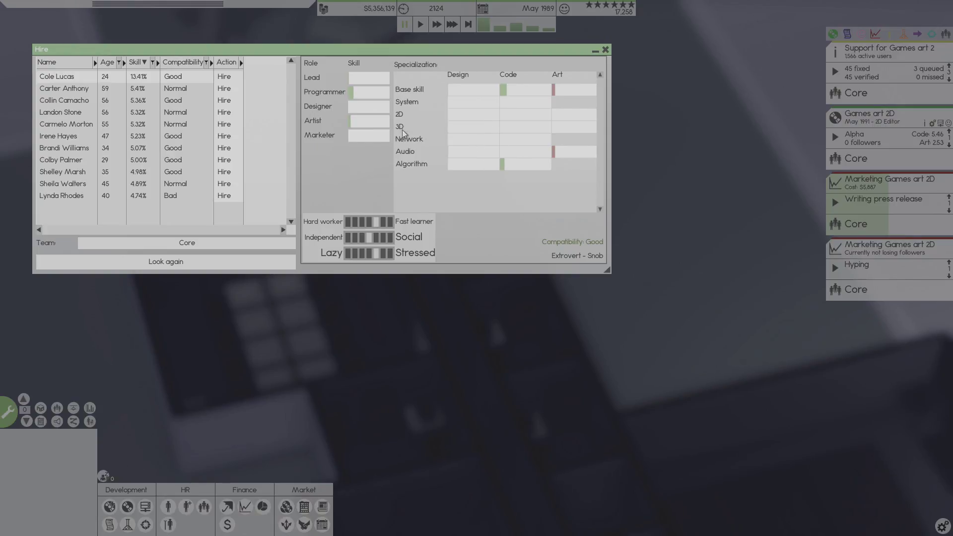
pyautogui.click(135, 90)
pyautogui.click(142, 76)
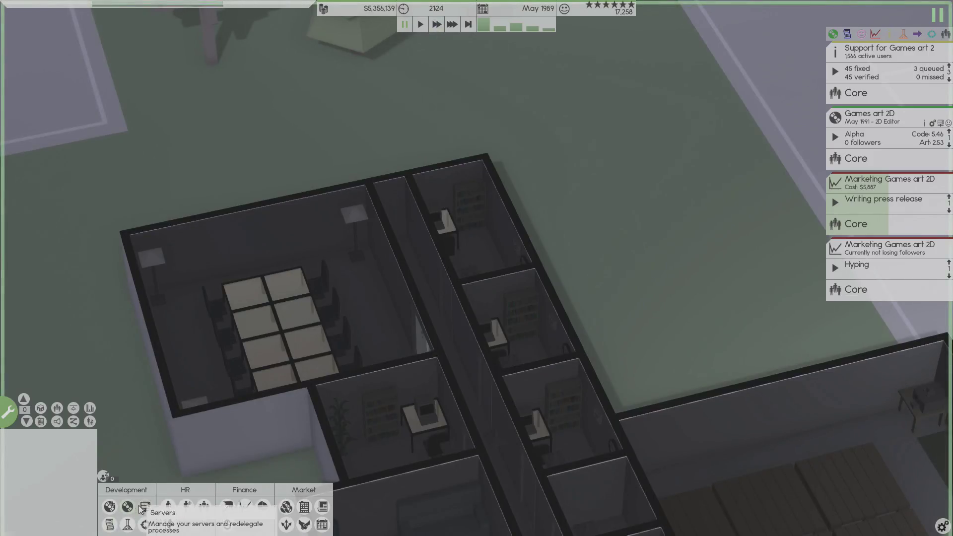
# Rerun the Programmer search with a higher search cost, then sort the results by skill.
pyautogui.click(186, 507)
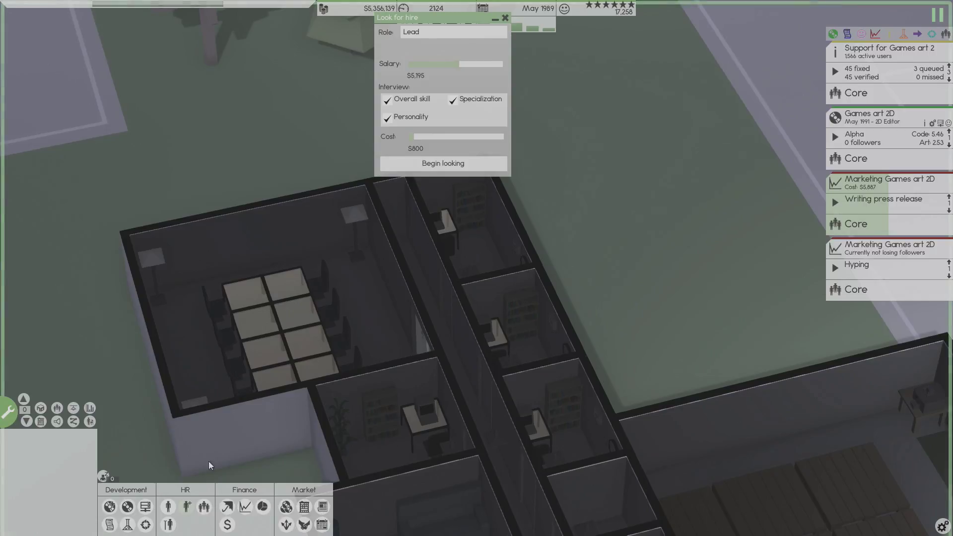
pyautogui.click(427, 34)
pyautogui.click(428, 50)
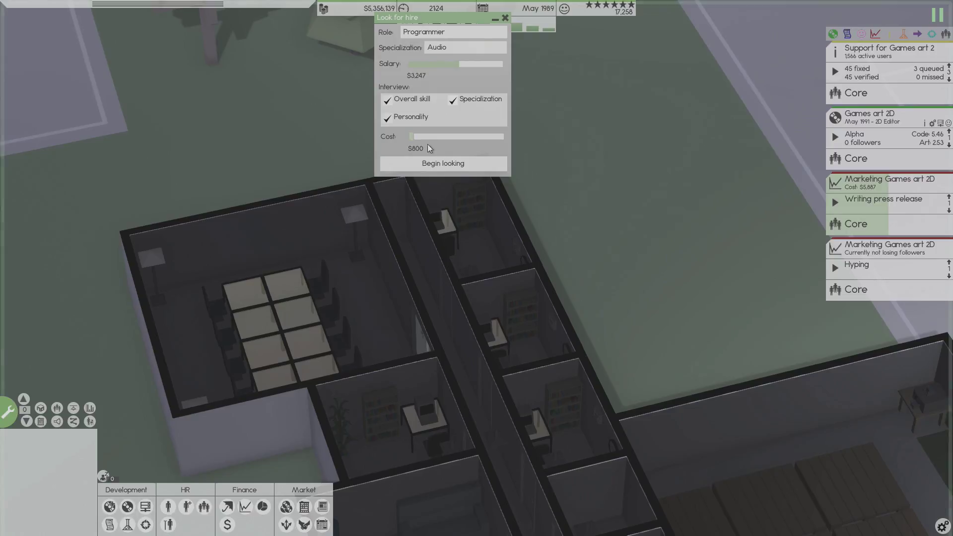
pyautogui.moveTo(412, 136); pyautogui.dragTo(432, 136)
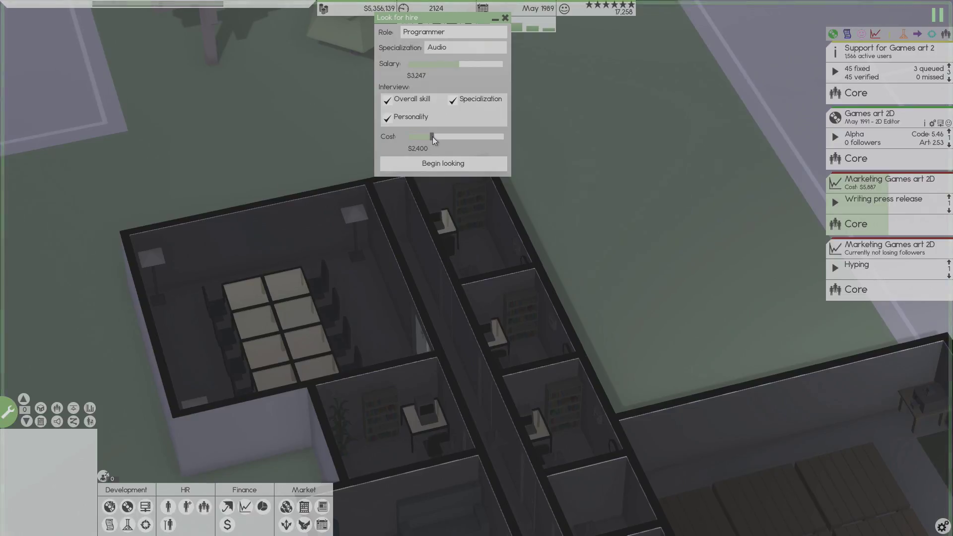
pyautogui.click(434, 162)
pyautogui.click(139, 66)
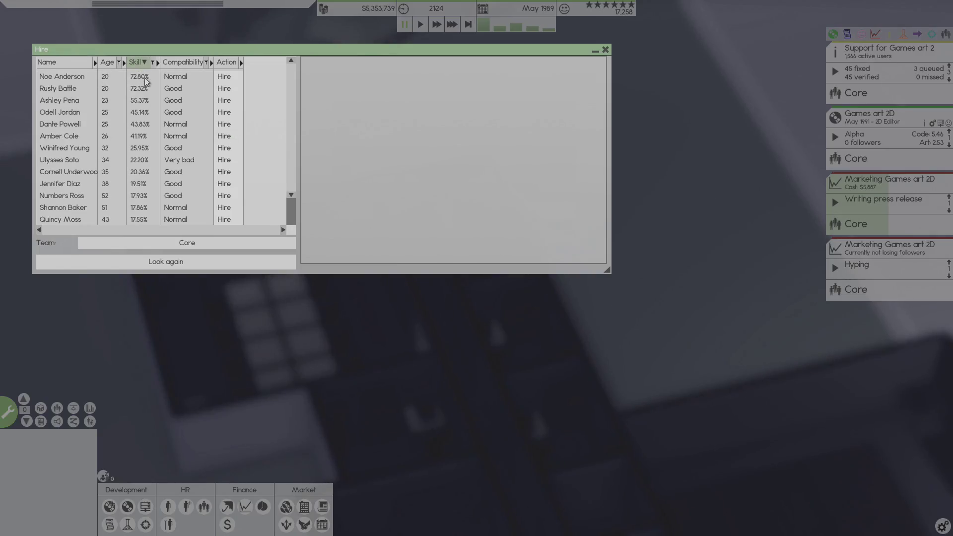
pyautogui.click(146, 78)
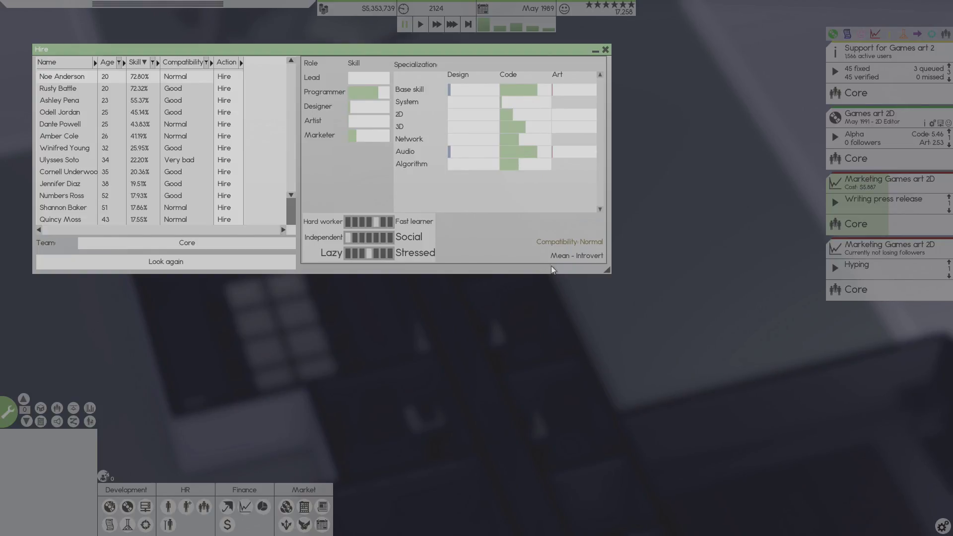
pyautogui.click(180, 63)
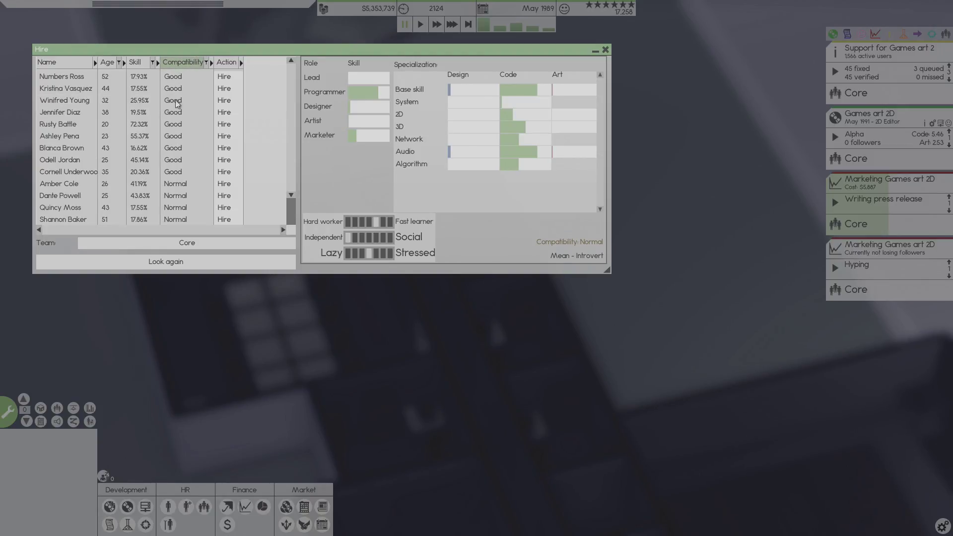
pyautogui.click(143, 140)
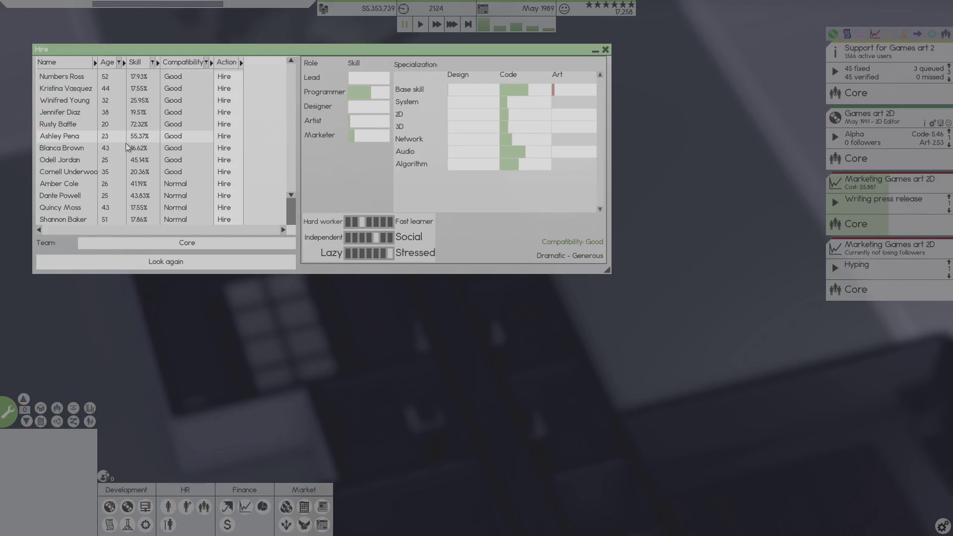
pyautogui.click(142, 125)
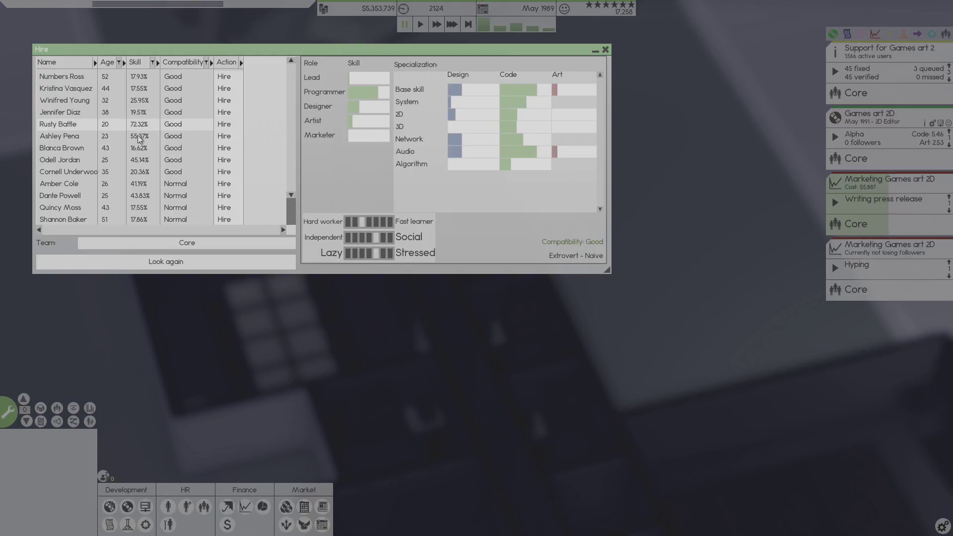
pyautogui.click(139, 139)
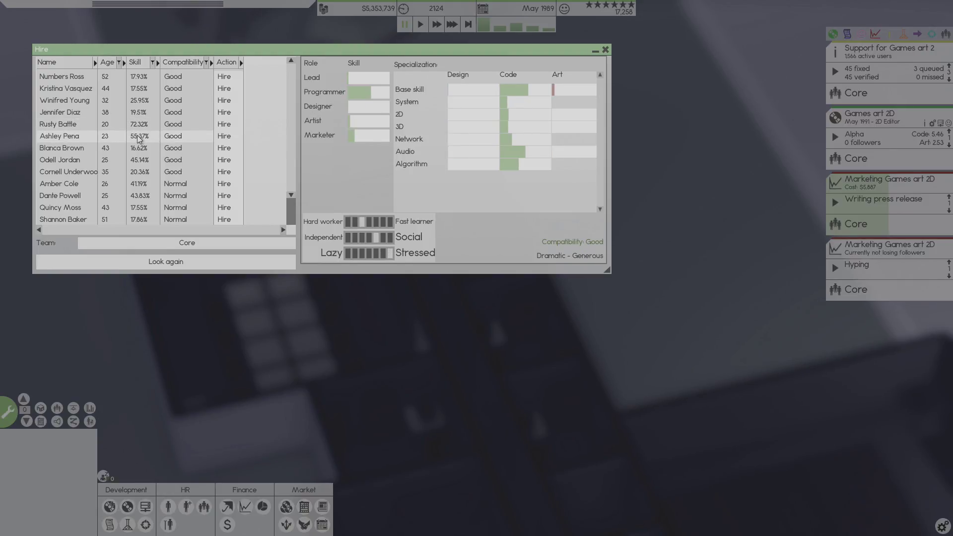
pyautogui.click(136, 125)
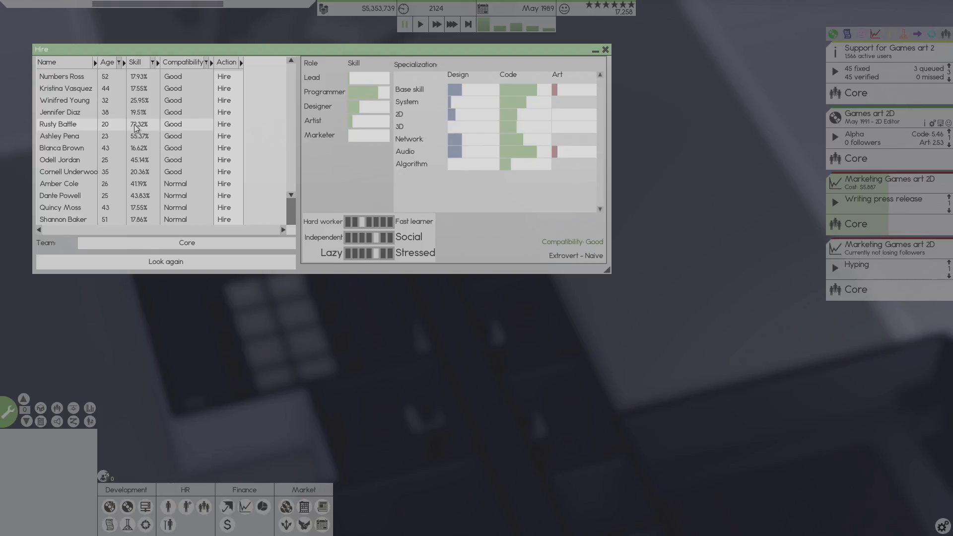
pyautogui.click(230, 125)
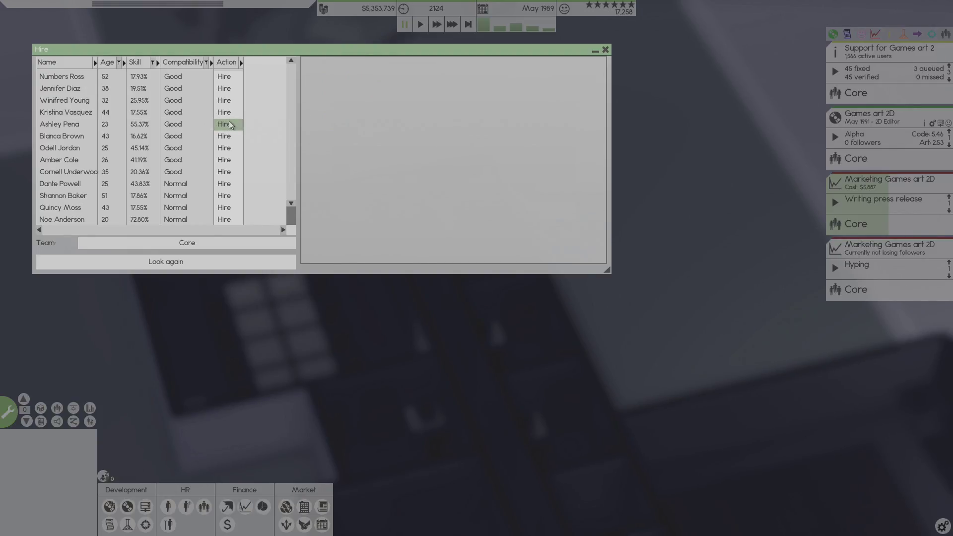
pyautogui.click(137, 126)
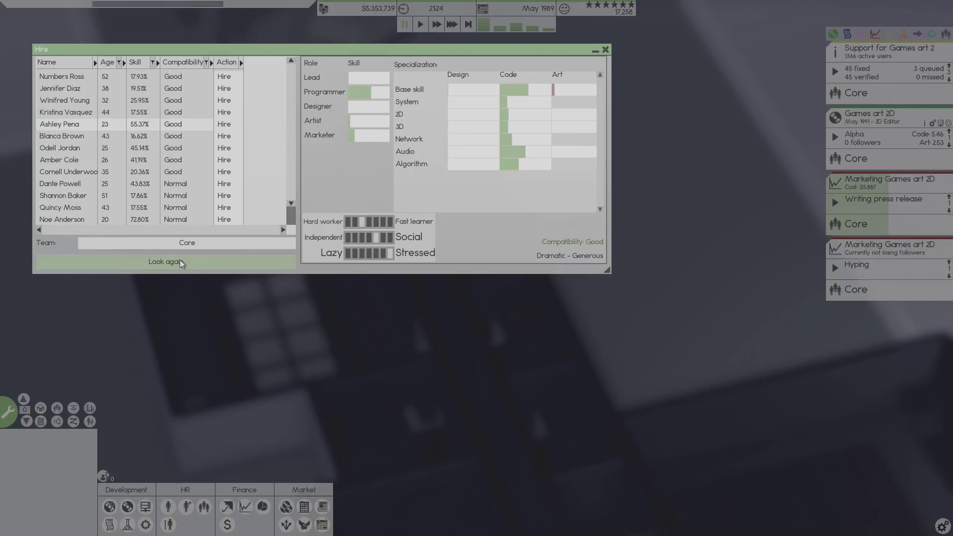
pyautogui.scroll(-2, 132, 199)
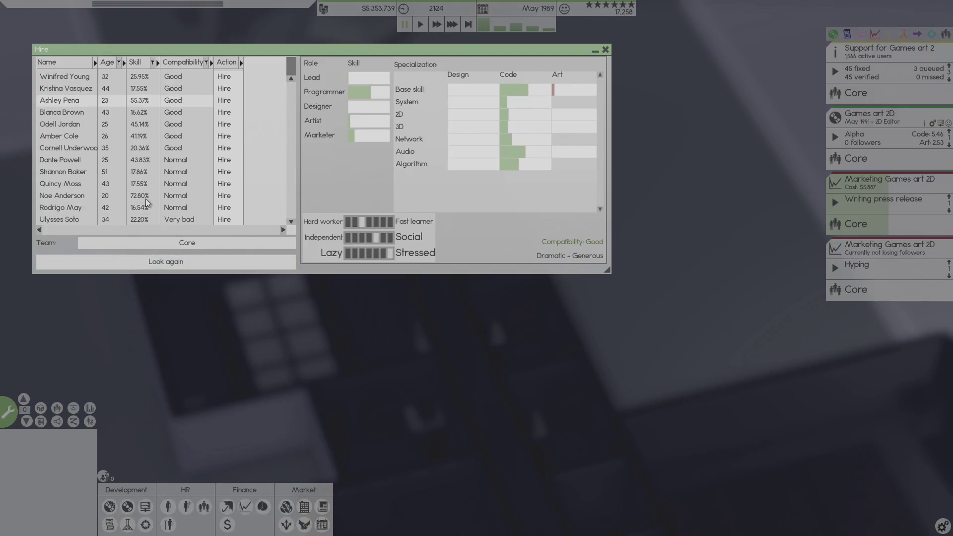
pyautogui.click(145, 199)
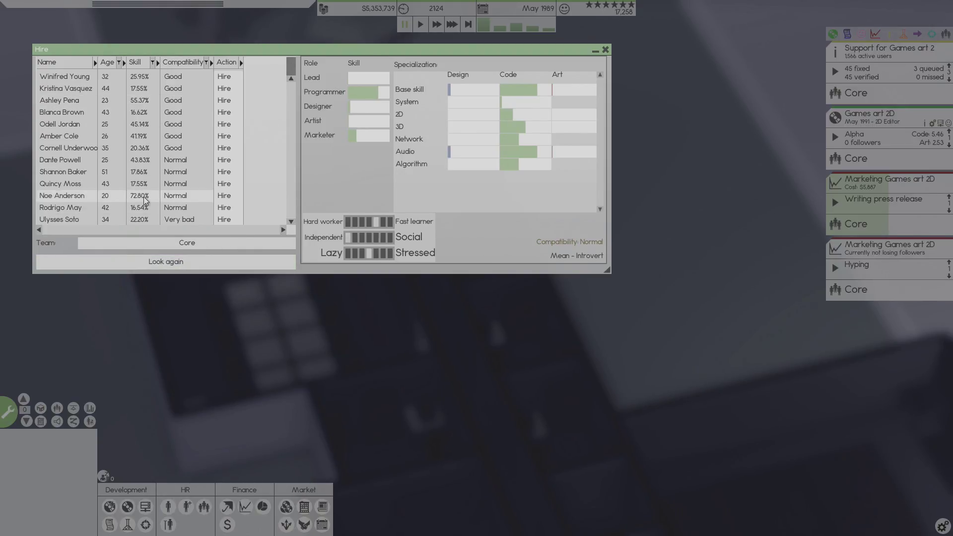
pyautogui.scroll(2, 140, 198)
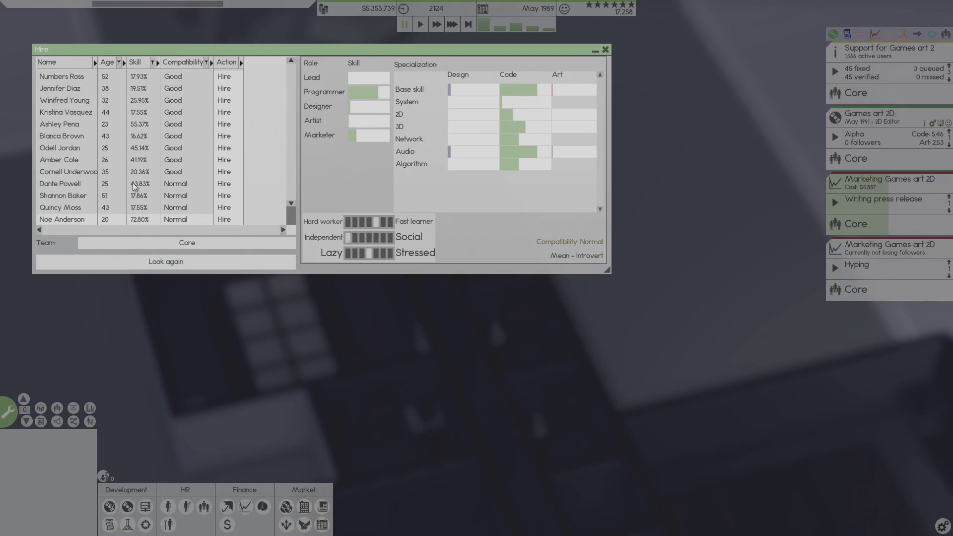
pyautogui.click(145, 112)
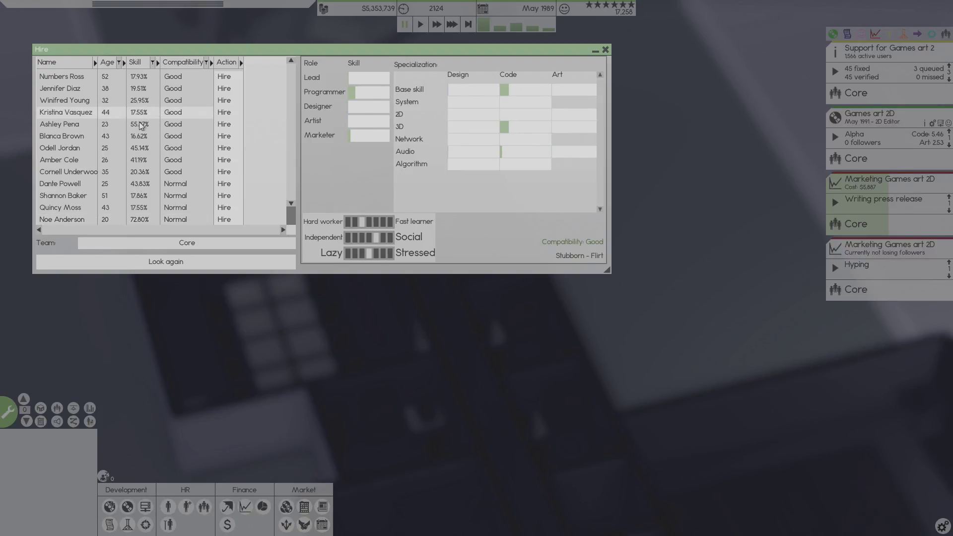
pyautogui.click(138, 124)
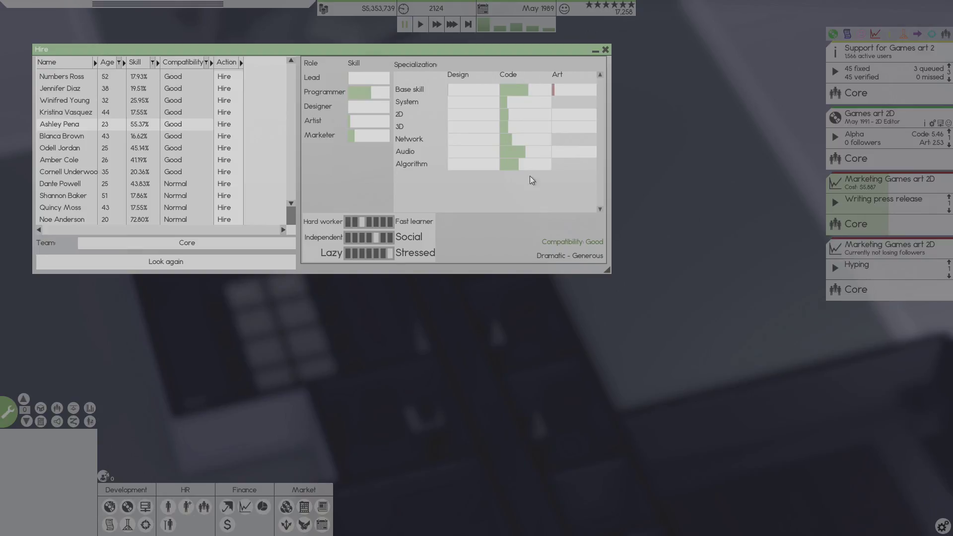
pyautogui.click(605, 50)
pyautogui.moveTo(589, 123)
pyautogui.mouseDown()
pyautogui.moveTo(234, 97)
pyautogui.moveTo(436, 233)
pyautogui.mouseUp()
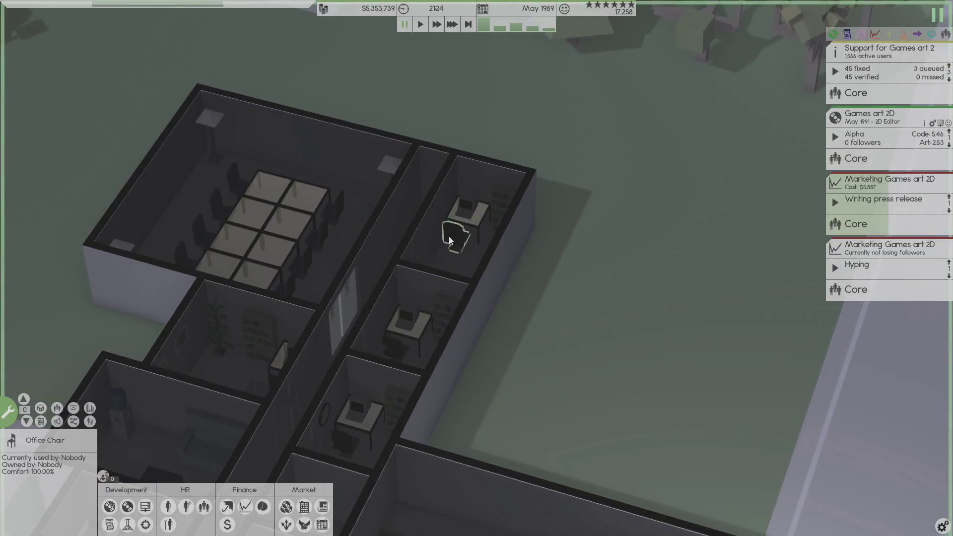
pyautogui.rightClick(452, 239)
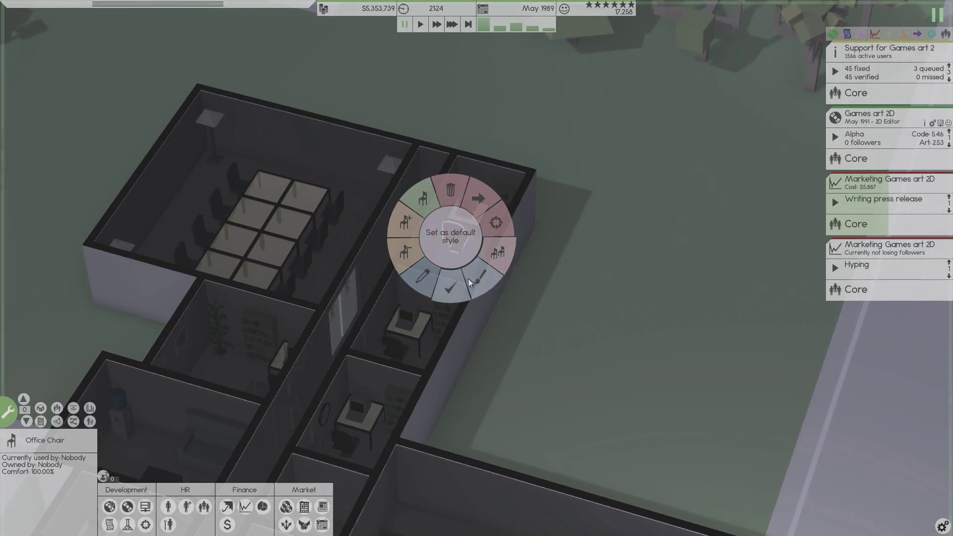
pyautogui.click(396, 213)
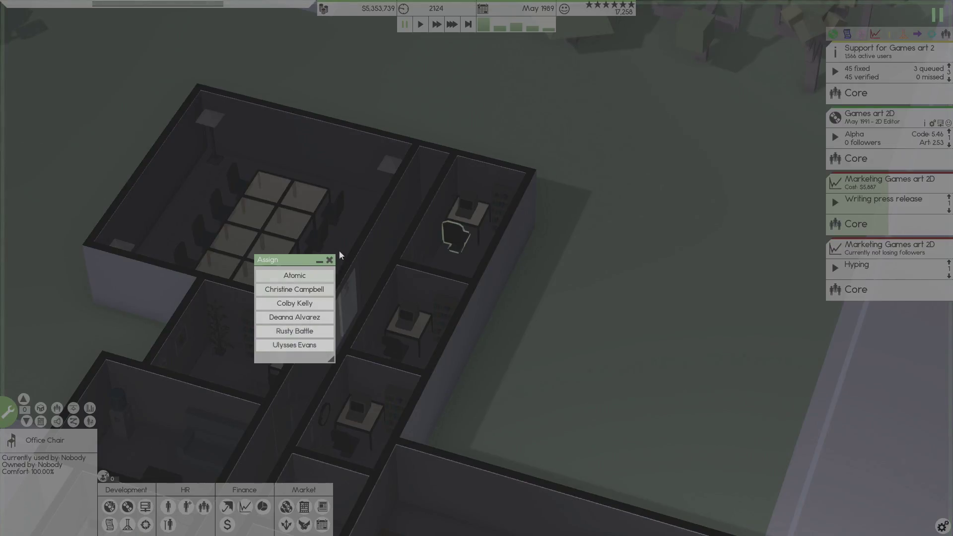
pyautogui.click(330, 261)
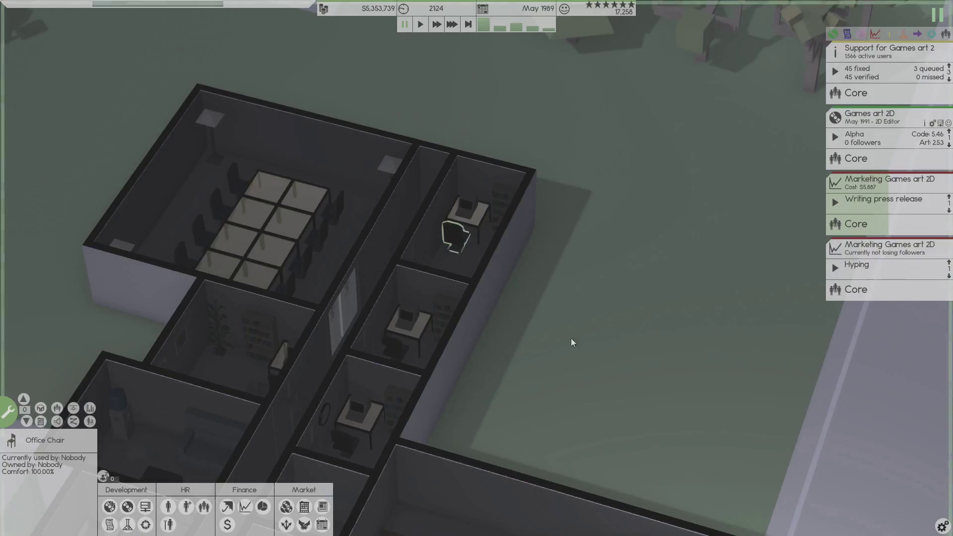
# Change new hire Rusty Battle's role from Any role to Programmer in Manage employees.
pyautogui.click(186, 507)
pyautogui.click(97, 165)
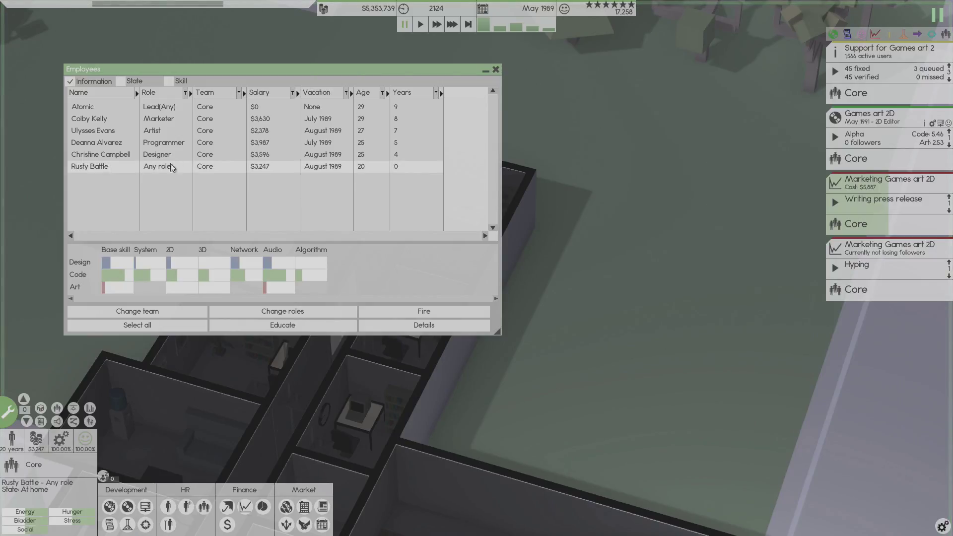
pyautogui.click(277, 311)
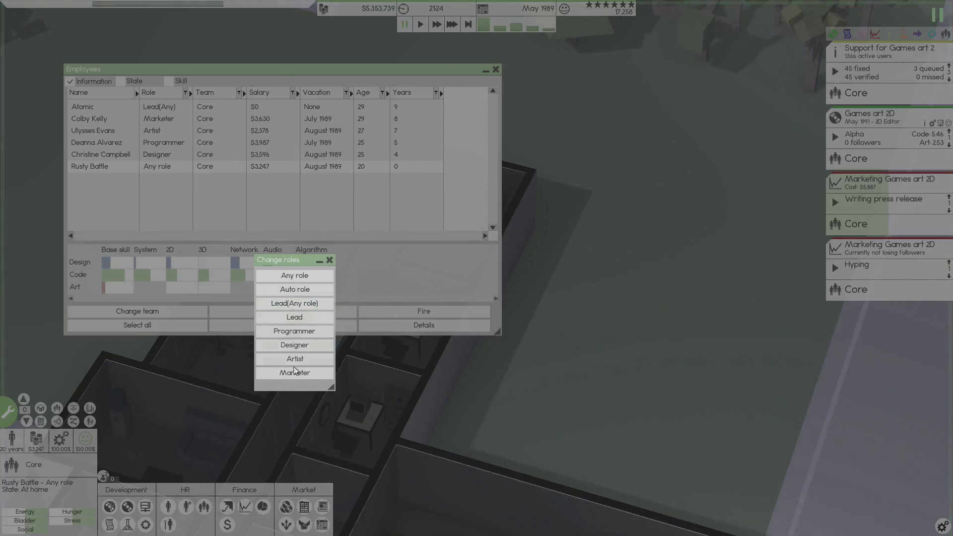
pyautogui.click(295, 330)
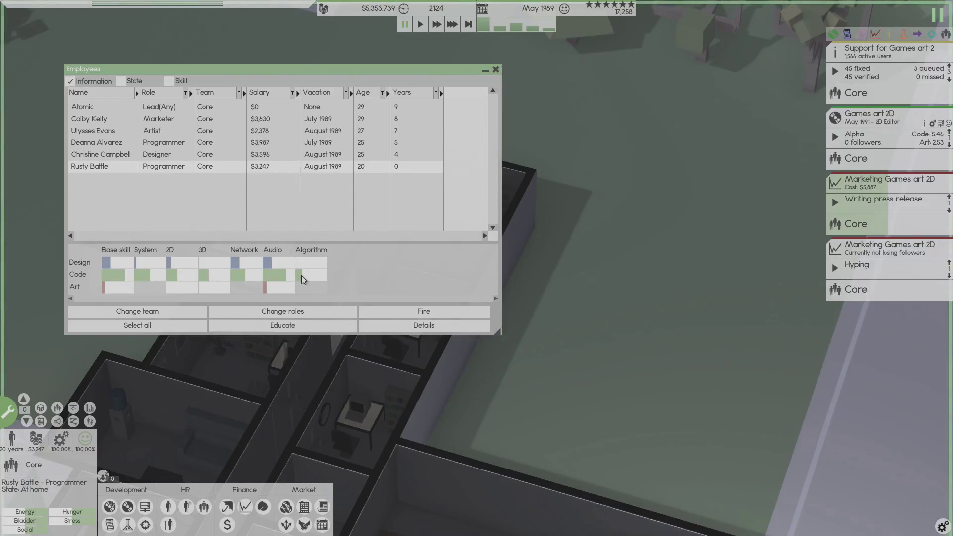
pyautogui.click(495, 70)
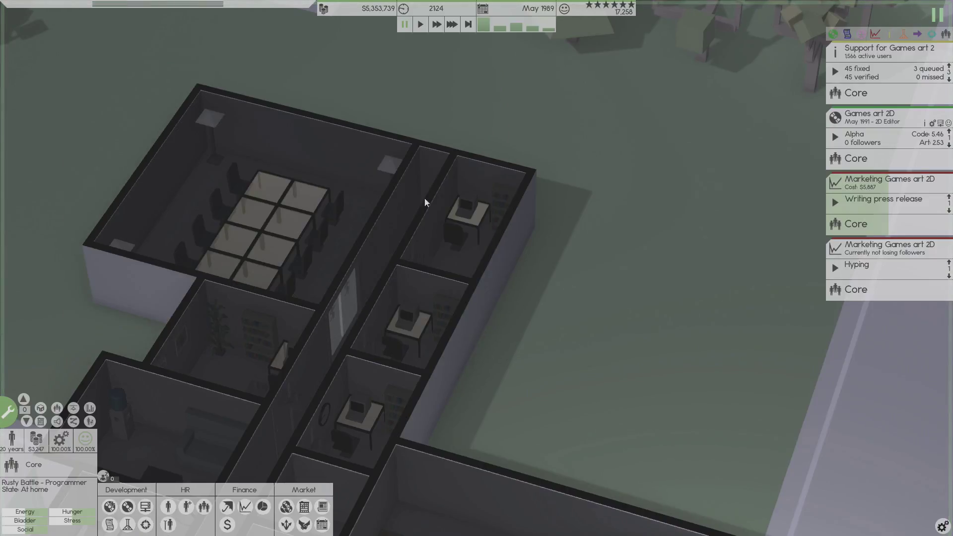
pyautogui.click(459, 241)
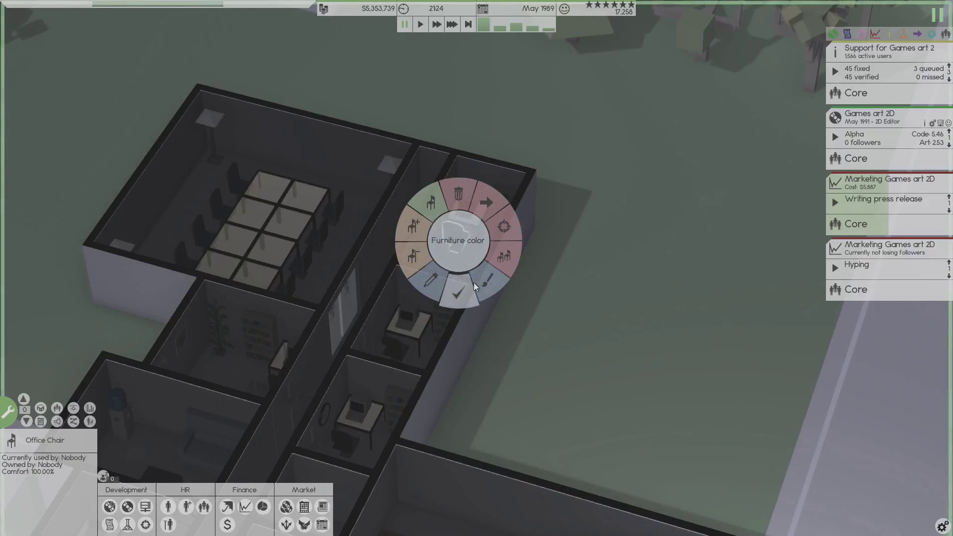
pyautogui.click(415, 224)
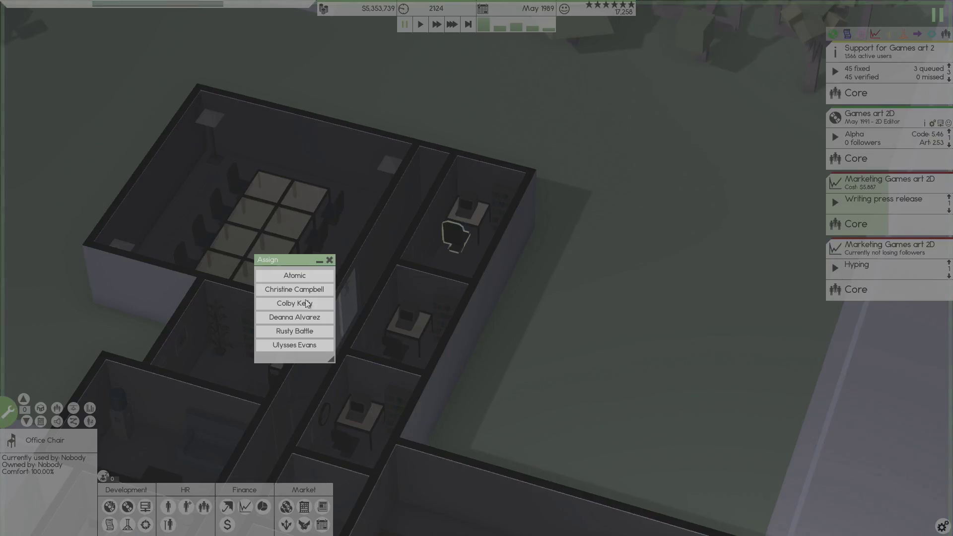
pyautogui.click(287, 333)
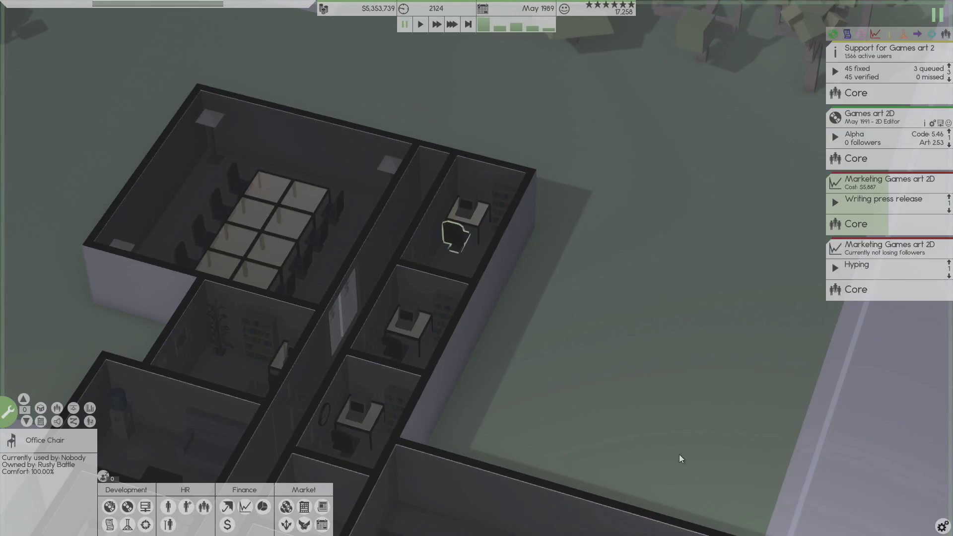
pyautogui.click(688, 314)
pyautogui.moveTo(612, 310); pyautogui.dragTo(517, 296)
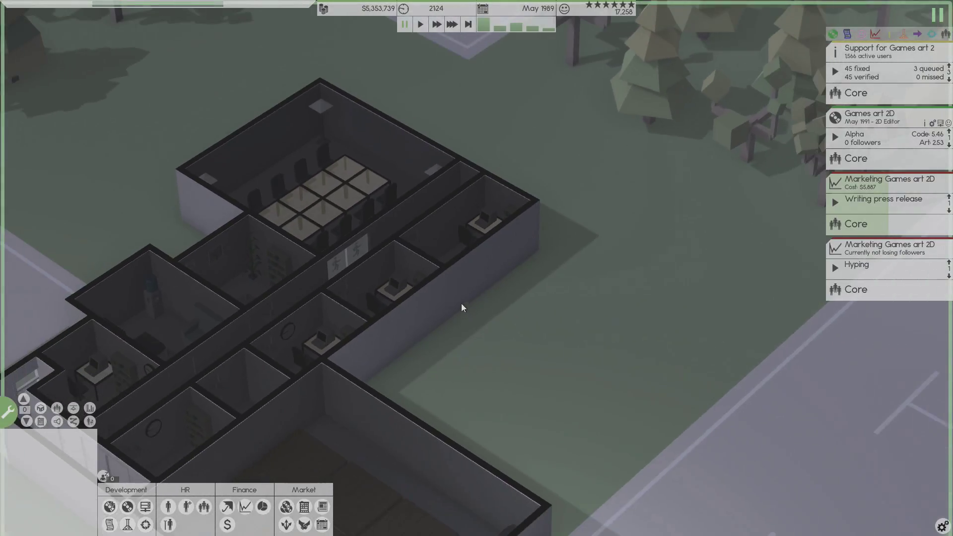
pyautogui.scroll(-5, 460, 303)
# Run the clock at top speed and briefly review the monthly finances sheet.
pyautogui.click(452, 25)
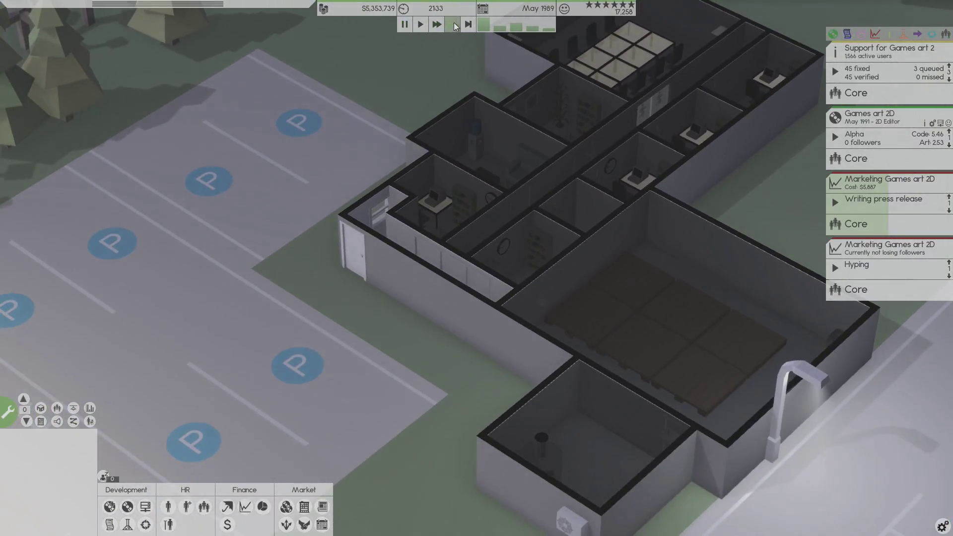
pyautogui.press('w')
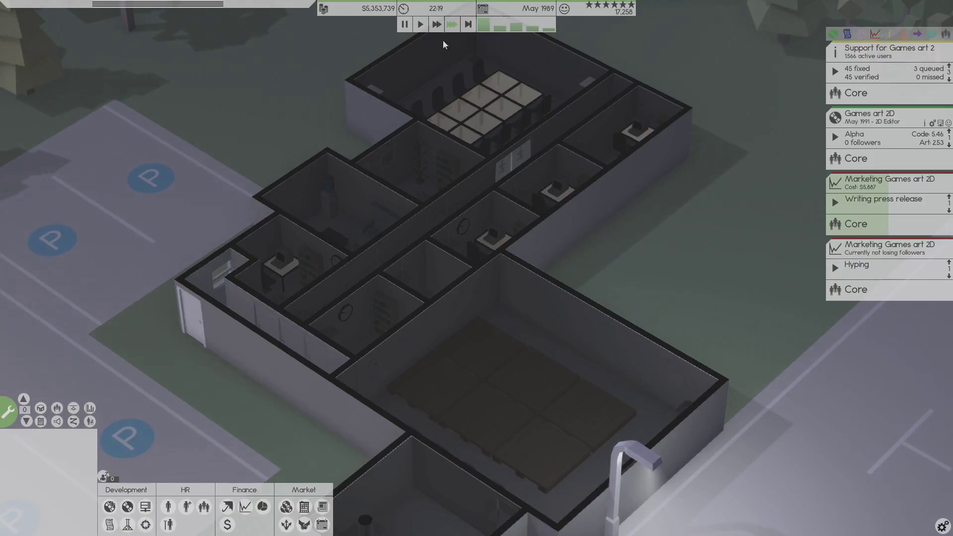
pyautogui.scroll(2, 504, 133)
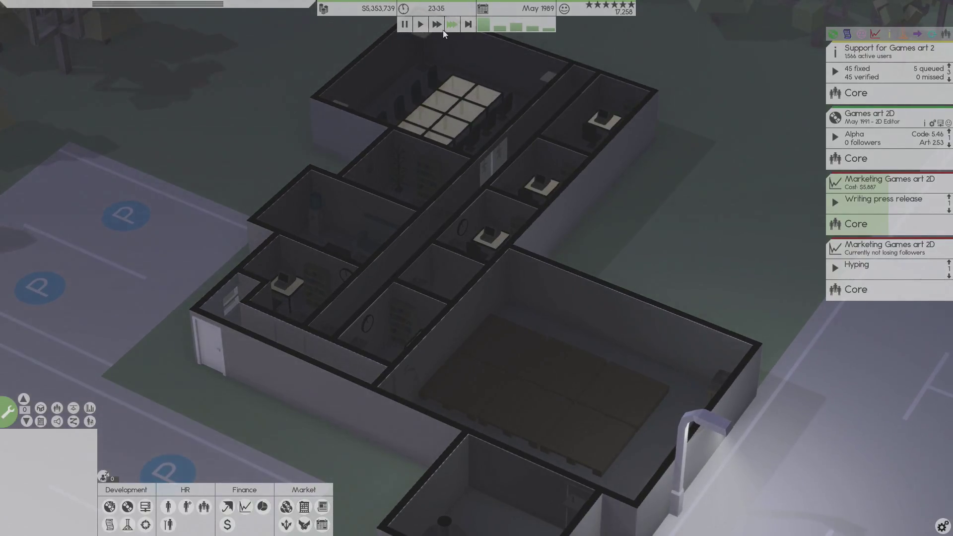
pyautogui.click(531, 22)
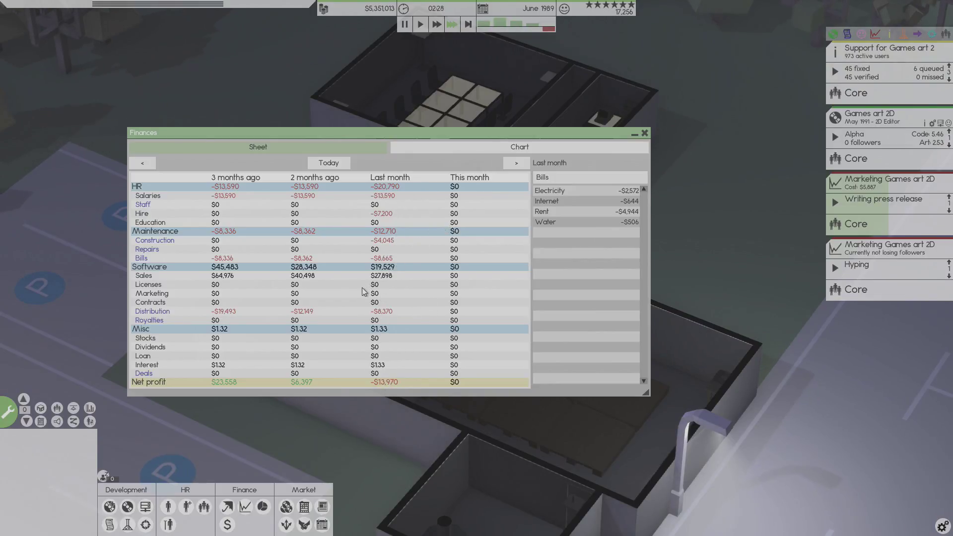
pyautogui.click(645, 134)
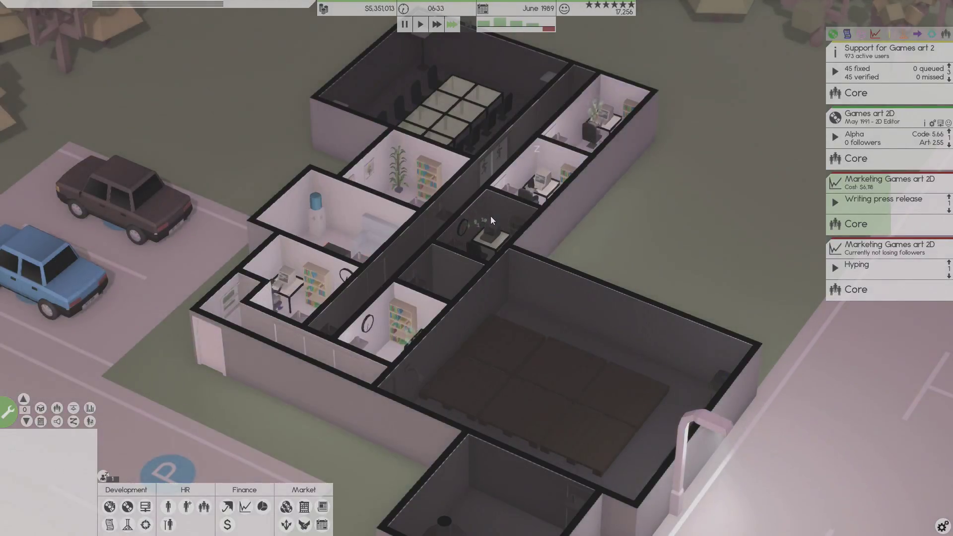
pyautogui.press('q')
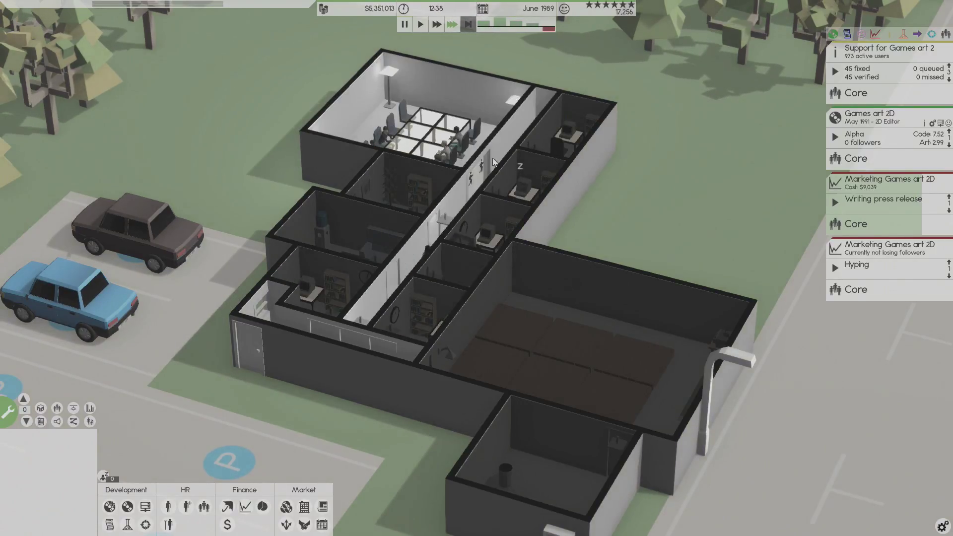
pyautogui.moveTo(492, 157)
pyautogui.mouseDown()
pyautogui.moveTo(367, 177)
pyautogui.moveTo(512, 157)
pyautogui.moveTo(522, 196)
pyautogui.mouseUp()
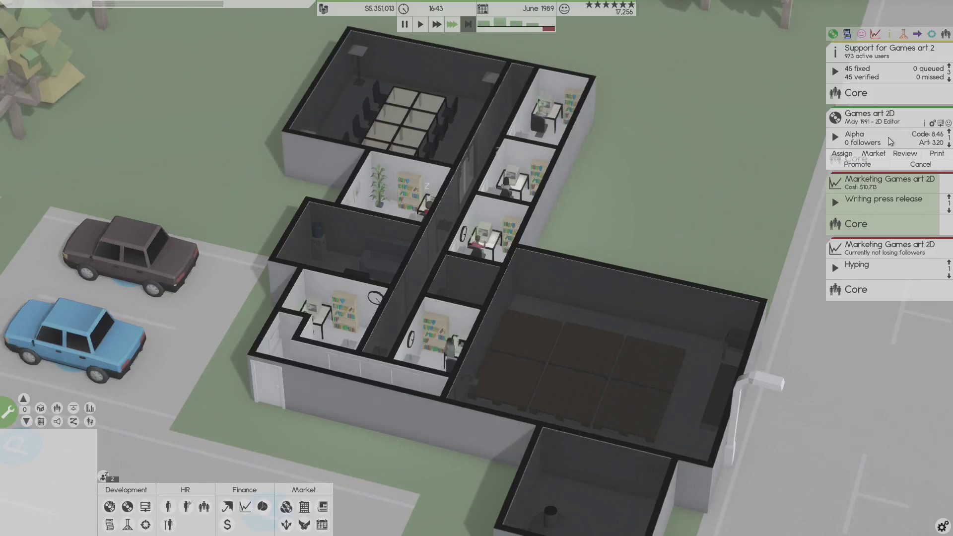
pyautogui.click(925, 123)
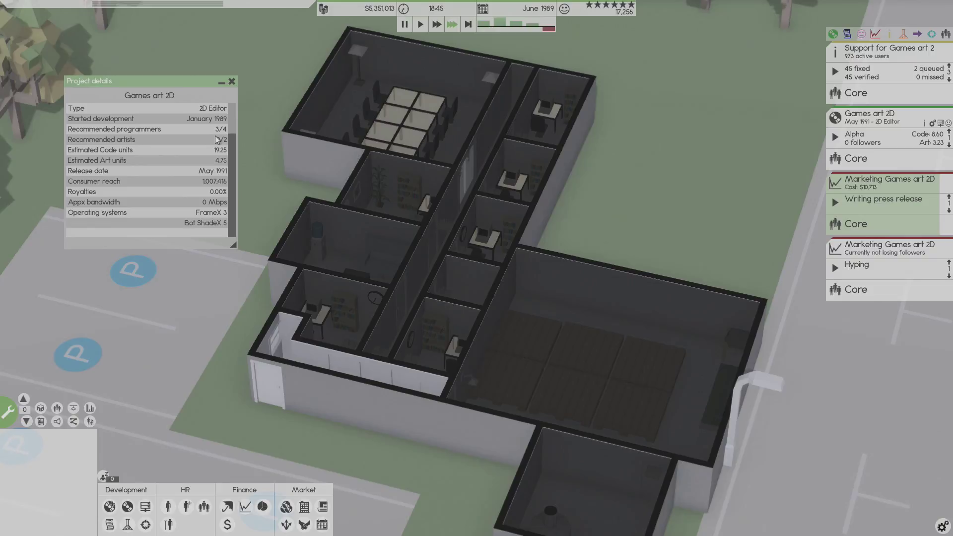
pyautogui.scroll(-3, 202, 196)
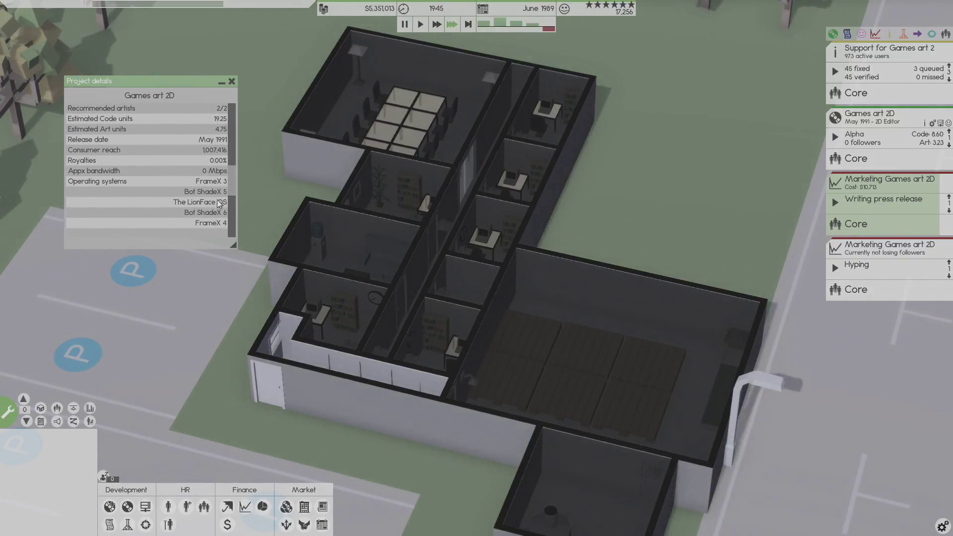
pyautogui.scroll(3, 217, 186)
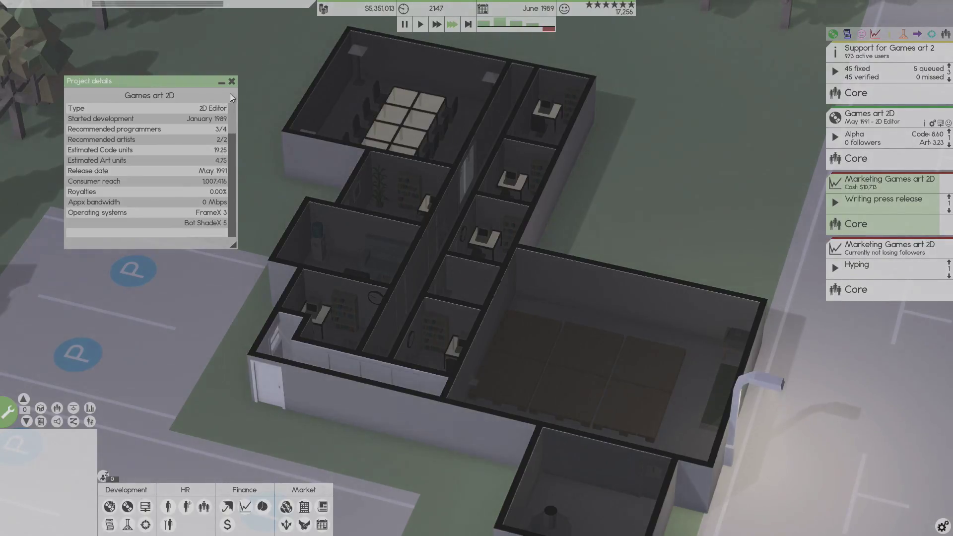
pyautogui.click(230, 80)
pyautogui.scroll(1, 554, 133)
pyautogui.scroll(1, 561, 134)
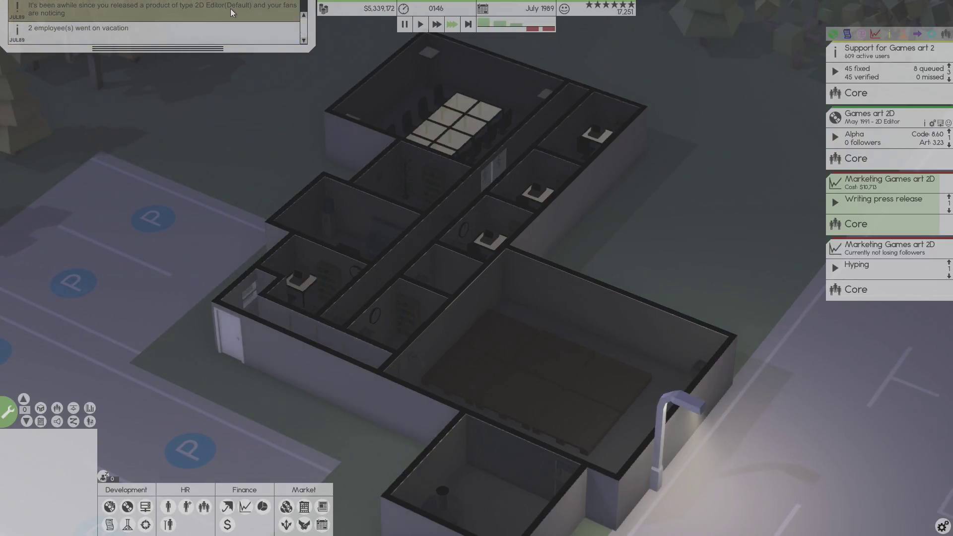
pyautogui.click(405, 25)
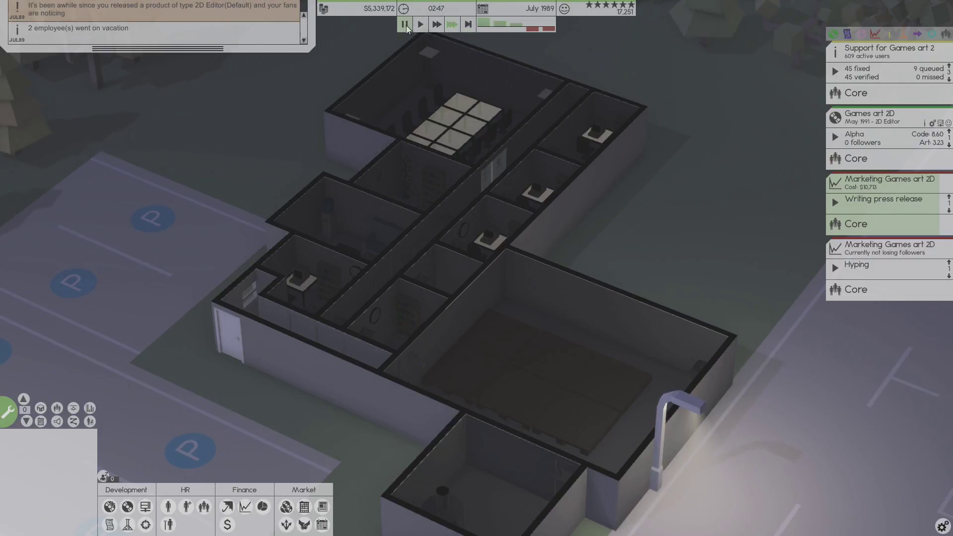
pyautogui.click(525, 25)
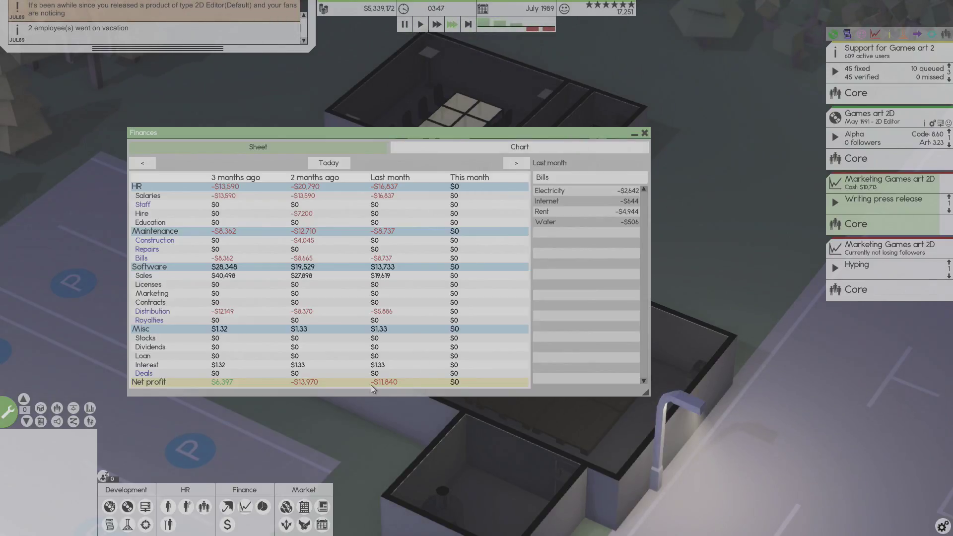
pyautogui.click(645, 133)
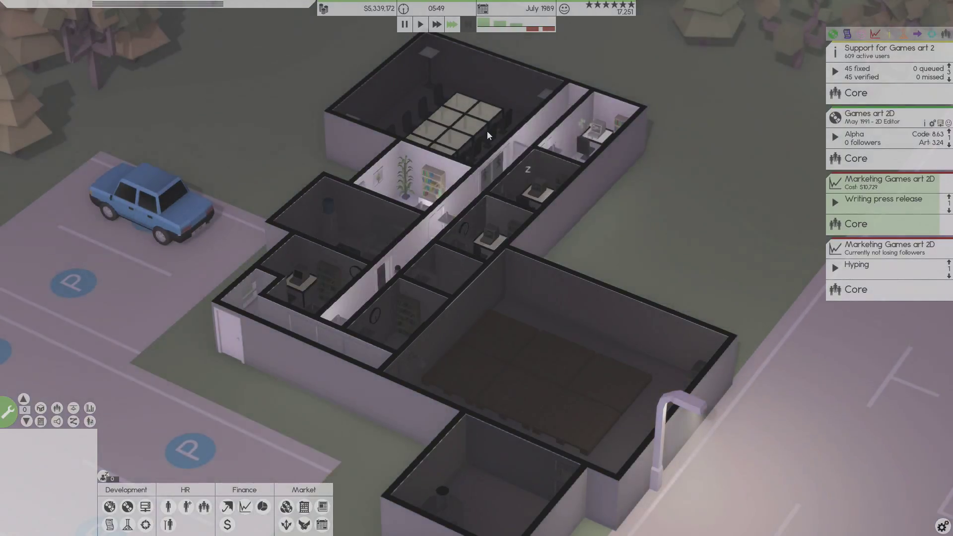
pyautogui.scroll(2, 534, 130)
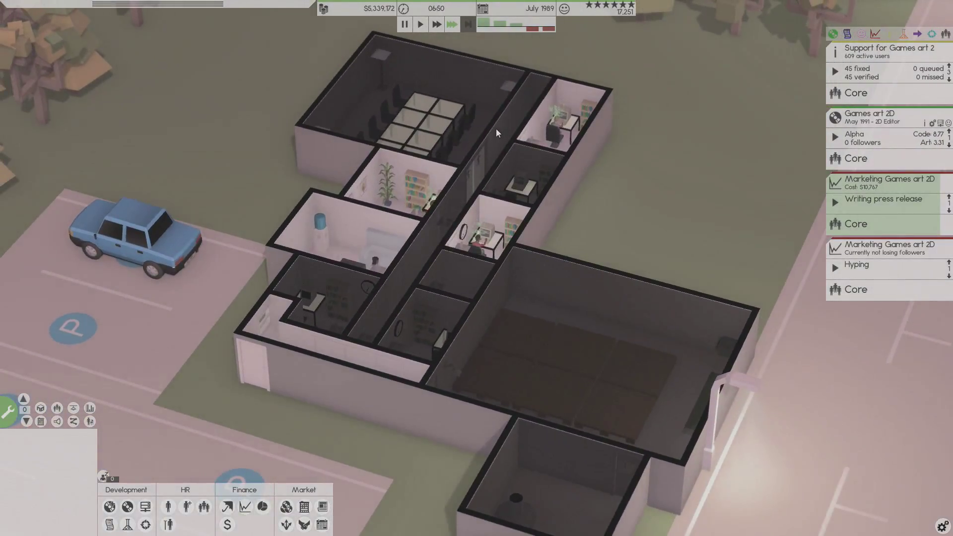
pyautogui.scroll(1, 478, 129)
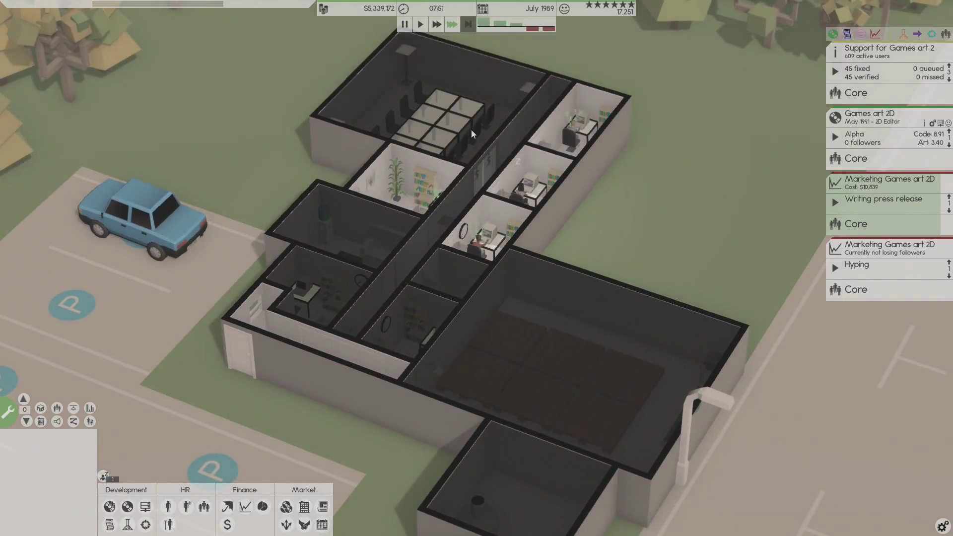
pyautogui.scroll(1, 471, 128)
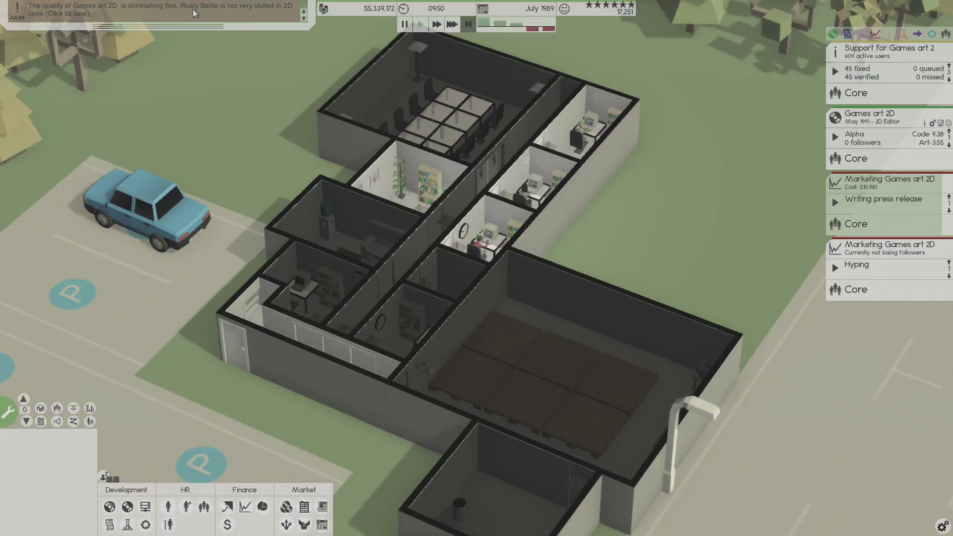
pyautogui.click(580, 126)
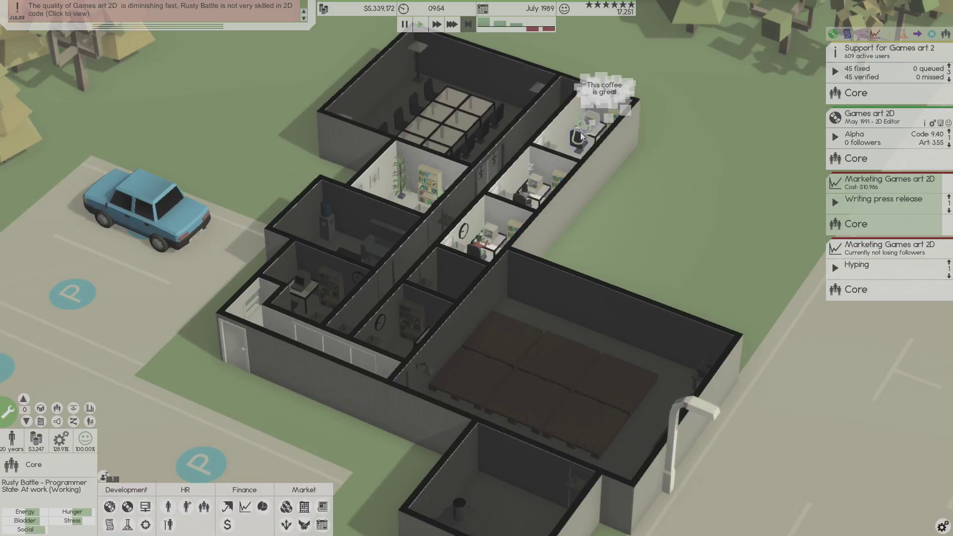
pyautogui.rightClick(579, 131)
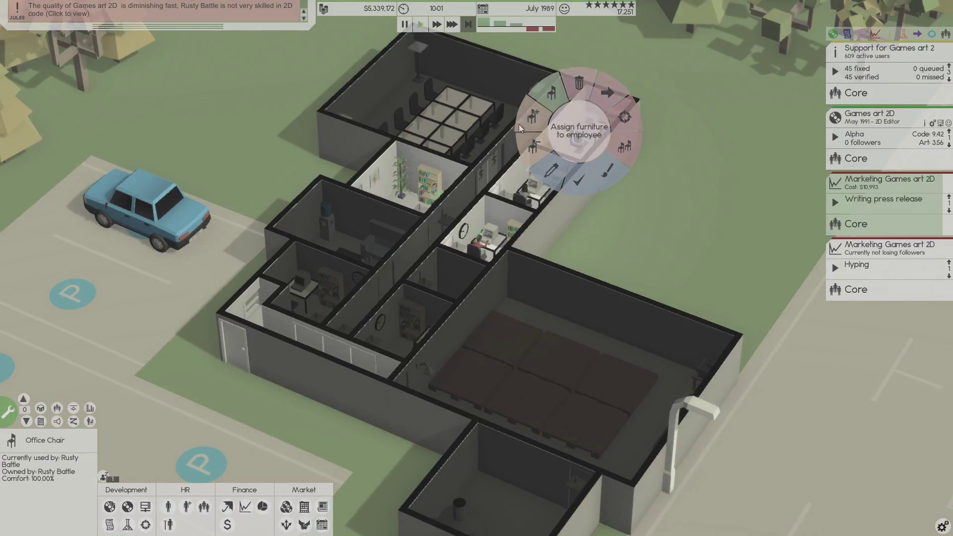
pyautogui.click(574, 144)
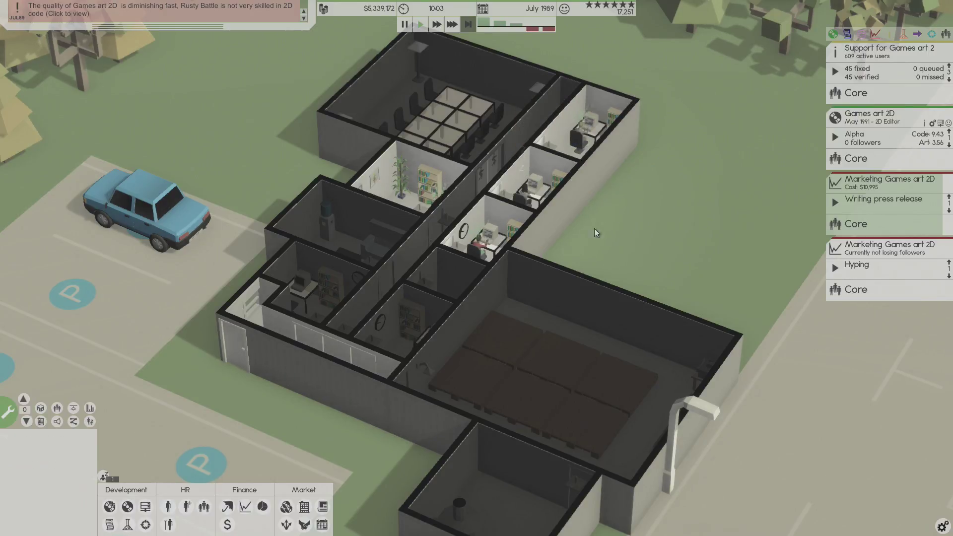
# Enroll programmer Rusty Battle in an education course with 2D specialization.
pyautogui.click(169, 506)
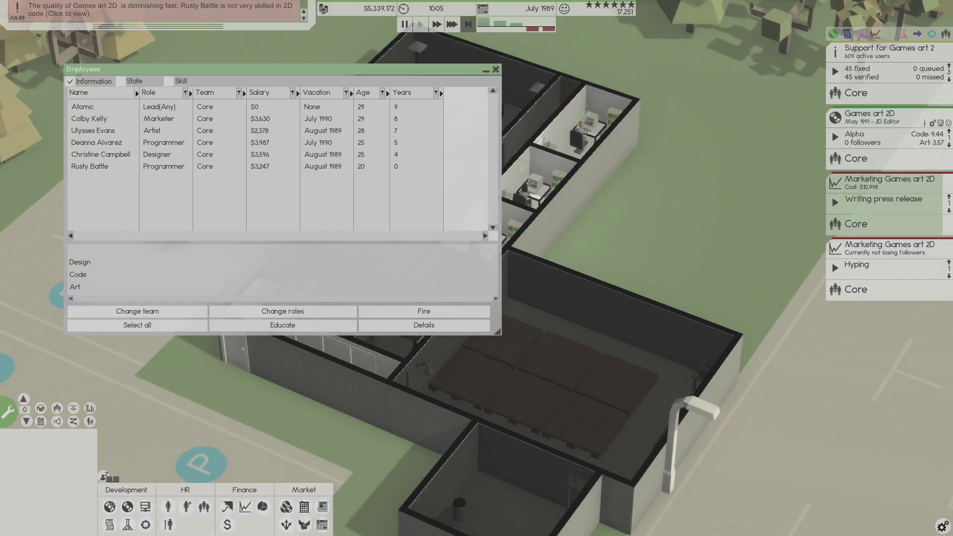
pyautogui.click(90, 165)
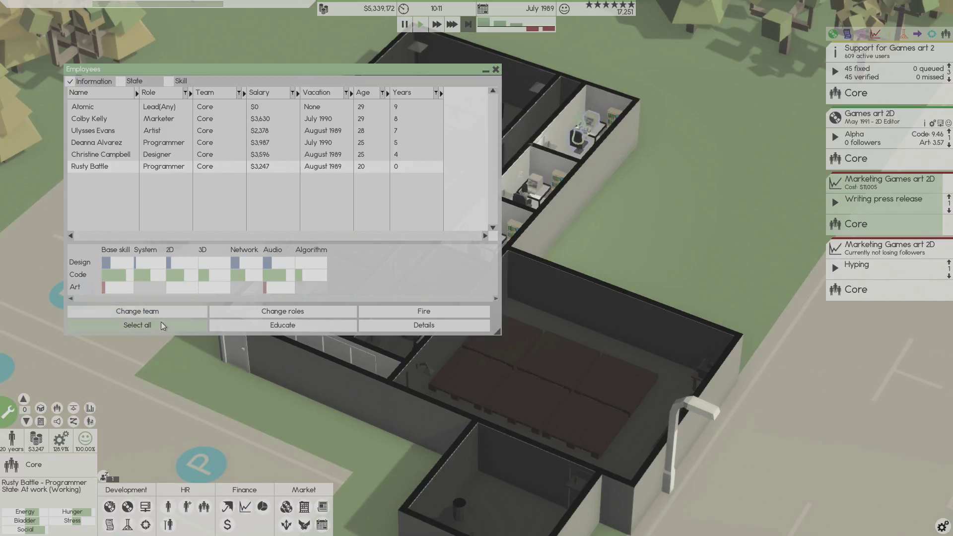
pyautogui.click(263, 326)
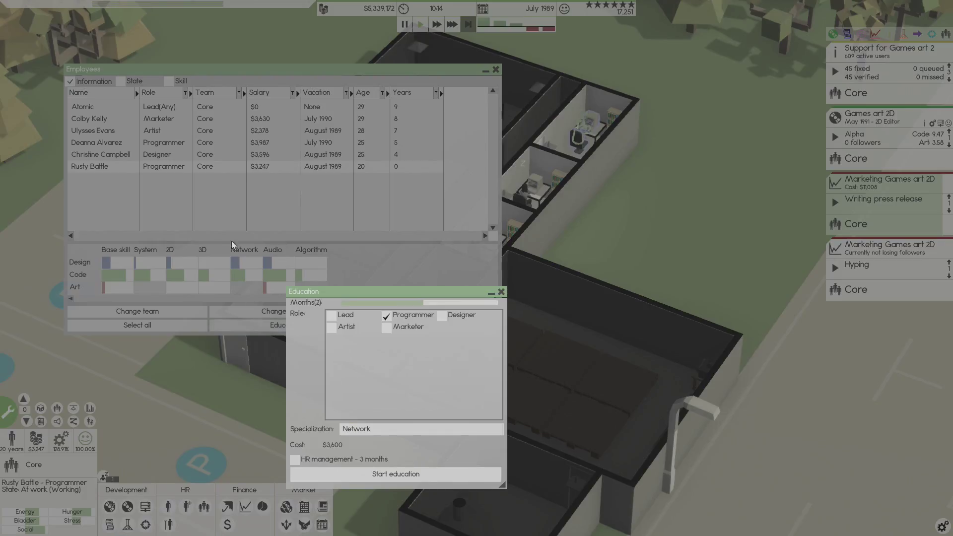
pyautogui.click(362, 430)
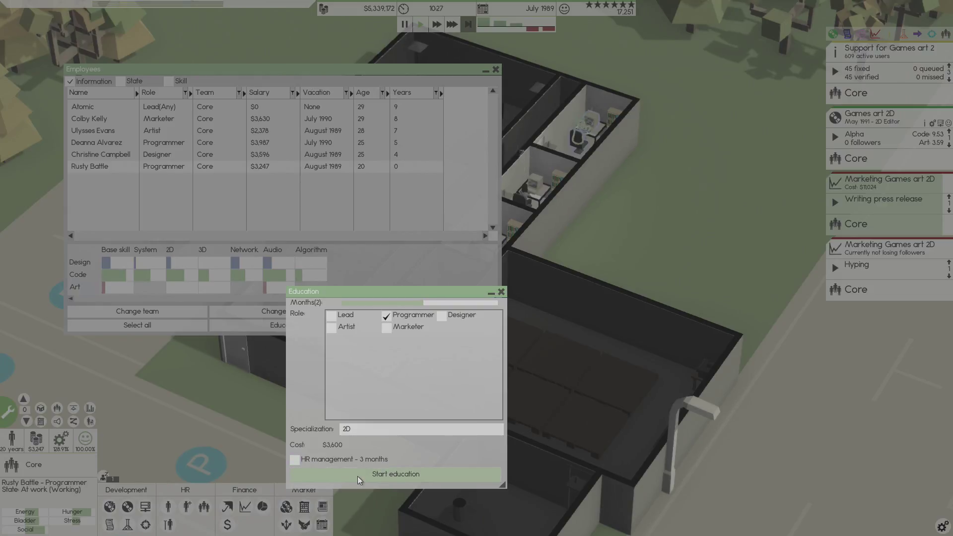
pyautogui.click(357, 476)
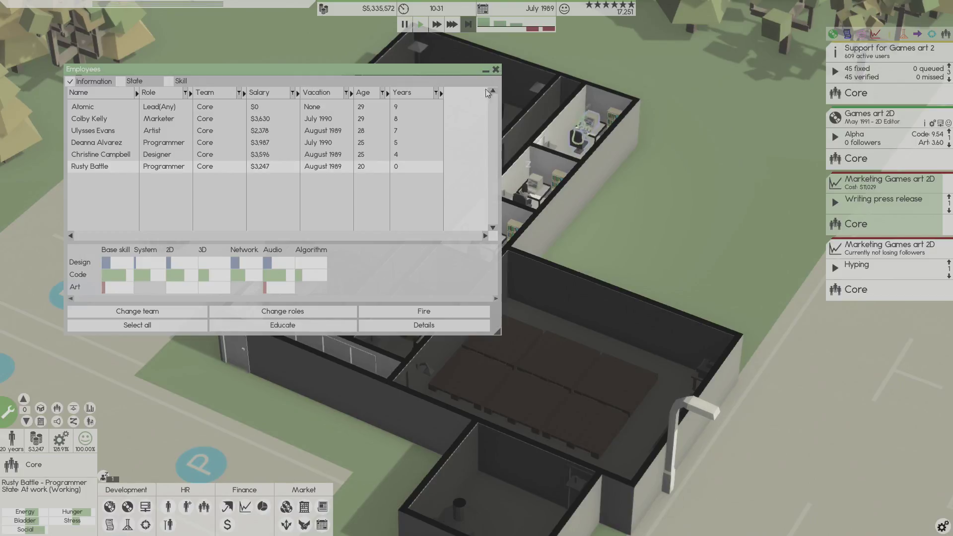
# Look at the lead employee's education options, then close them and the employee list.
pyautogui.click(159, 111)
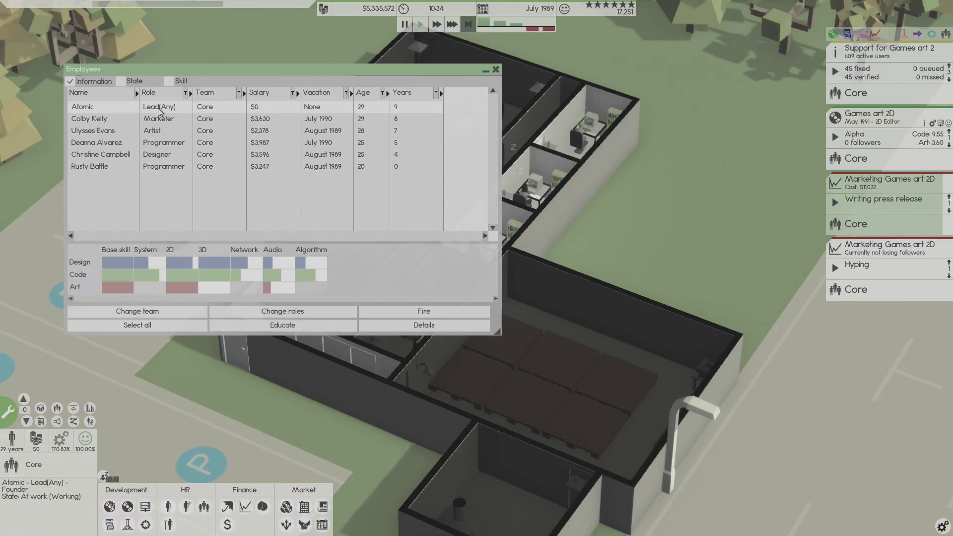
pyautogui.click(238, 326)
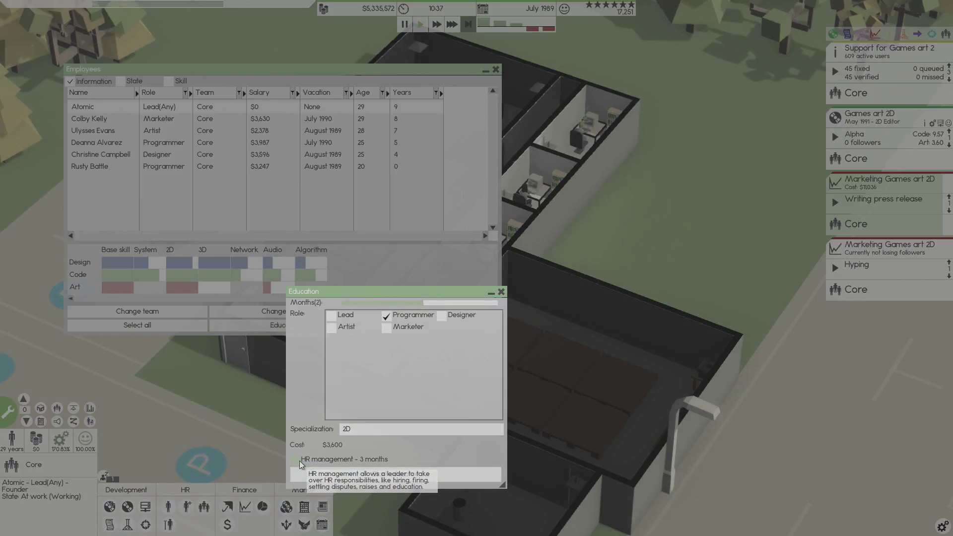
pyautogui.moveTo(301, 459)
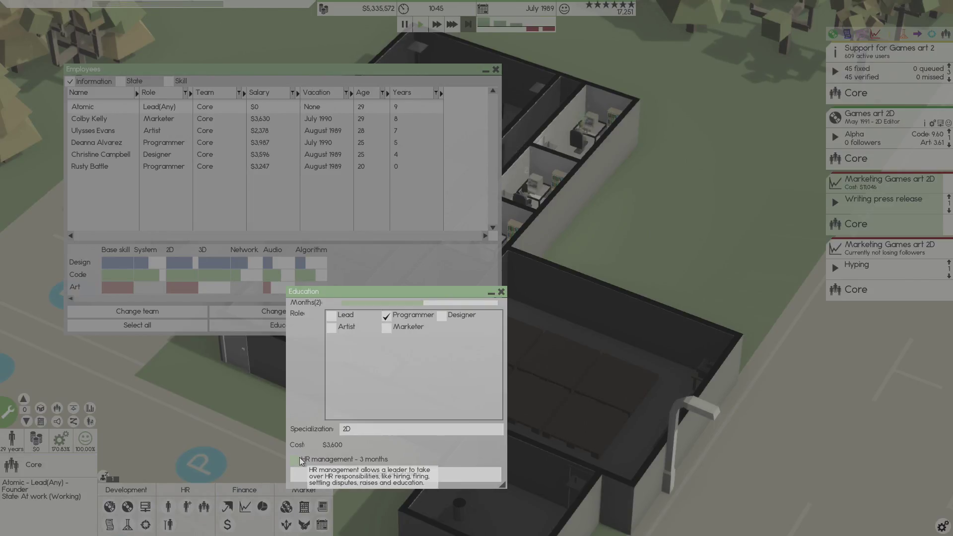
pyautogui.click(502, 292)
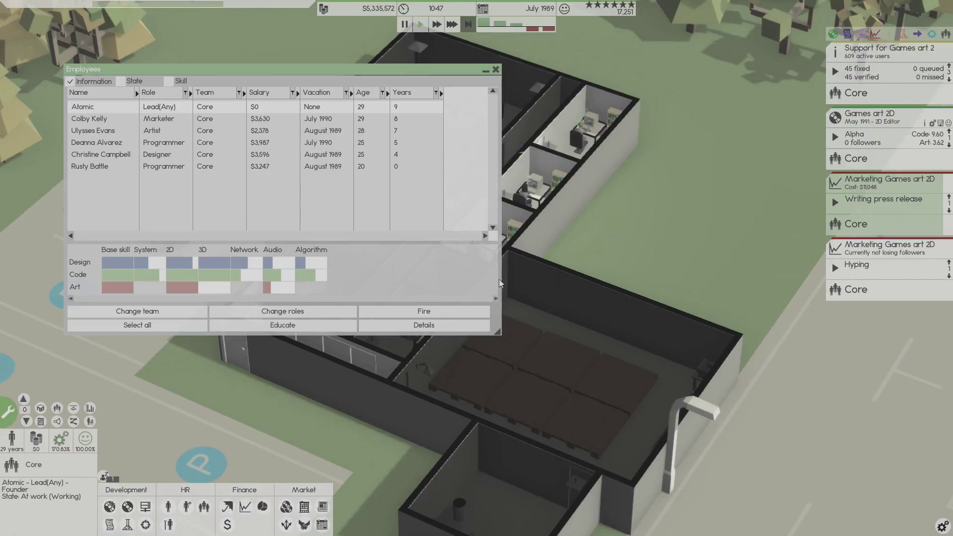
pyautogui.click(498, 71)
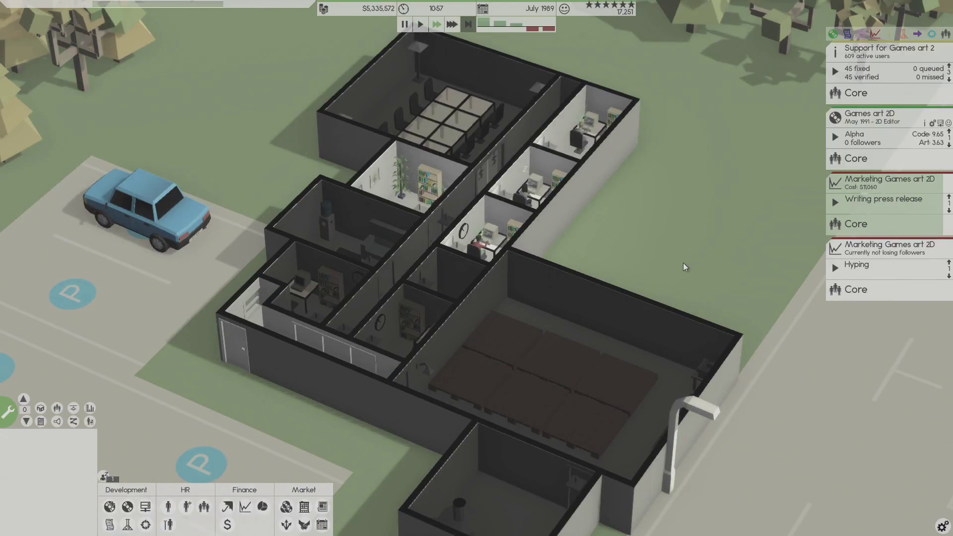
pyautogui.scroll(1, 772, 243)
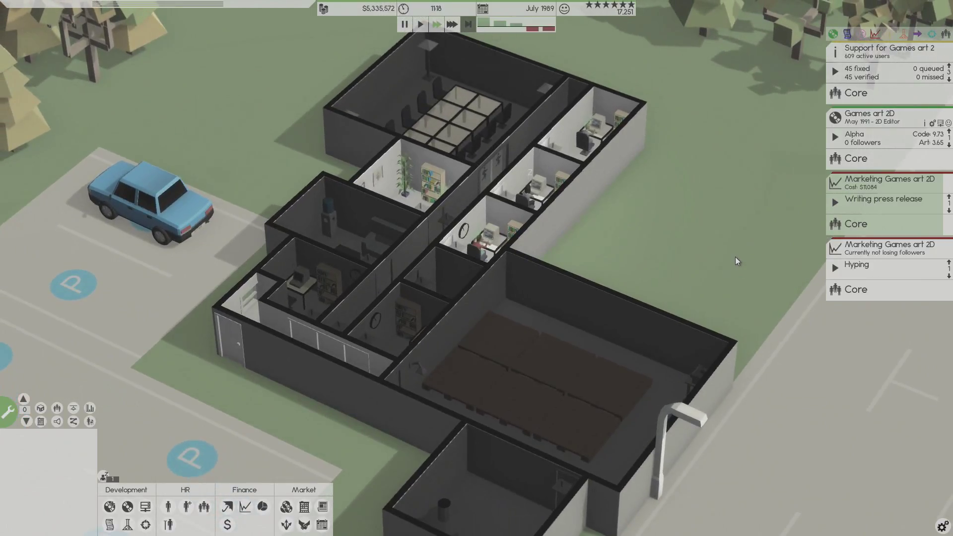
# Run the game at maximum speed into August 1989, checking the tired-employee notification.
pyautogui.click(452, 24)
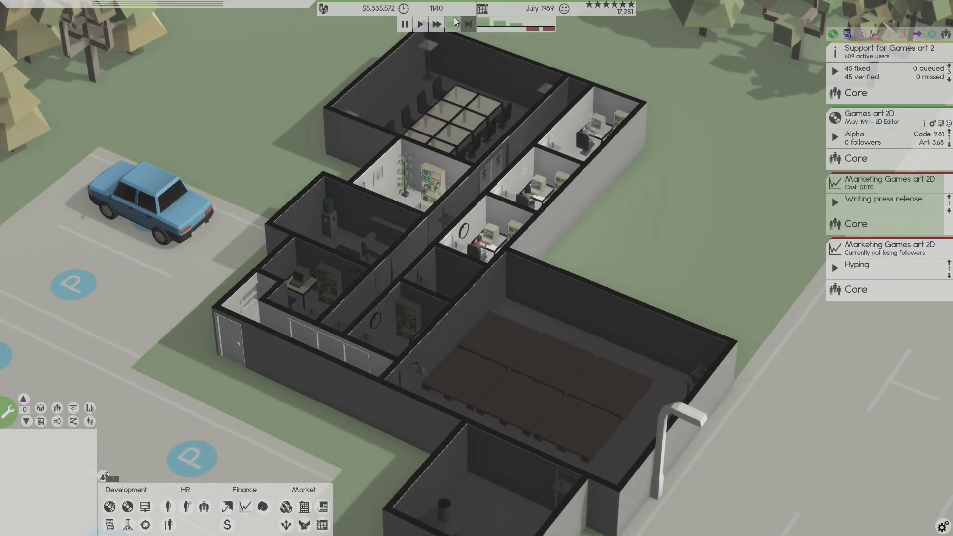
pyautogui.scroll(1, 499, 159)
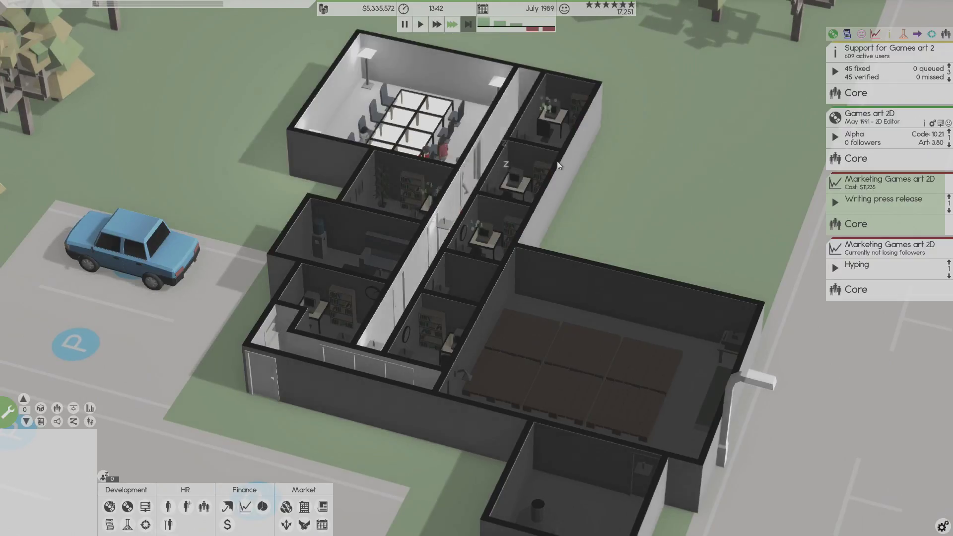
pyautogui.moveTo(557, 161); pyautogui.dragTo(446, 149)
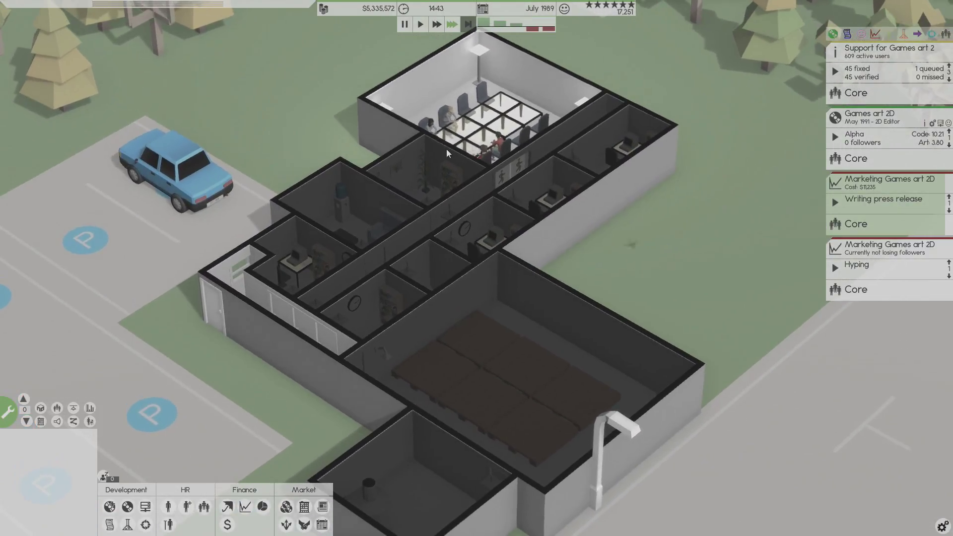
pyautogui.scroll(1, 447, 149)
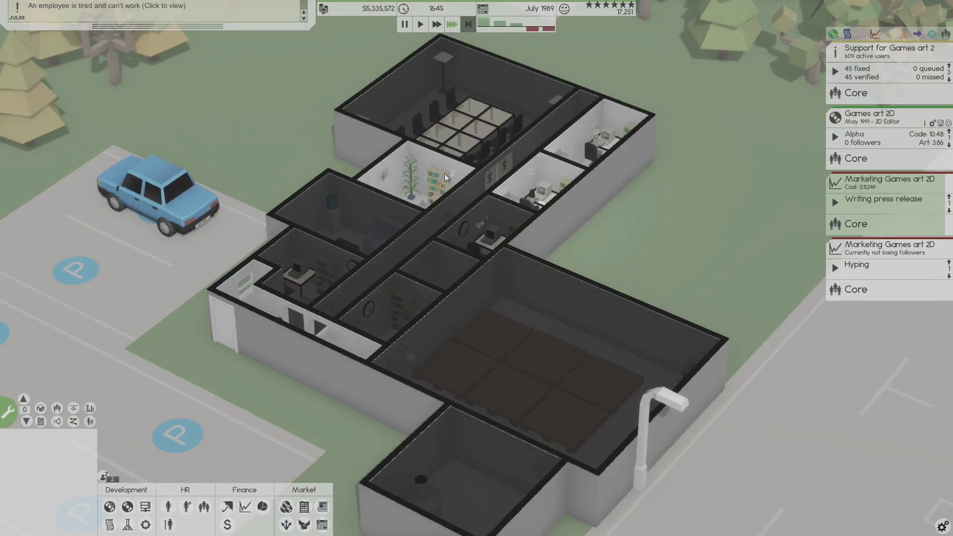
pyautogui.click(115, 17)
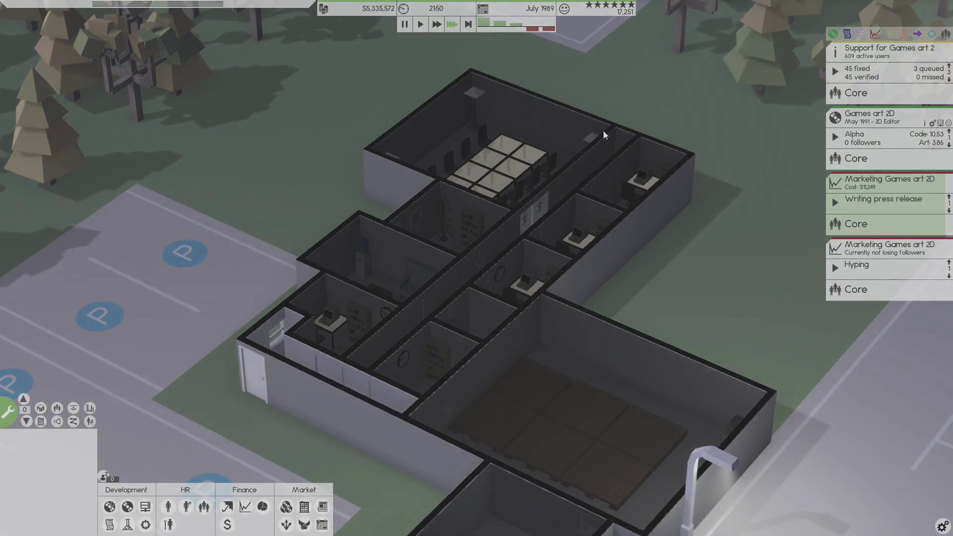
pyautogui.moveTo(667, 190); pyautogui.dragTo(624, 177)
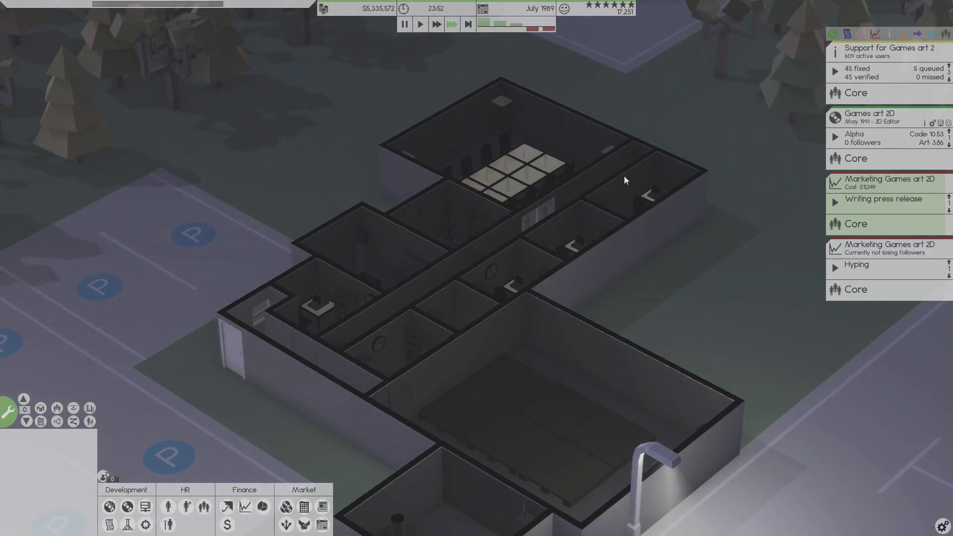
pyautogui.moveTo(623, 176); pyautogui.dragTo(655, 175)
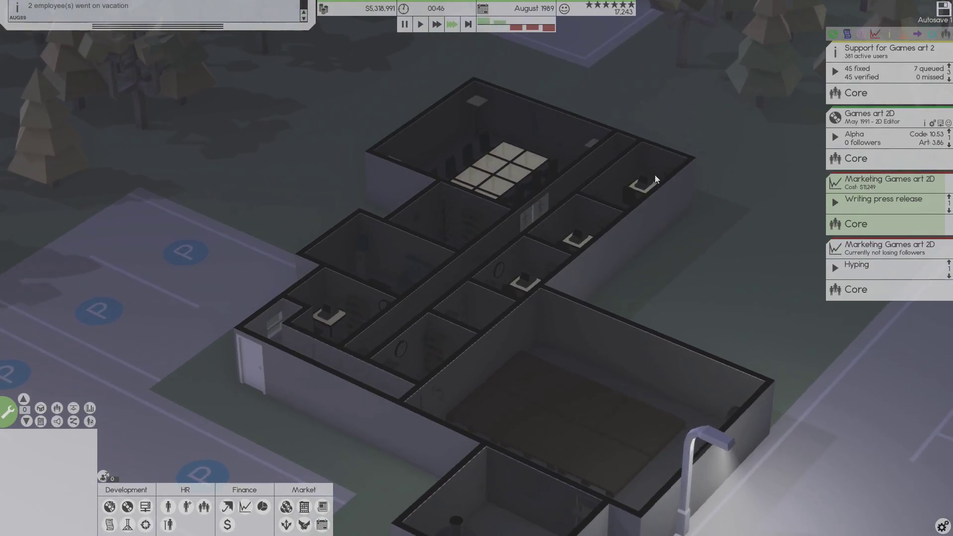
pyautogui.click(533, 26)
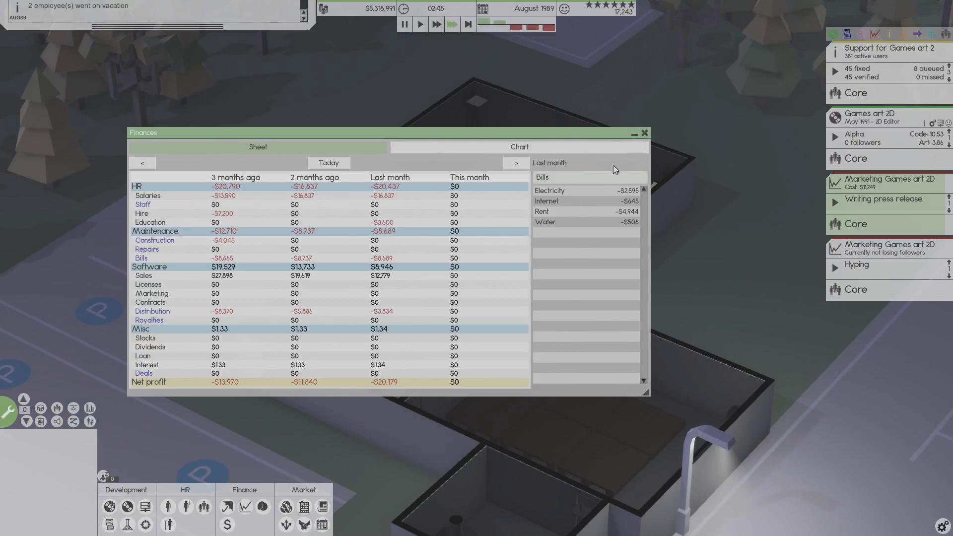
# Close the finances sheet and return the game to normal 1x speed.
pyautogui.click(646, 132)
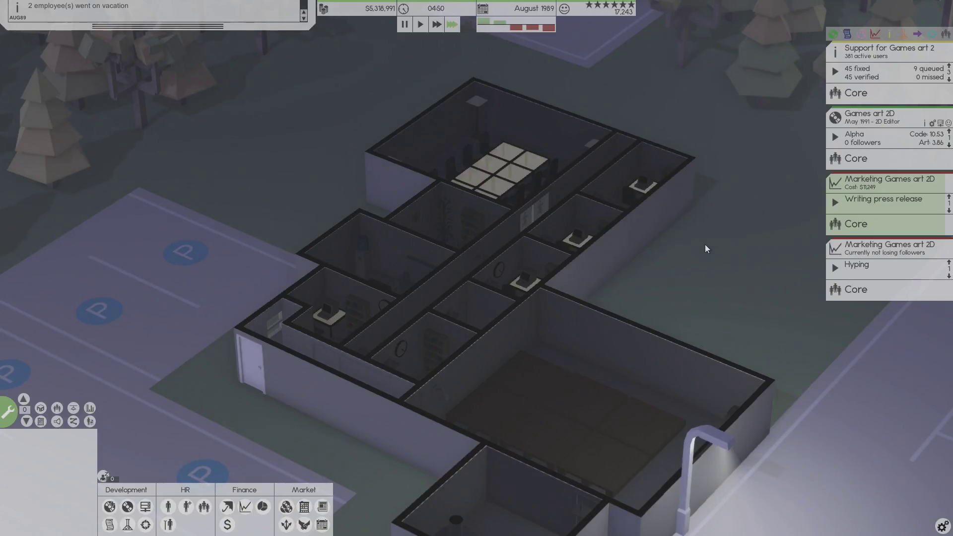
pyautogui.click(421, 26)
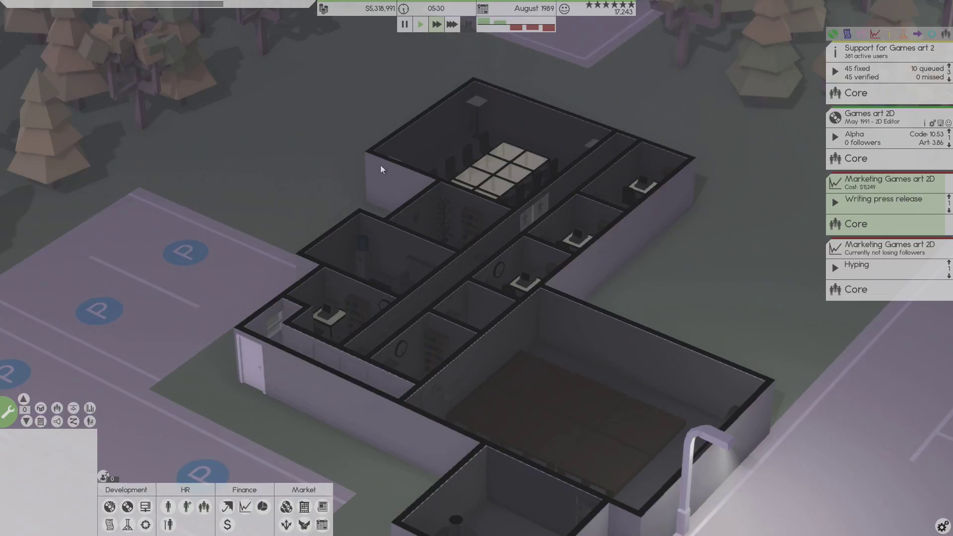
pyautogui.click(167, 508)
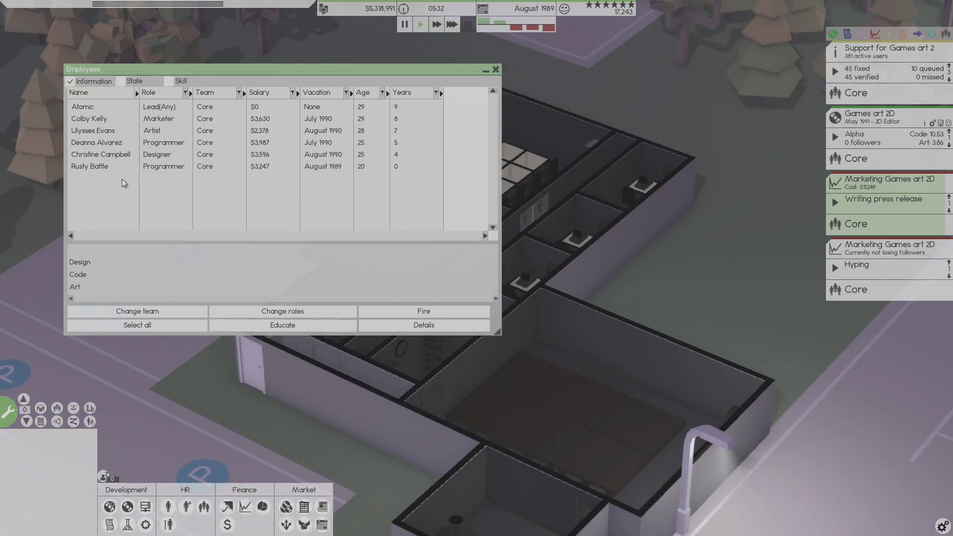
pyautogui.click(161, 168)
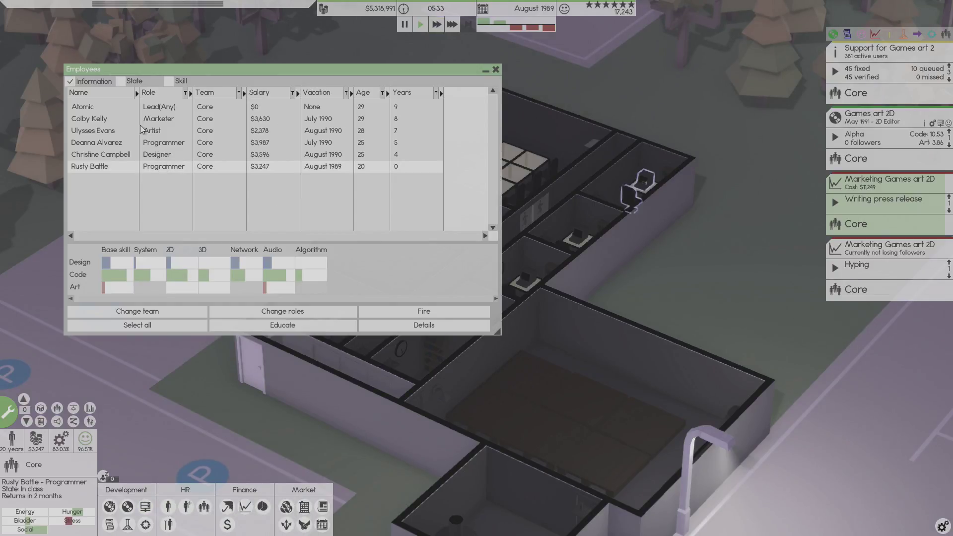
pyautogui.click(168, 110)
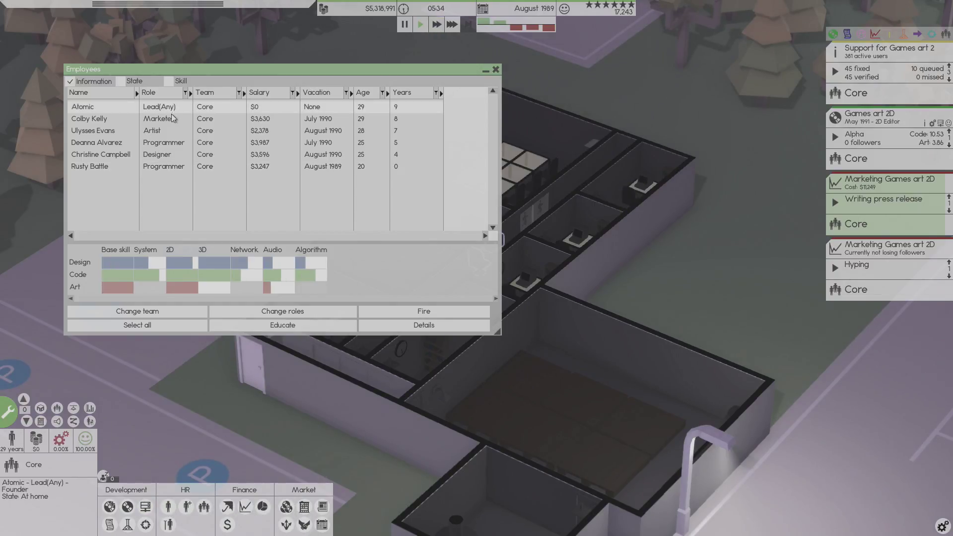
pyautogui.click(282, 325)
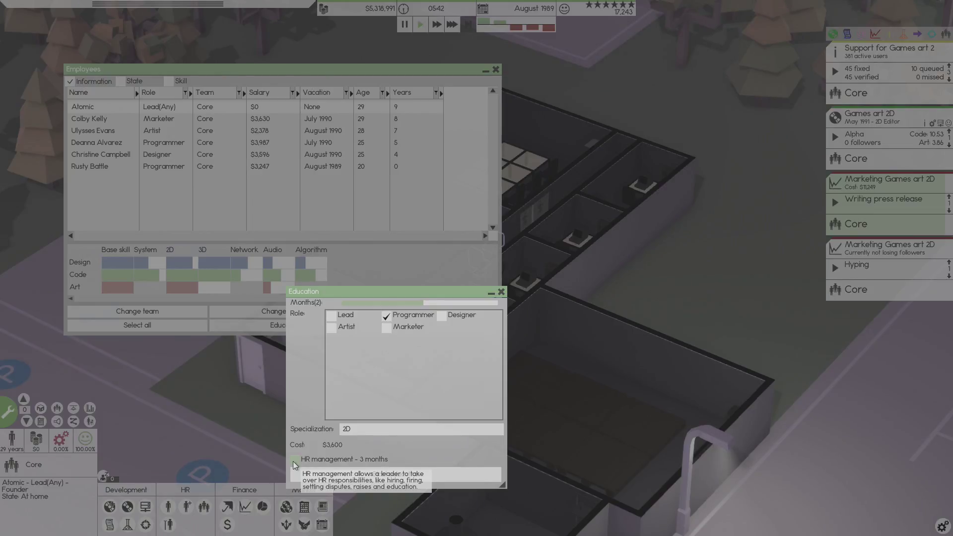
pyautogui.click(295, 461)
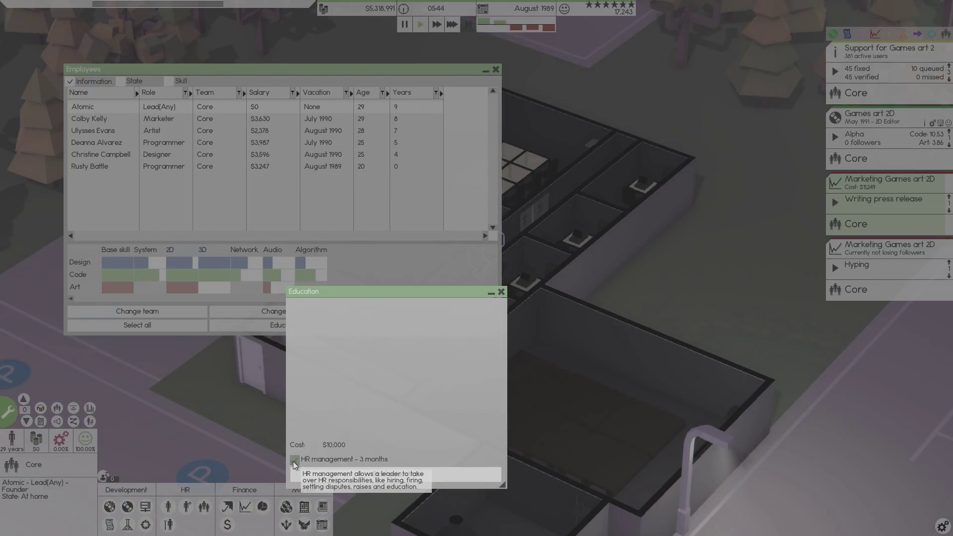
pyautogui.click(295, 461)
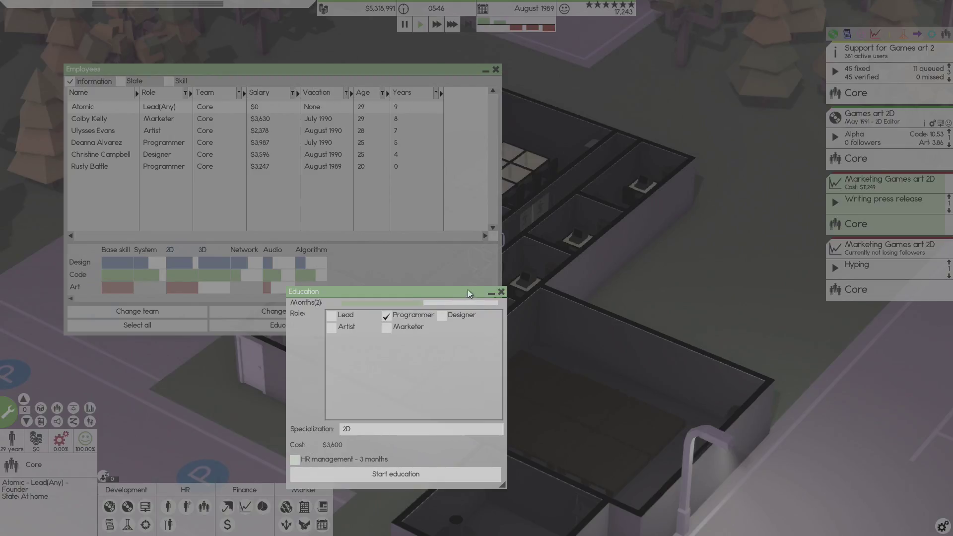
pyautogui.click(500, 293)
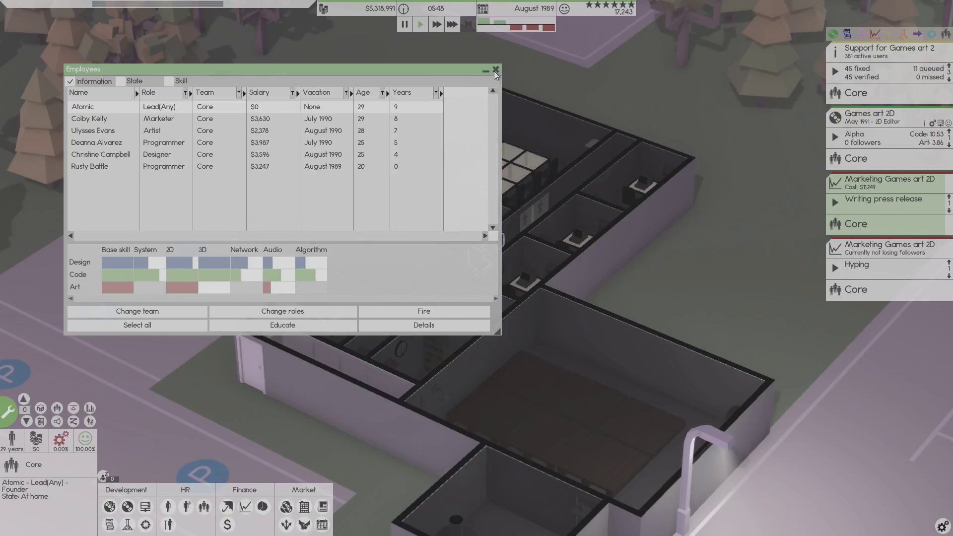
pyautogui.click(495, 69)
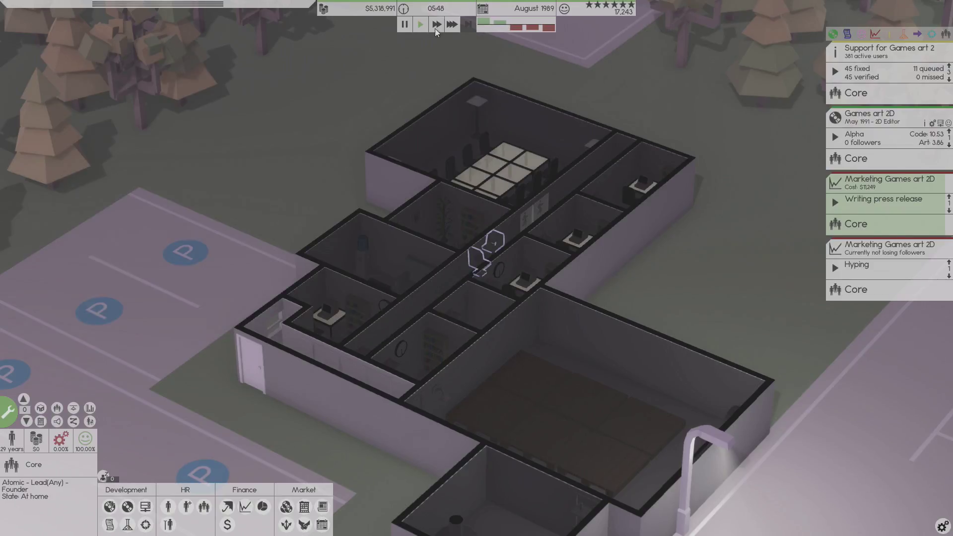
# Release the Games art 2D press release and read The Software Times coverage.
pyautogui.click(311, 135)
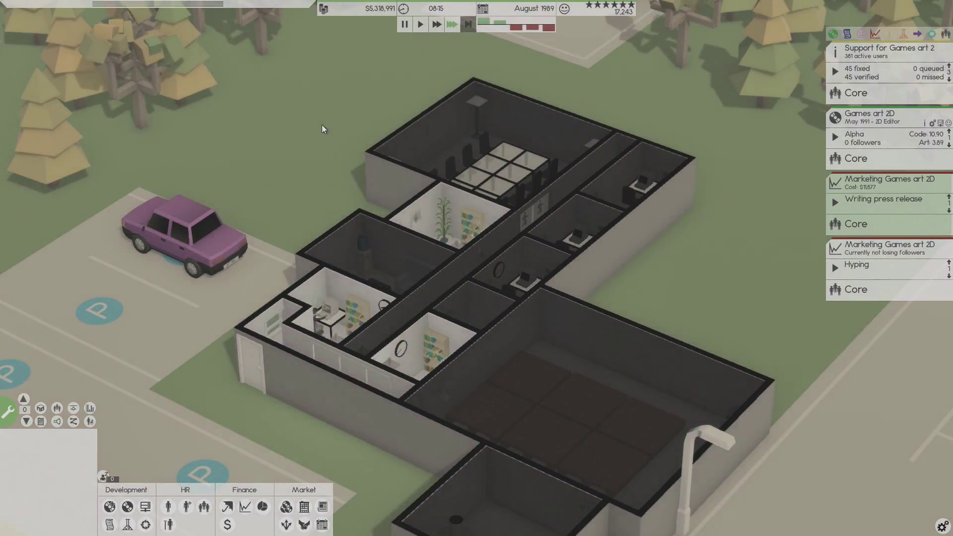
pyautogui.click(835, 184)
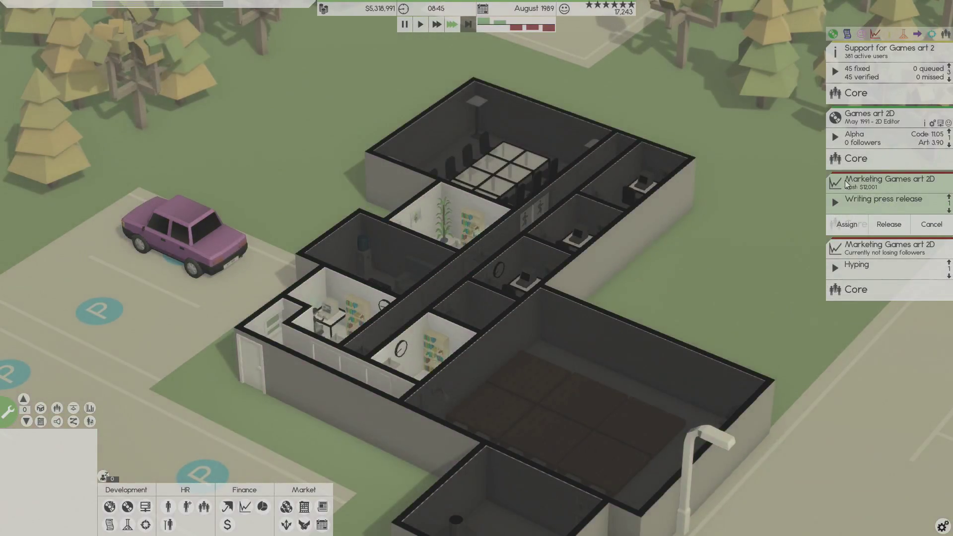
pyautogui.click(892, 224)
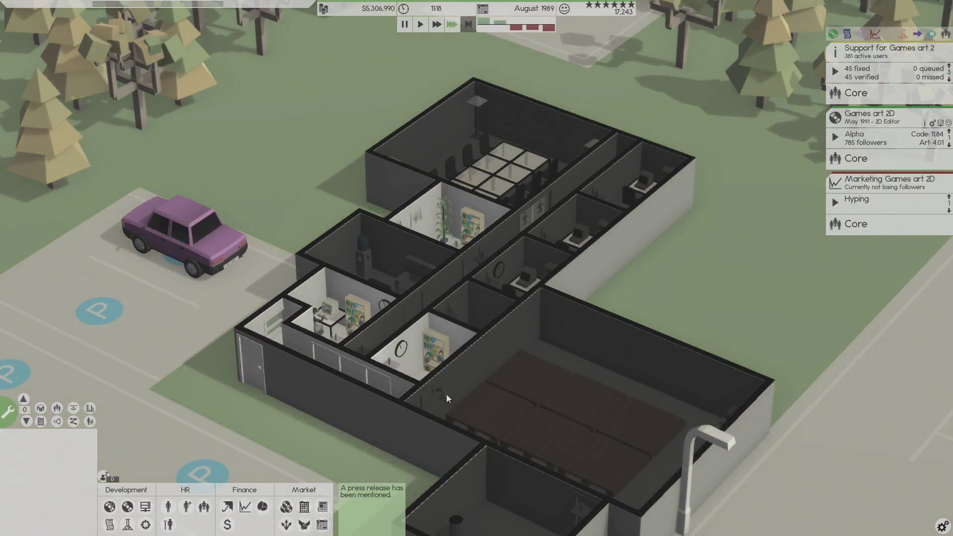
pyautogui.click(304, 525)
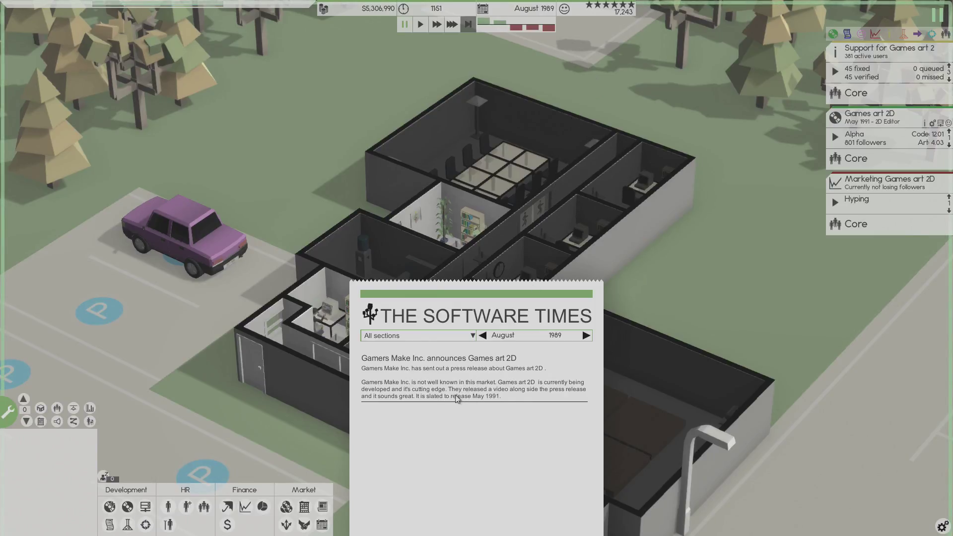
pyautogui.click(680, 290)
# Send a Games art 2D press build from its Marketing window's Press build options.
pyautogui.click(421, 25)
pyautogui.click(857, 224)
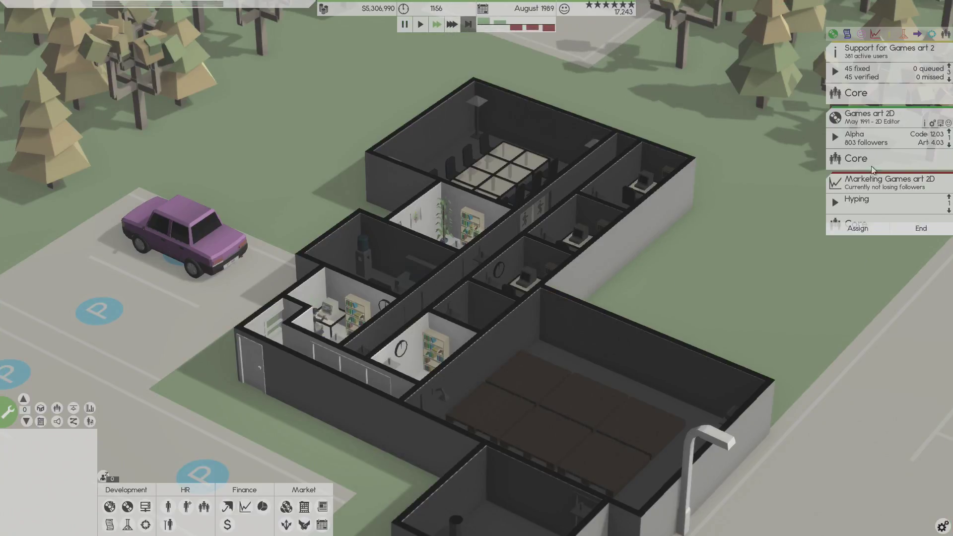
pyautogui.click(872, 170)
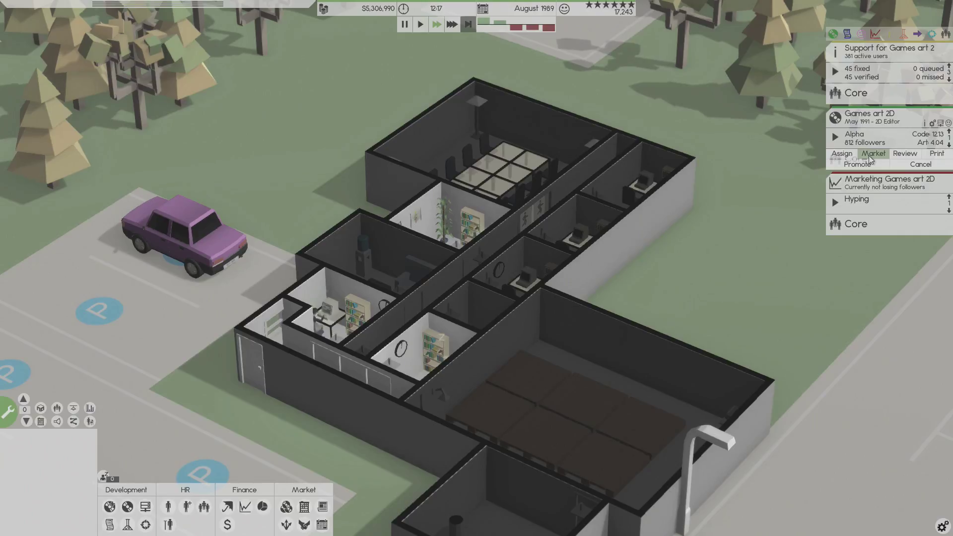
pyautogui.click(869, 158)
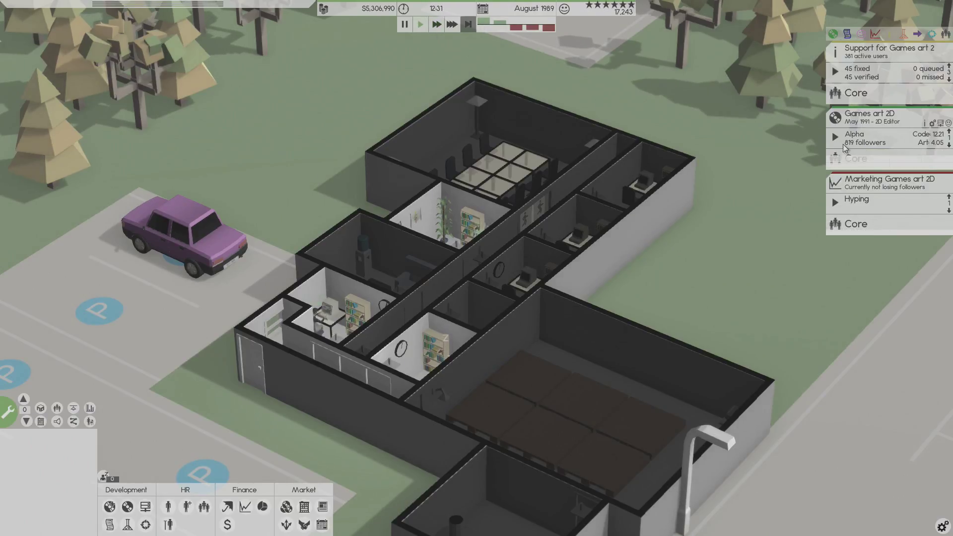
pyautogui.click(845, 149)
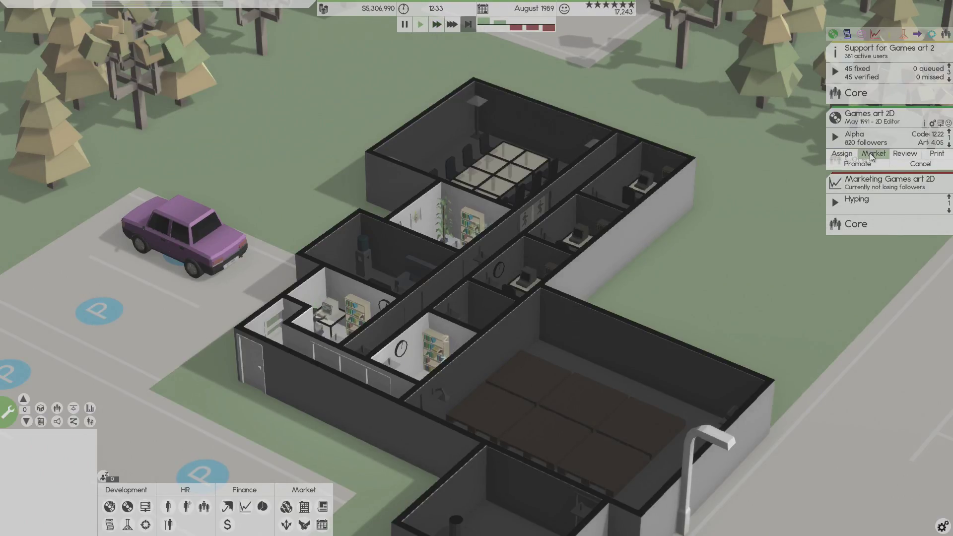
pyautogui.click(873, 155)
pyautogui.click(413, 211)
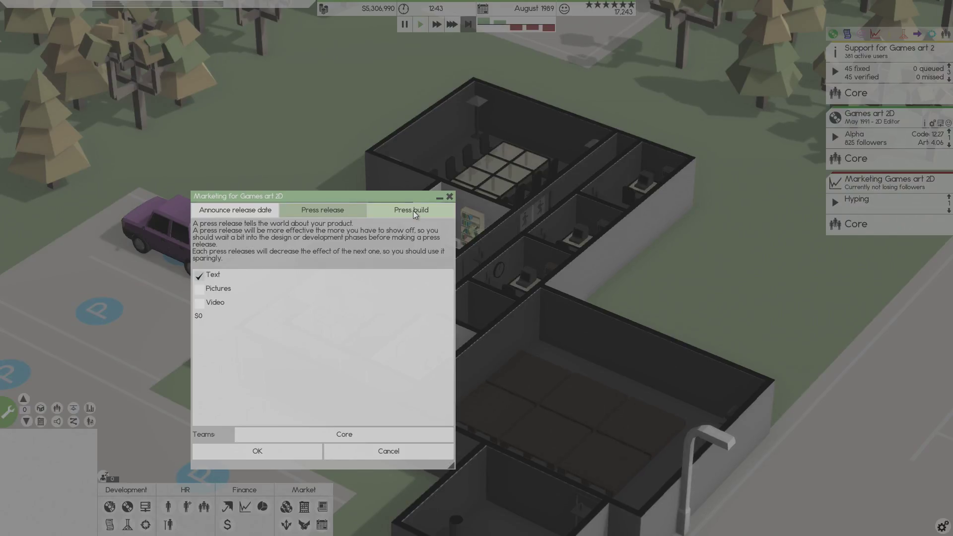
pyautogui.click(413, 211)
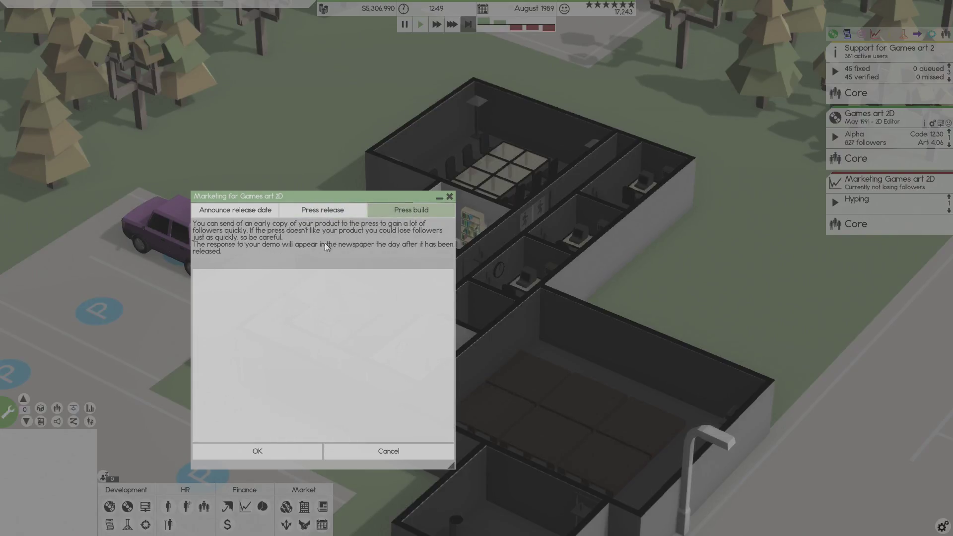
pyautogui.click(252, 455)
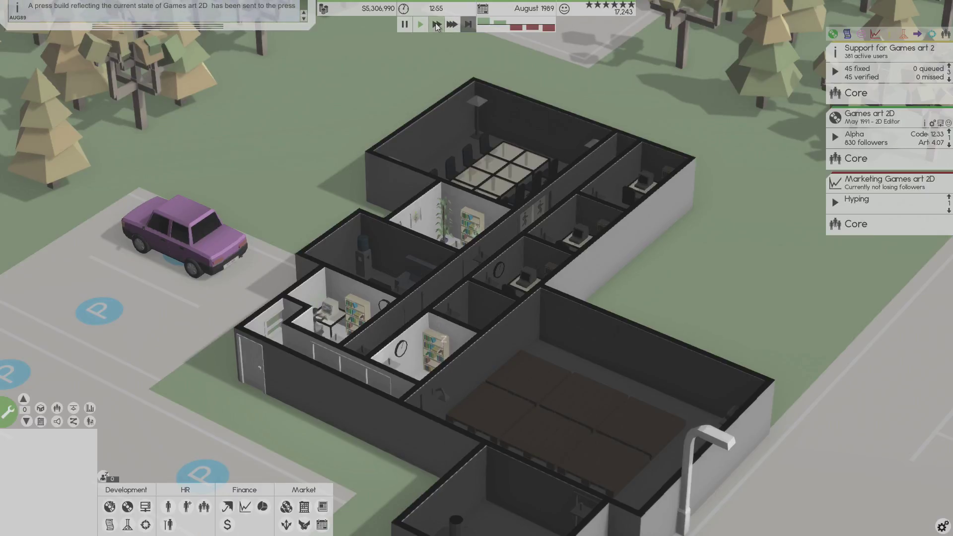
pyautogui.click(128, 506)
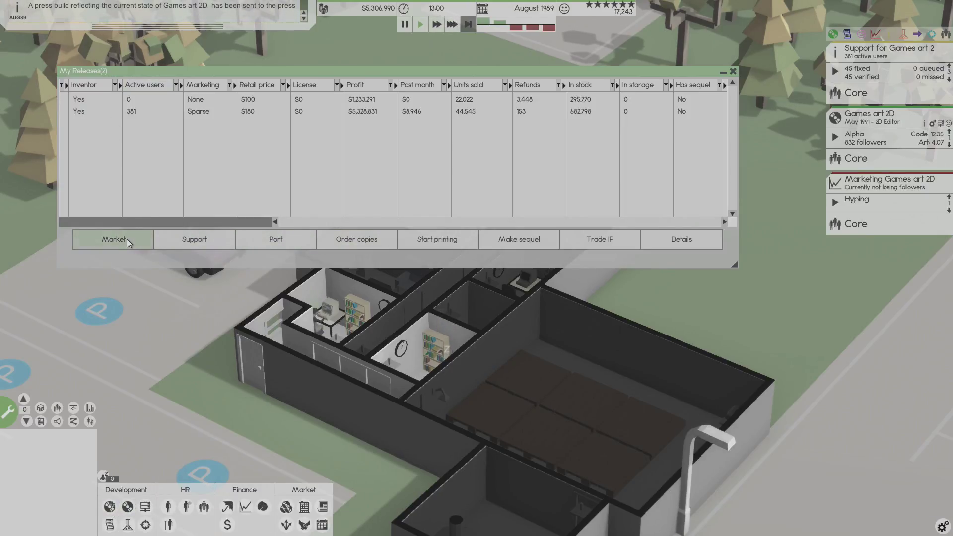
# Close Your releases and request a peer review for Games art 2D.
pyautogui.click(732, 71)
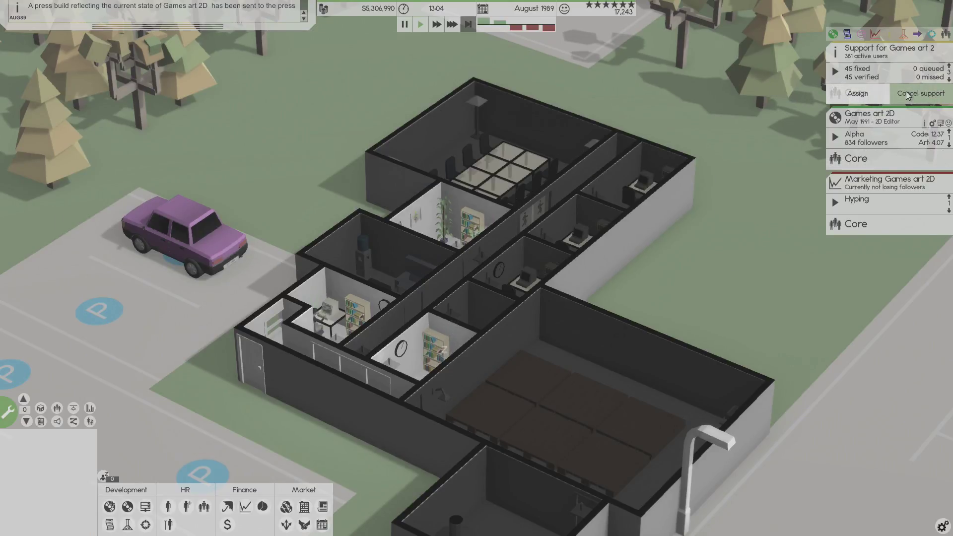
pyautogui.click(871, 157)
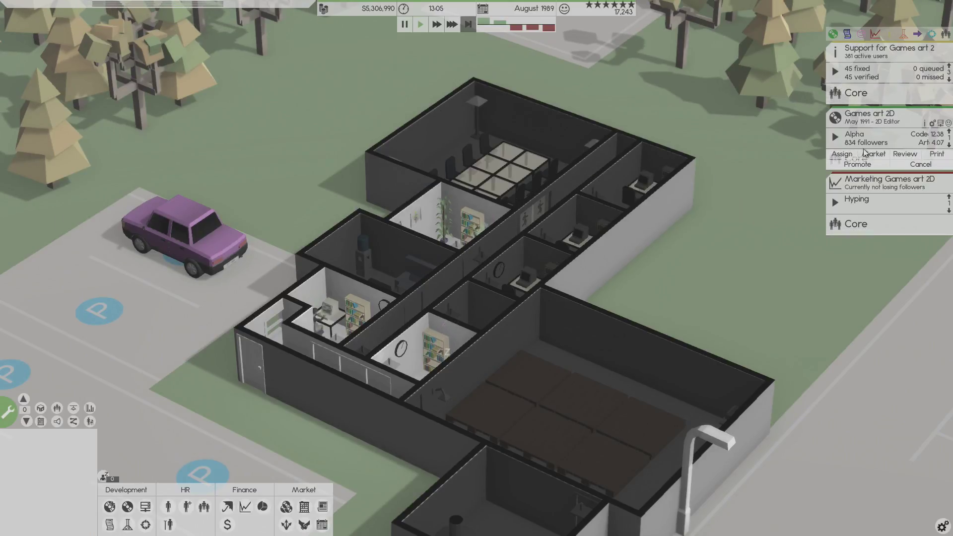
pyautogui.click(902, 154)
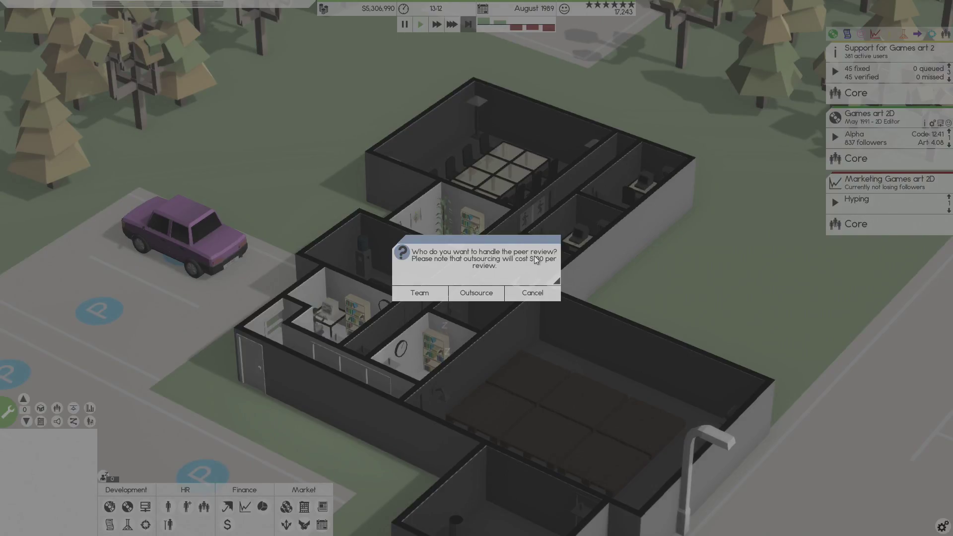
# Cancel the peer review and keep Core as the Games art 2D team.
pyautogui.click(519, 297)
pyautogui.click(857, 158)
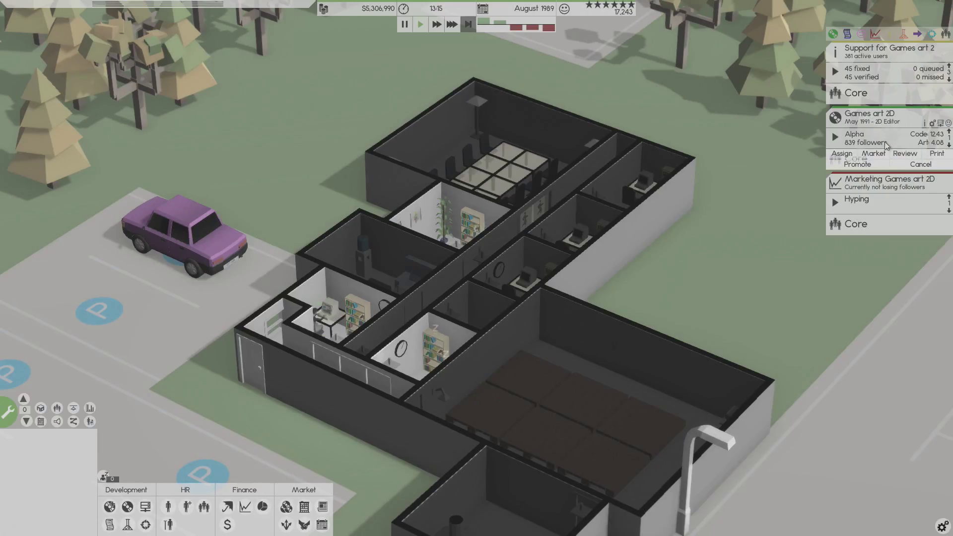
pyautogui.click(842, 153)
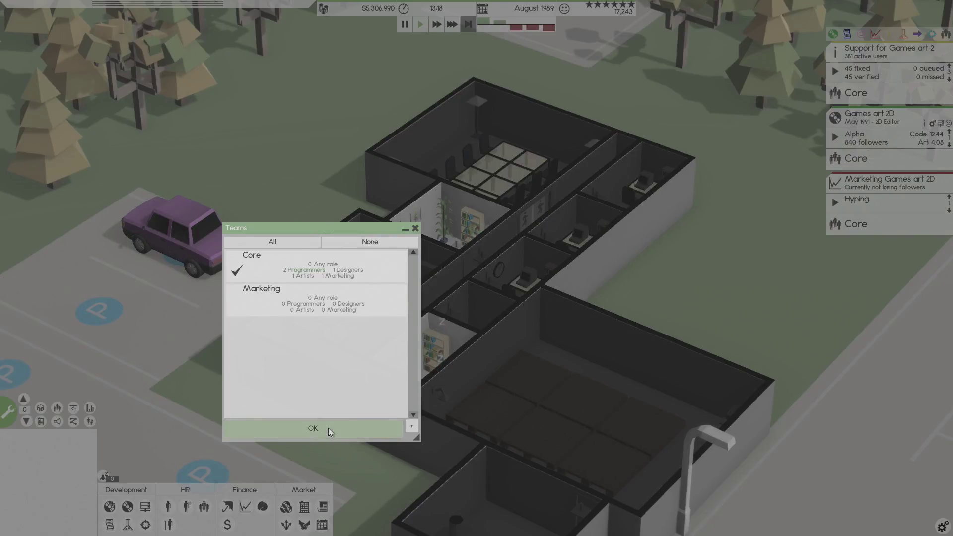
pyautogui.click(314, 429)
# Check Games art 2D's marketing options without changes and reconfirm Core.
pyautogui.click(856, 158)
pyautogui.click(875, 155)
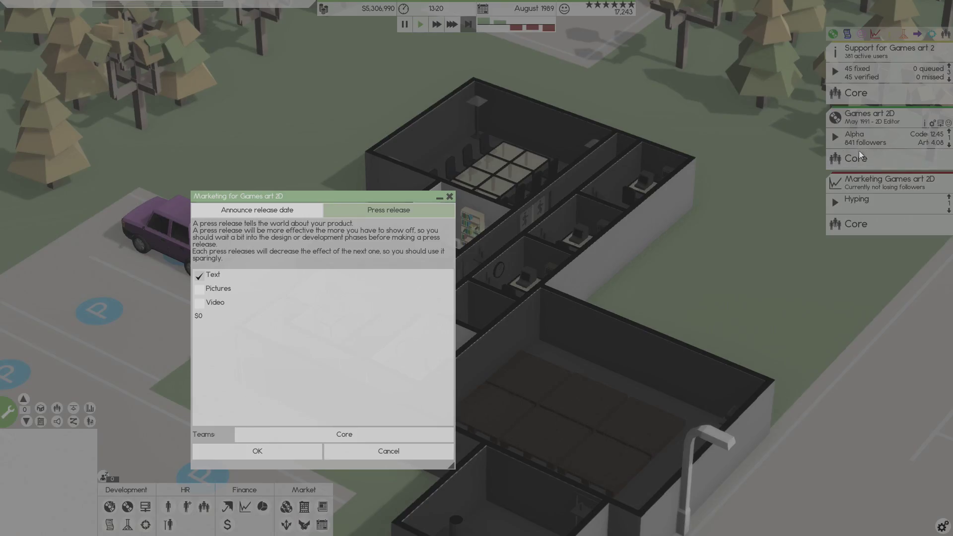
pyautogui.click(449, 198)
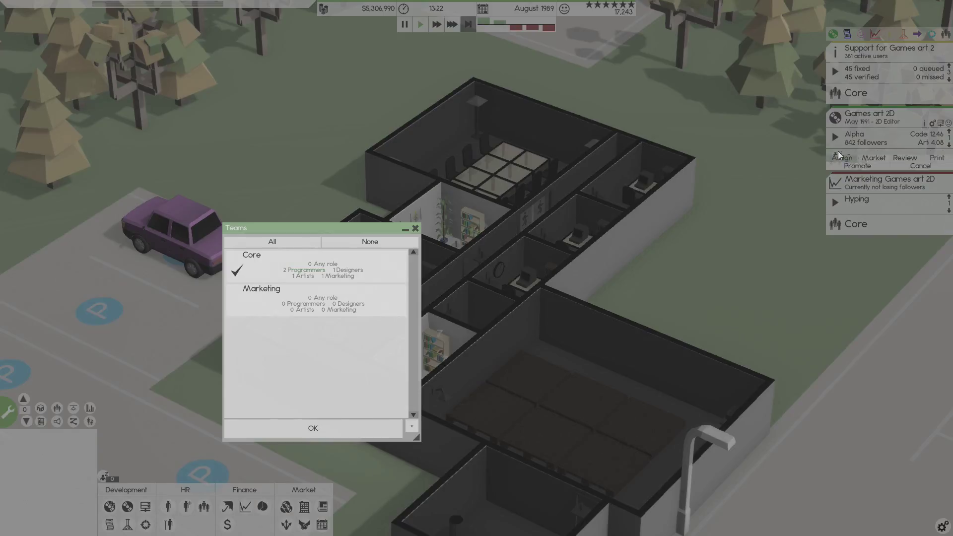
pyautogui.click(338, 431)
# Try printing Games art 2D copies and dismiss the wait-for-beta warning.
pyautogui.click(925, 142)
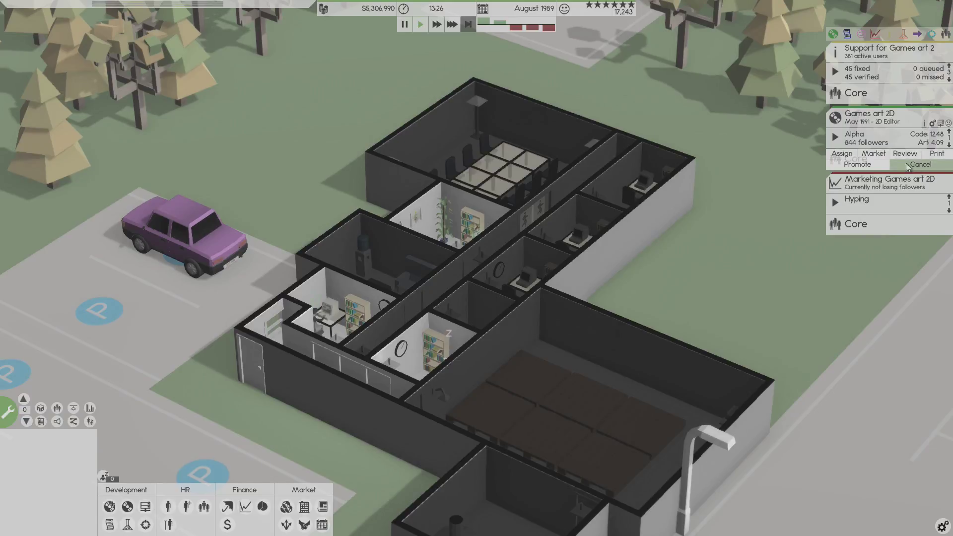
pyautogui.click(937, 154)
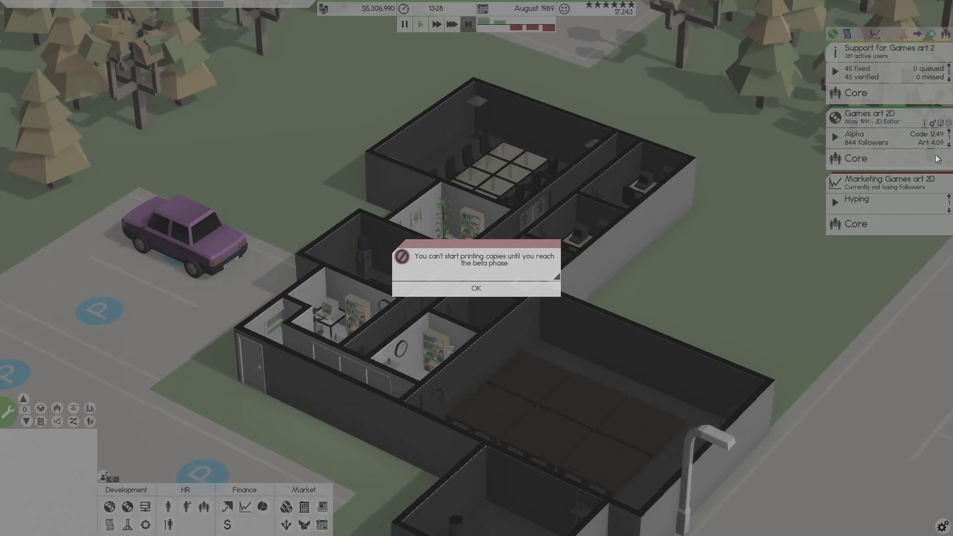
pyautogui.click(513, 288)
pyautogui.click(924, 141)
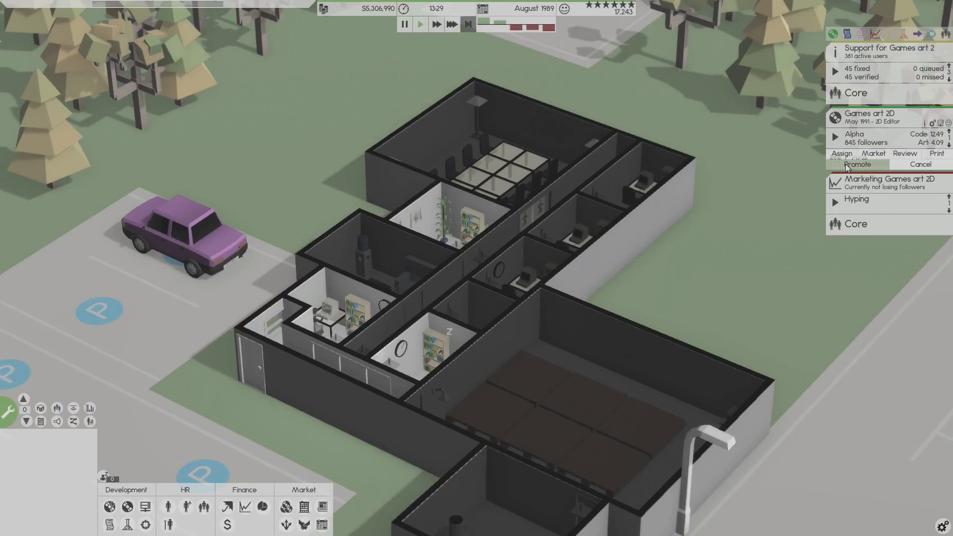
pyautogui.click(943, 124)
# Use Server 1 for Games art 2D and browse its project details.
pyautogui.click(296, 289)
pyautogui.click(943, 124)
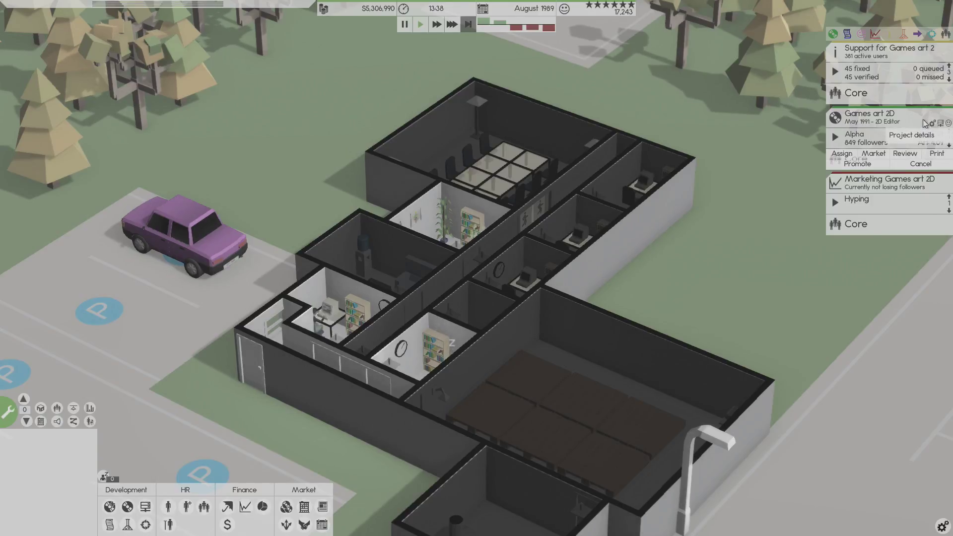
pyautogui.click(912, 134)
pyautogui.scroll(-3, 225, 204)
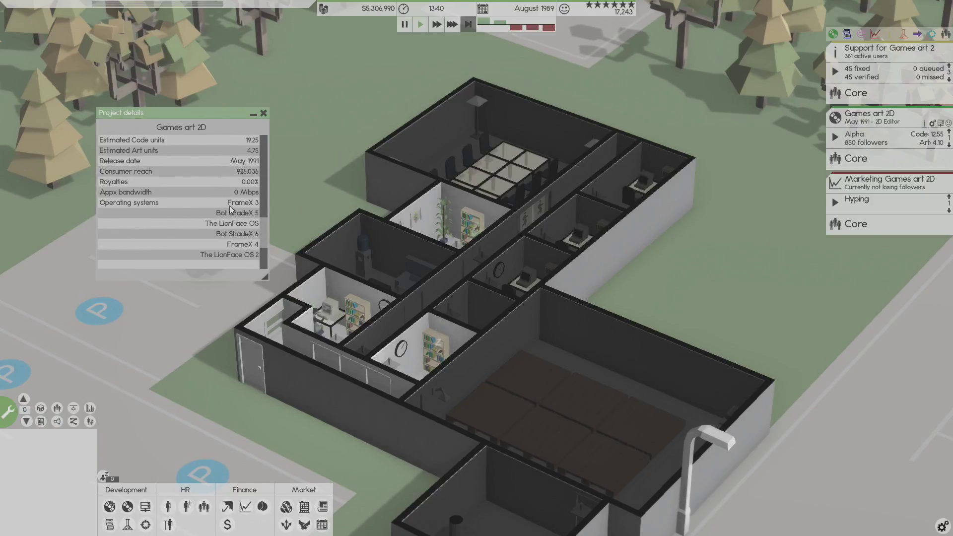
pyautogui.scroll(3, 244, 158)
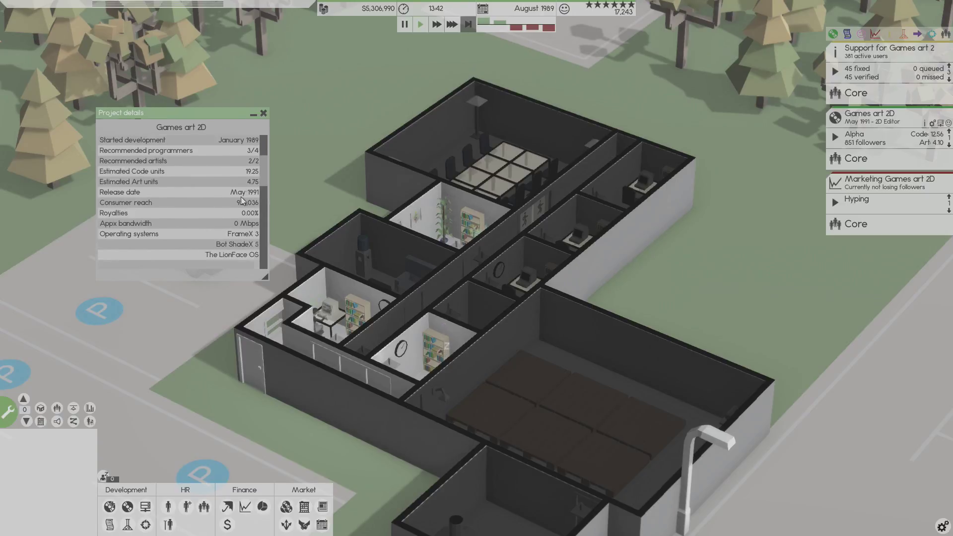
pyautogui.scroll(-2, 245, 179)
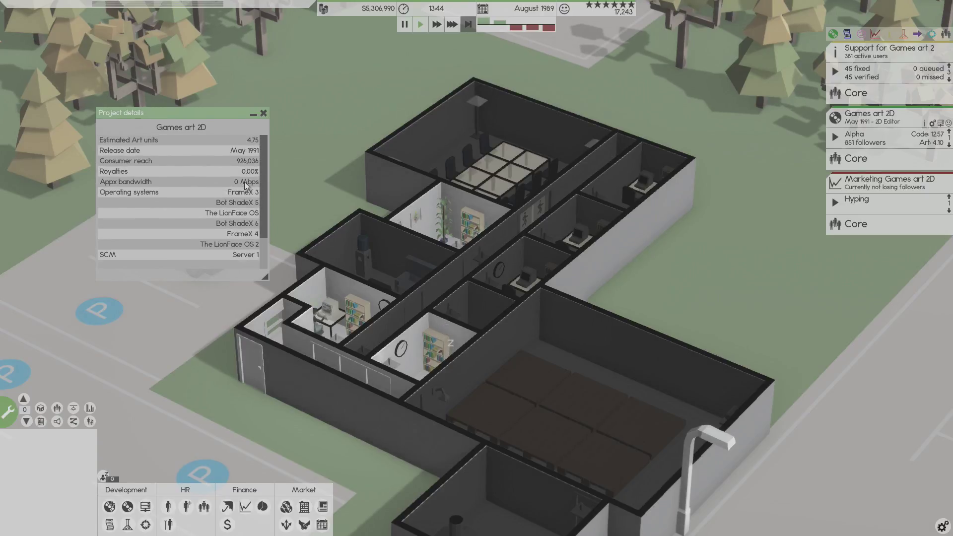
pyautogui.scroll(-2, 245, 194)
pyautogui.scroll(-1, 245, 201)
pyautogui.scroll(1, 245, 203)
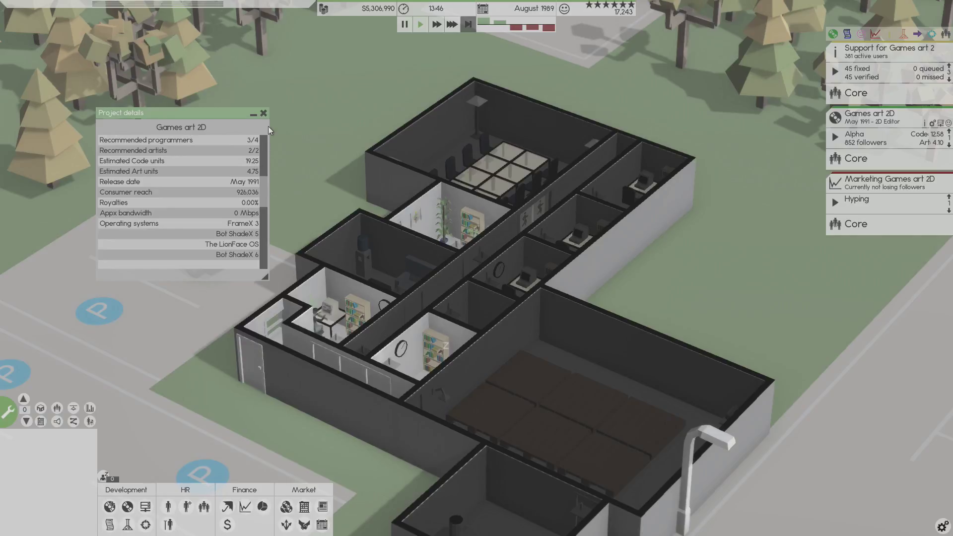
pyautogui.click(262, 115)
# Select and deselect a room, then run the game at fastest speed.
pyautogui.click(647, 217)
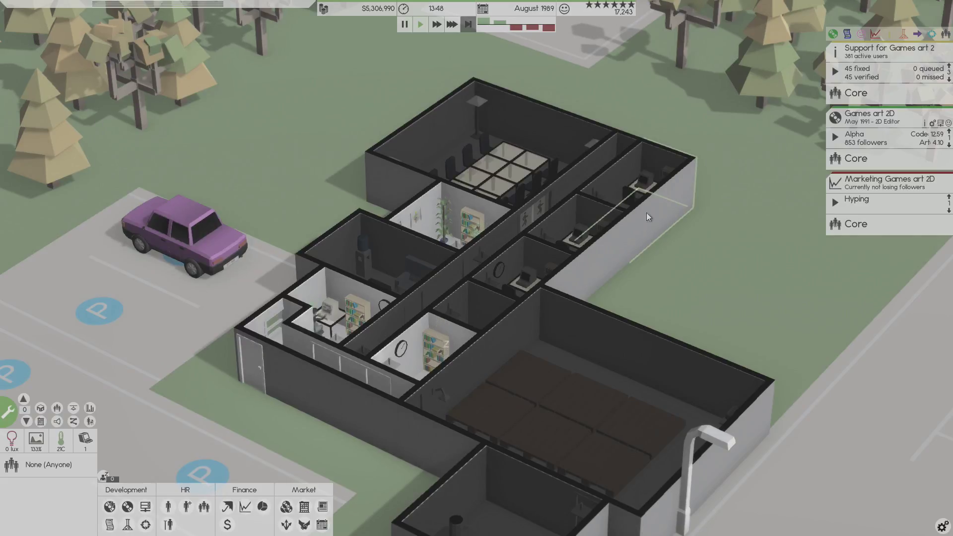
pyautogui.click(671, 105)
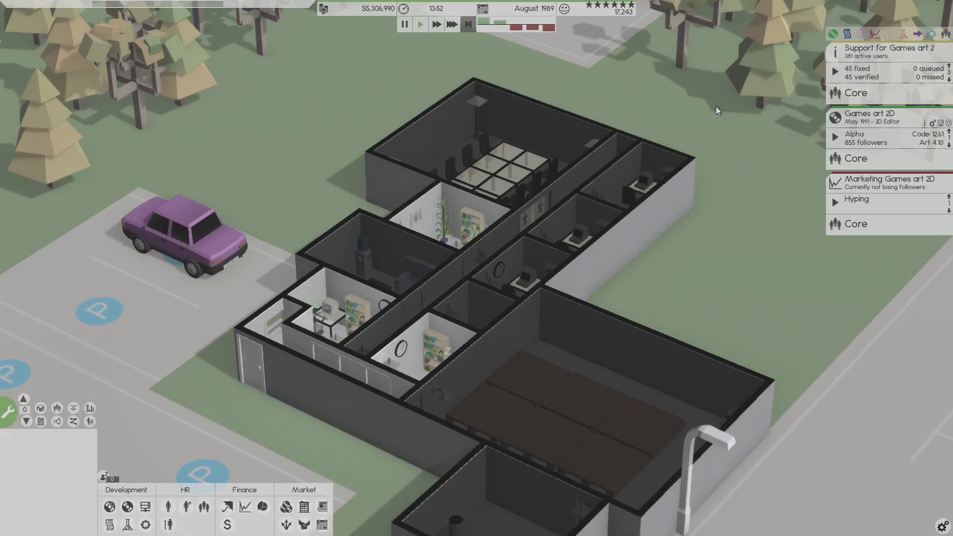
pyautogui.click(452, 26)
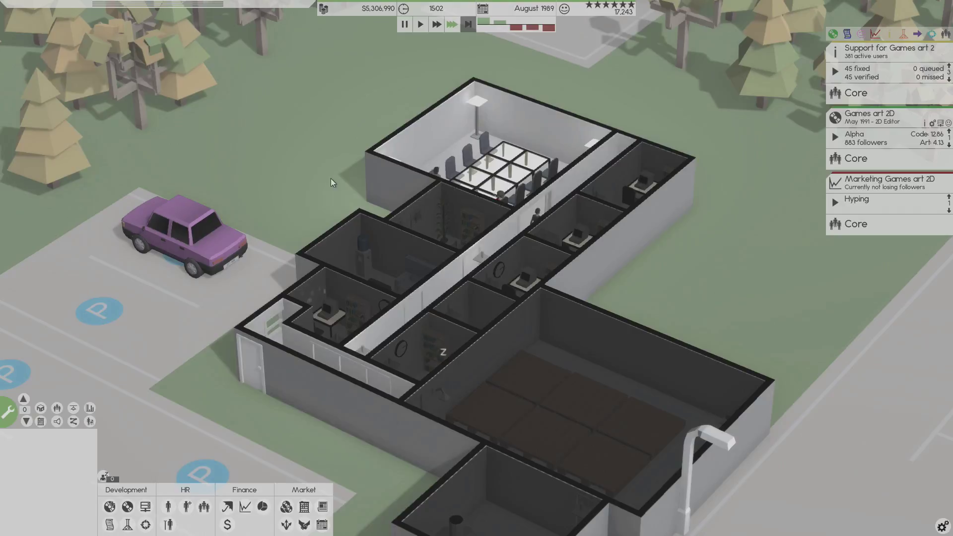
pyautogui.scroll(1, 326, 174)
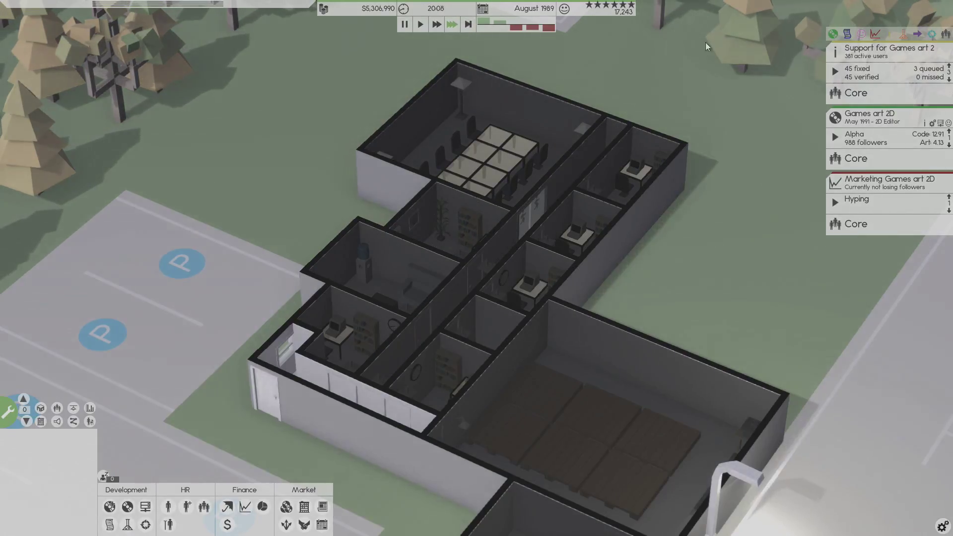
# Toggle the Marketing task filter and confirm Core for the Hyping campaign.
pyautogui.click(873, 37)
pyautogui.moveTo(859, 199)
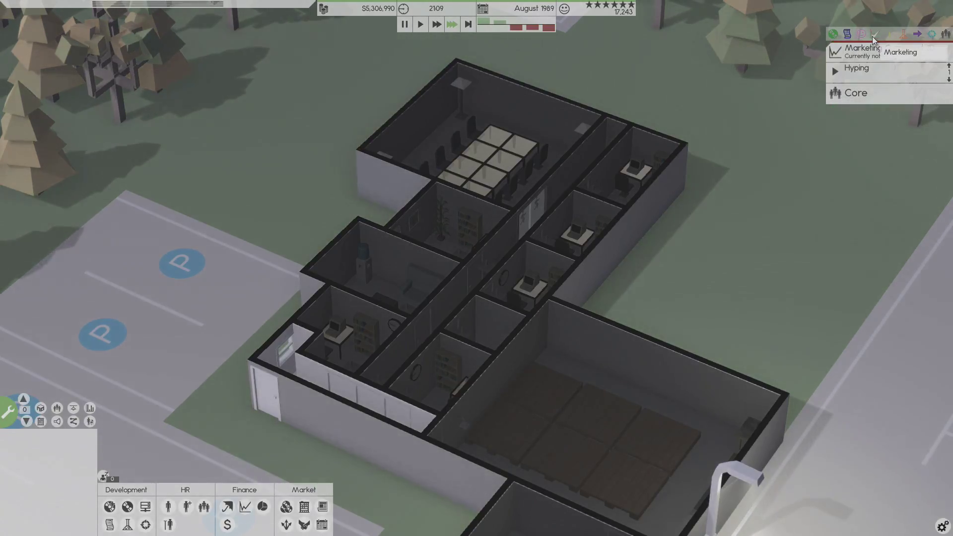
pyautogui.click(872, 35)
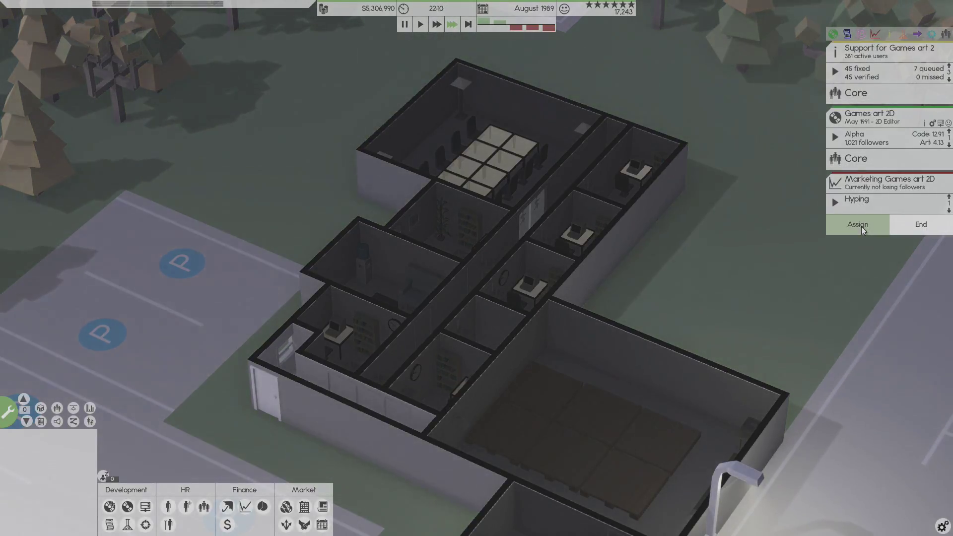
pyautogui.click(861, 227)
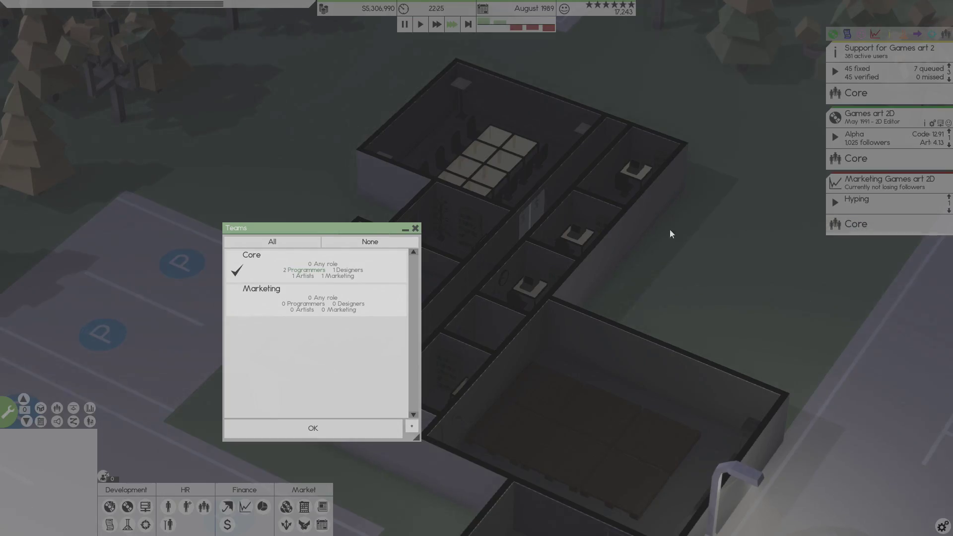
pyautogui.click(297, 432)
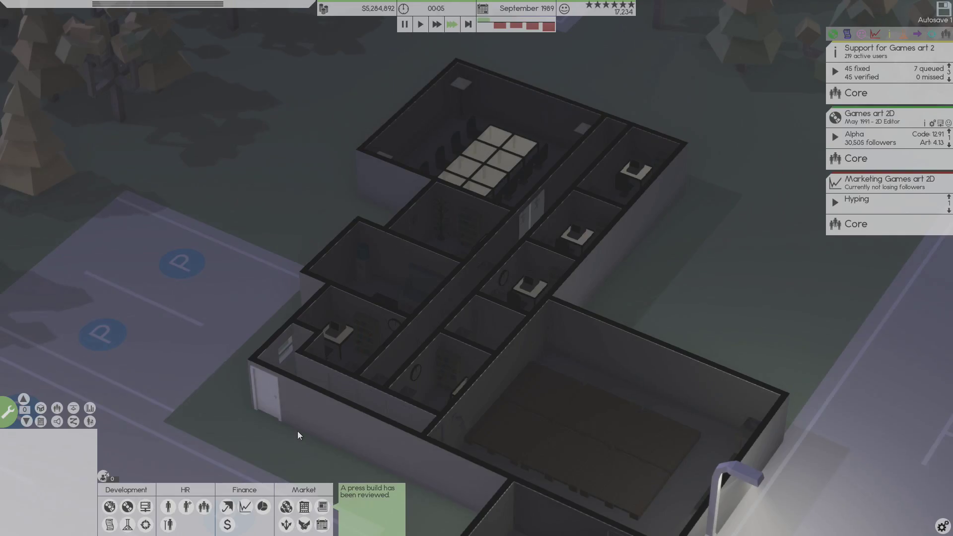
pyautogui.click(840, 155)
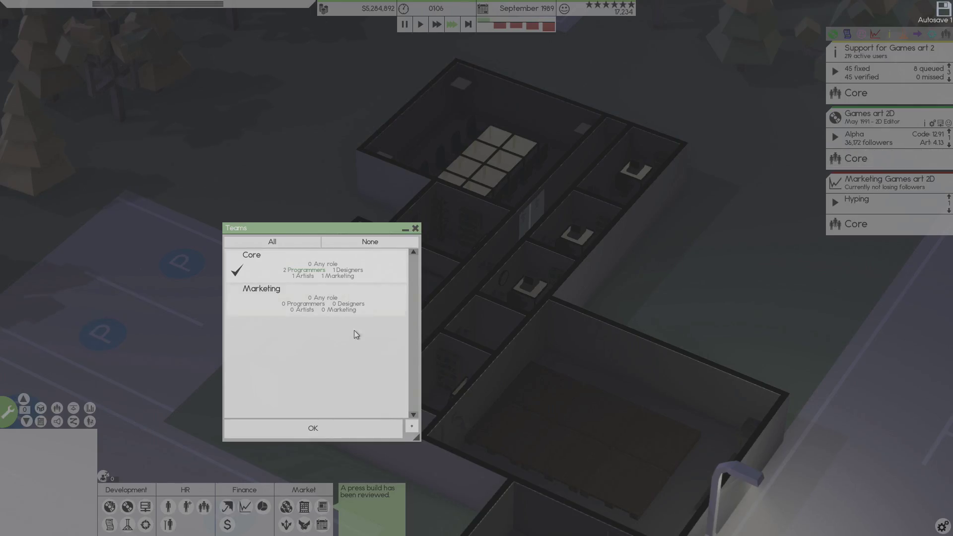
pyautogui.click(312, 428)
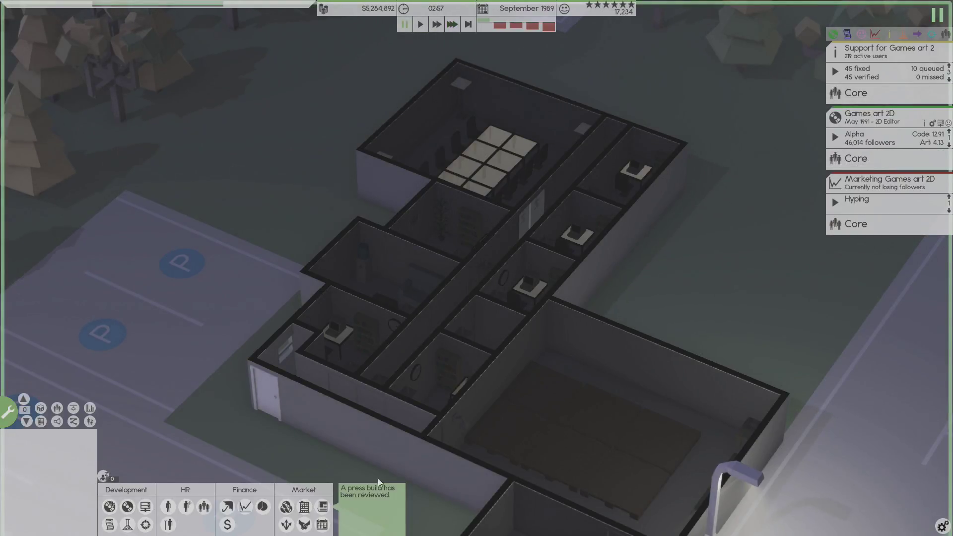
pyautogui.click(322, 509)
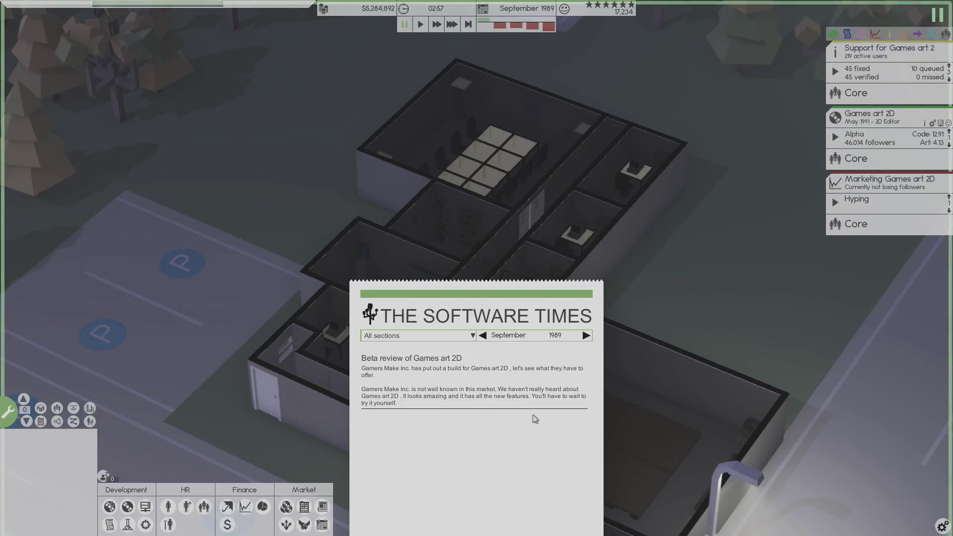
pyautogui.click(719, 290)
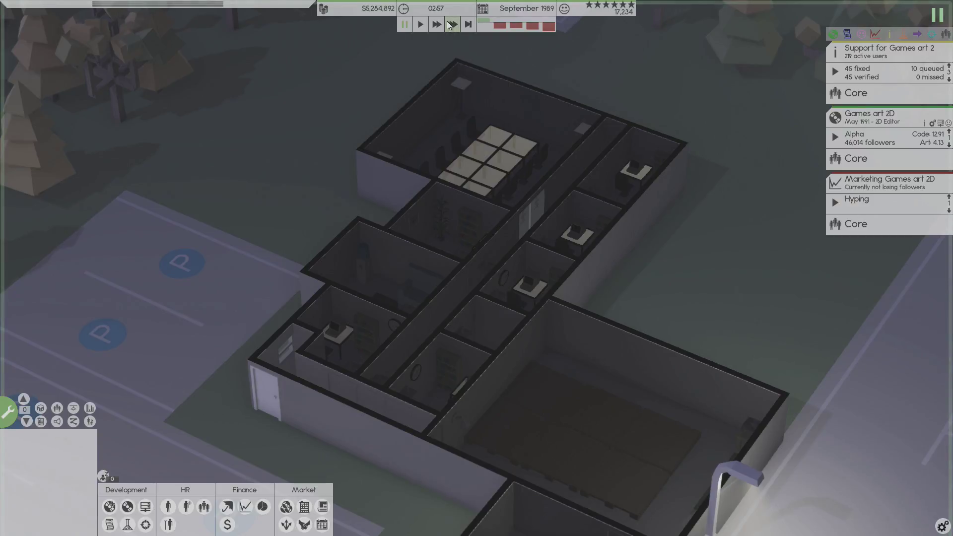
pyautogui.click(452, 25)
pyautogui.click(899, 138)
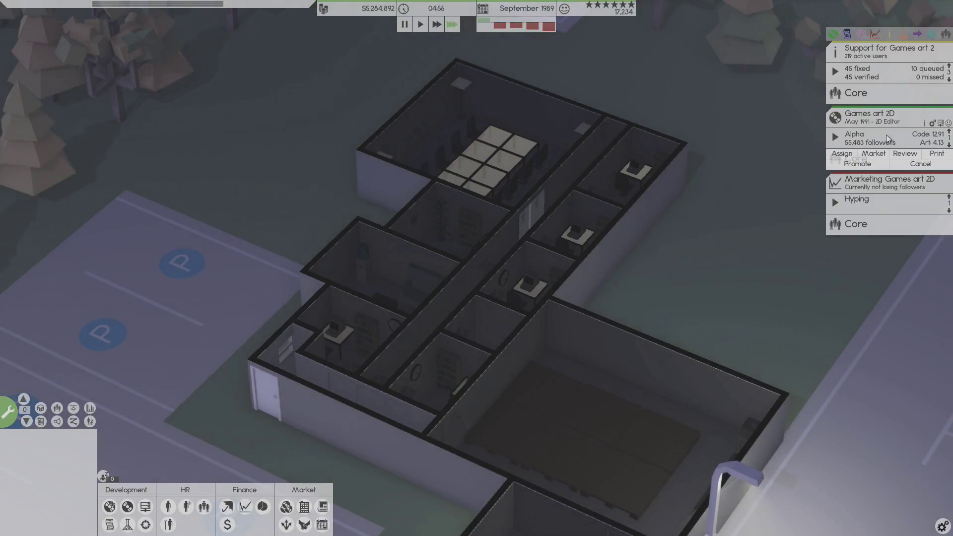
pyautogui.click(902, 200)
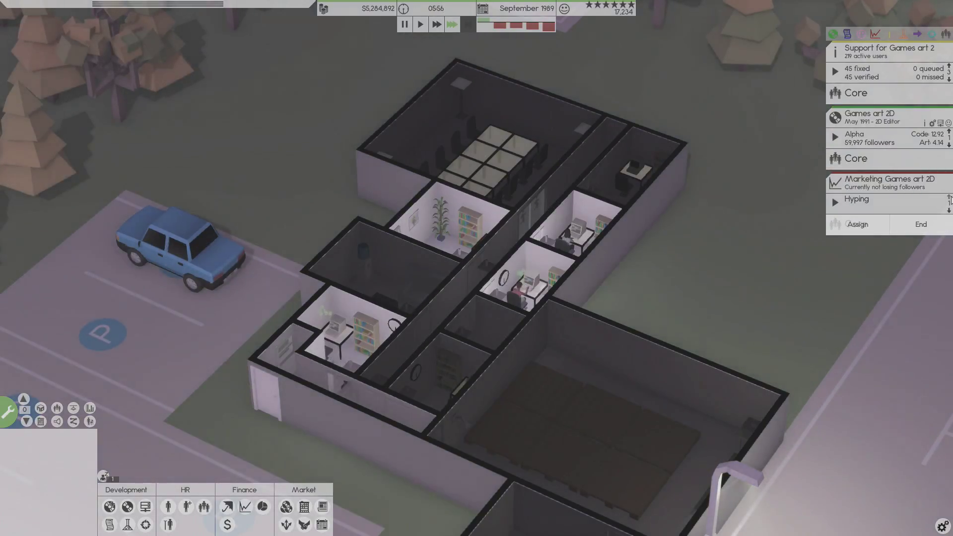
pyautogui.click(779, 248)
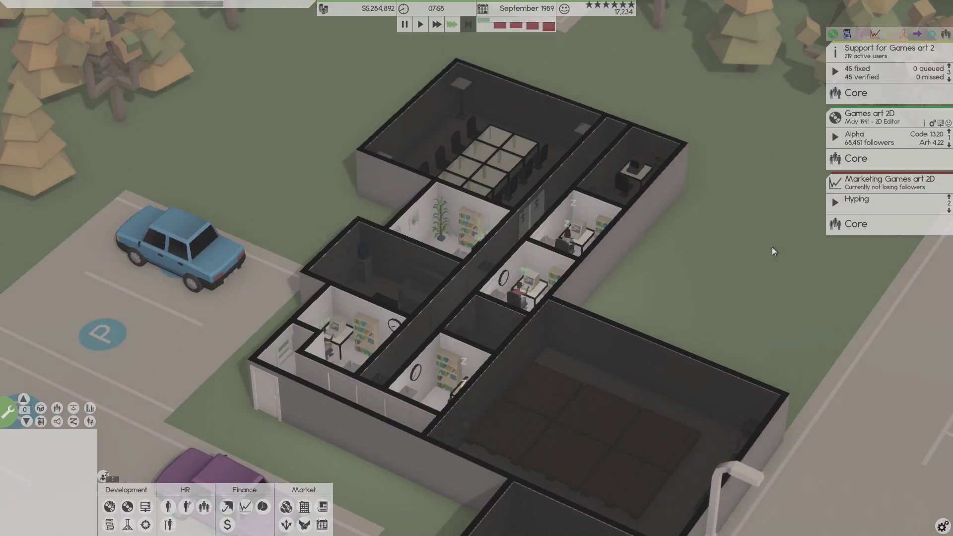
pyautogui.moveTo(724, 253); pyautogui.dragTo(804, 262)
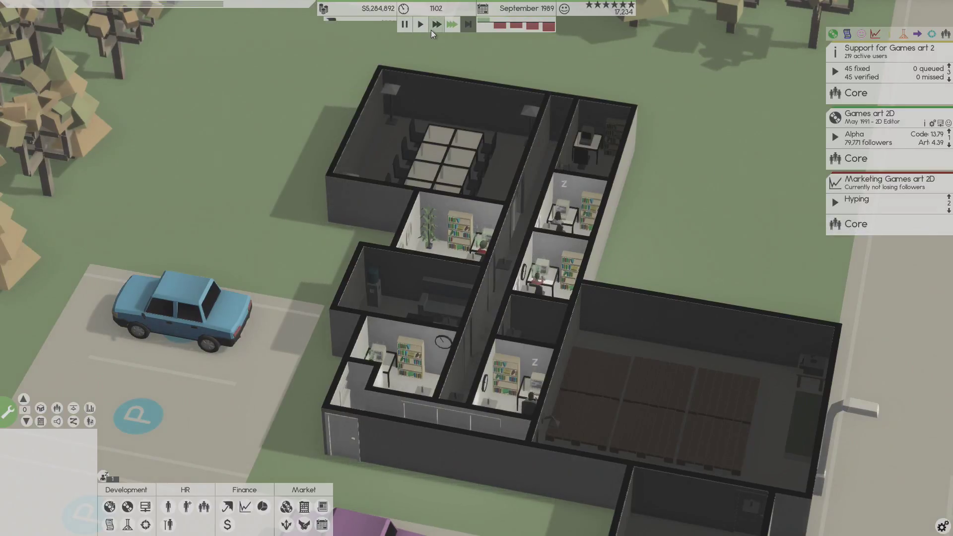
# Launch a Games art 2D press release with text, pictures and video, then run at fastest speed.
pyautogui.click(885, 137)
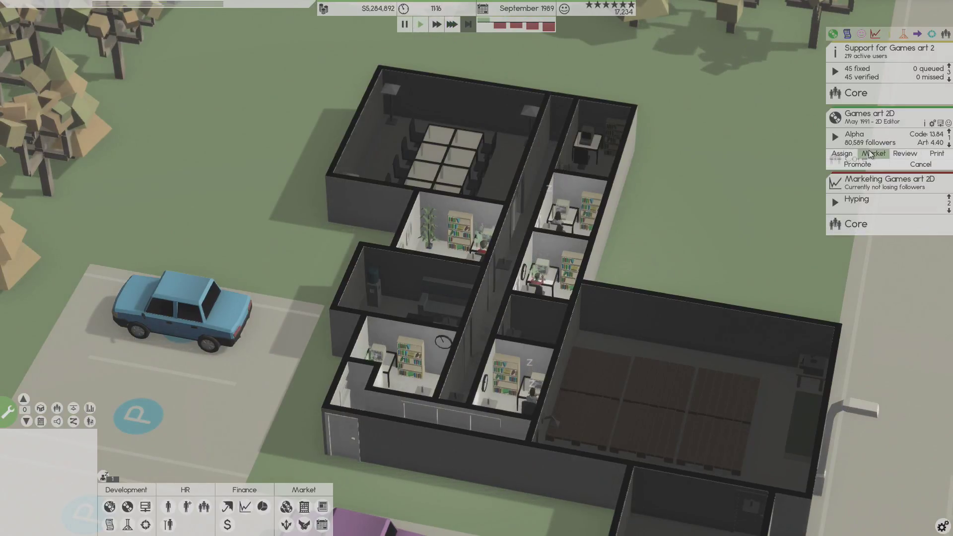
pyautogui.click(872, 154)
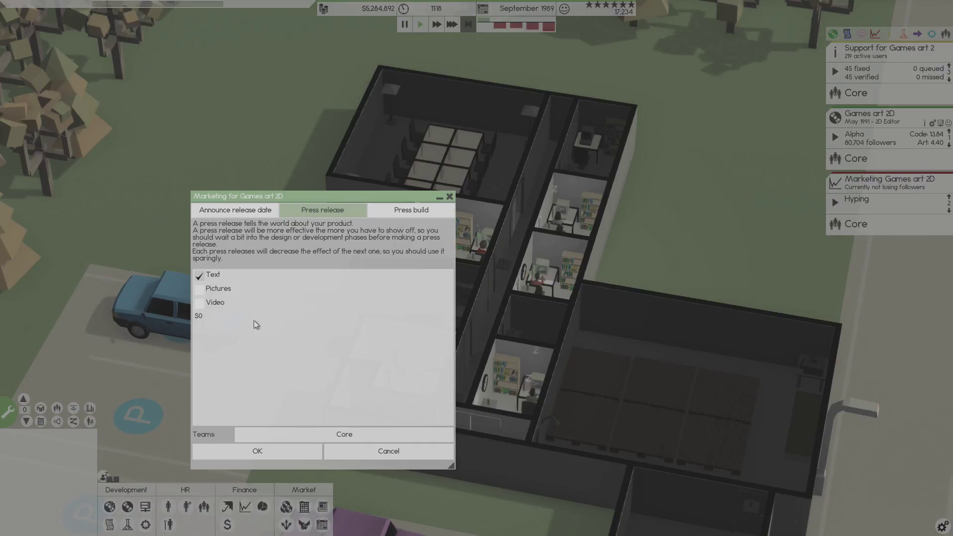
pyautogui.click(380, 212)
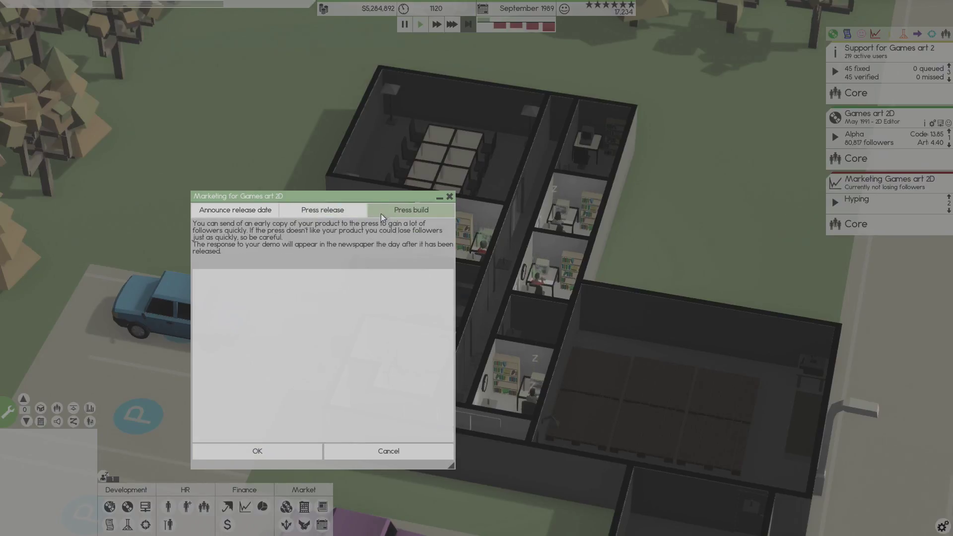
pyautogui.click(322, 212)
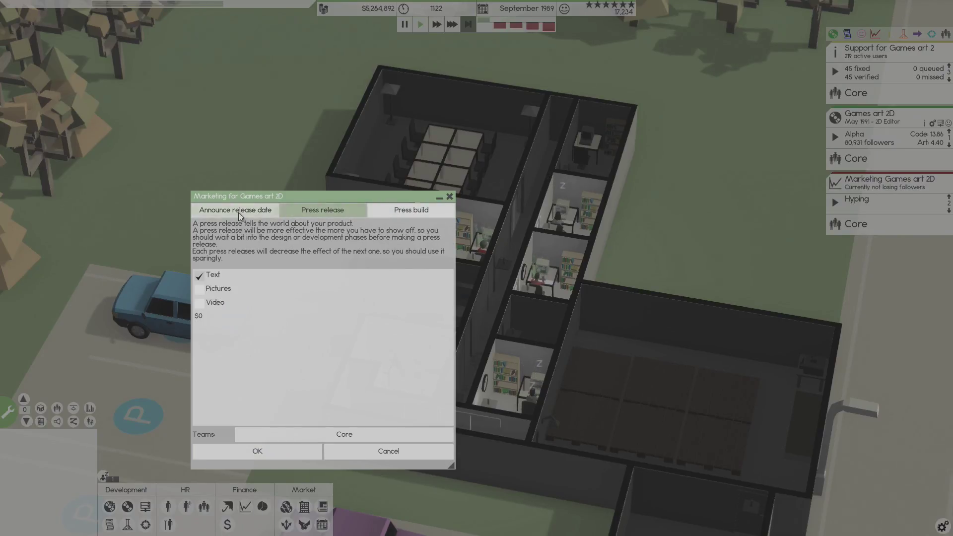
pyautogui.click(238, 213)
pyautogui.click(321, 211)
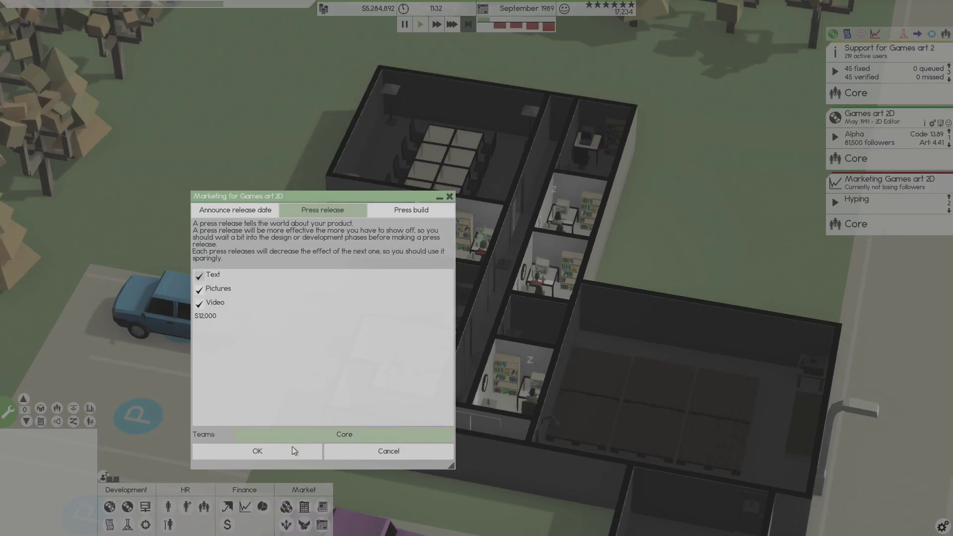
pyautogui.click(257, 451)
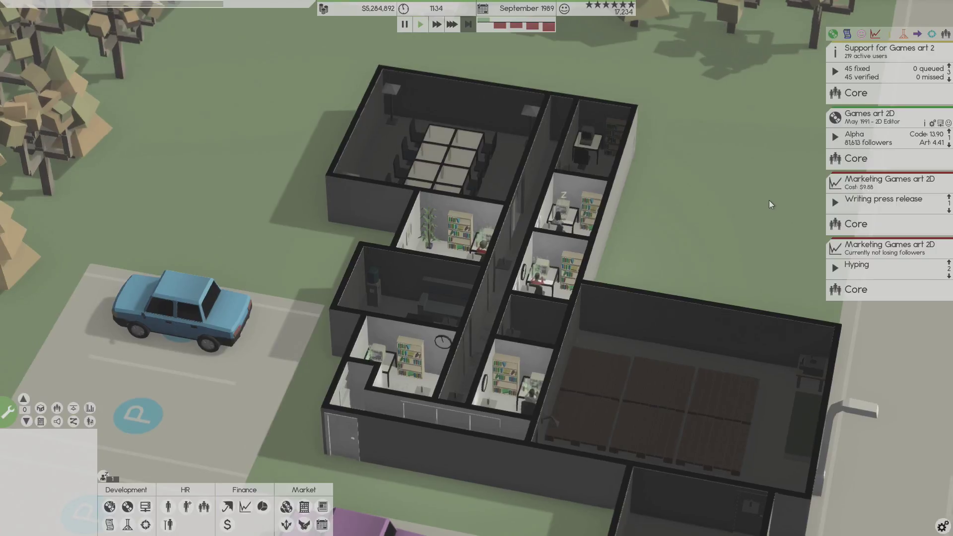
pyautogui.moveTo(769, 200); pyautogui.dragTo(685, 195)
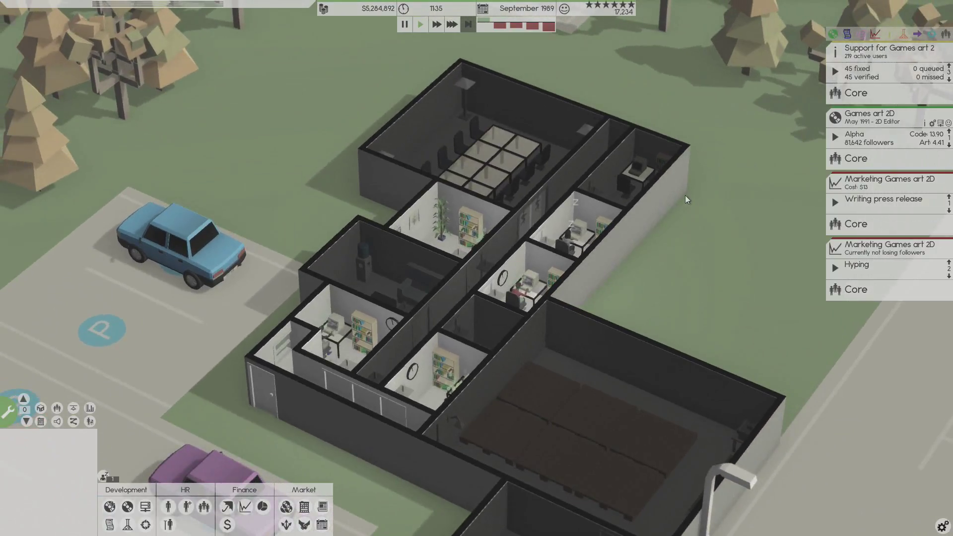
pyautogui.click(451, 25)
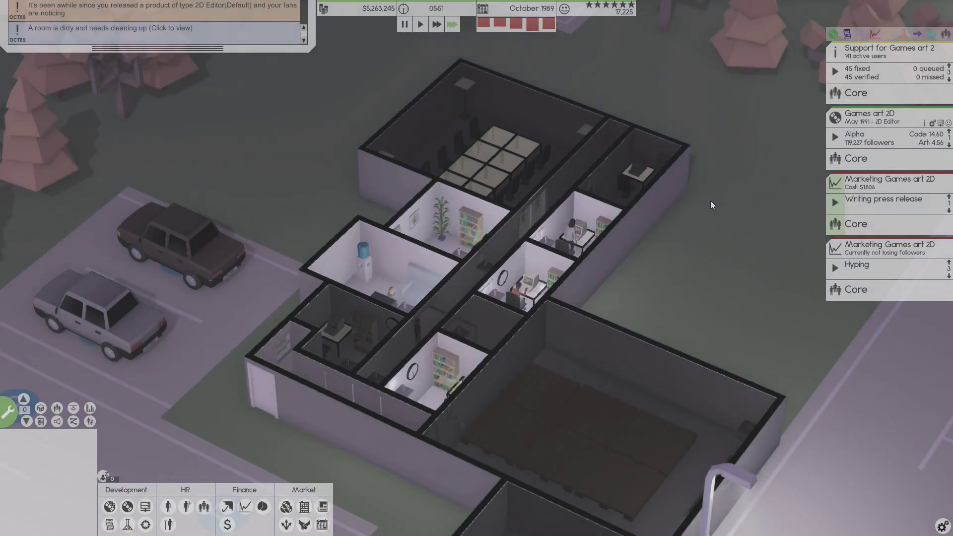
# Pause the game and call temporary maintenance and cleaning staff from Manage staff.
pyautogui.press('space')
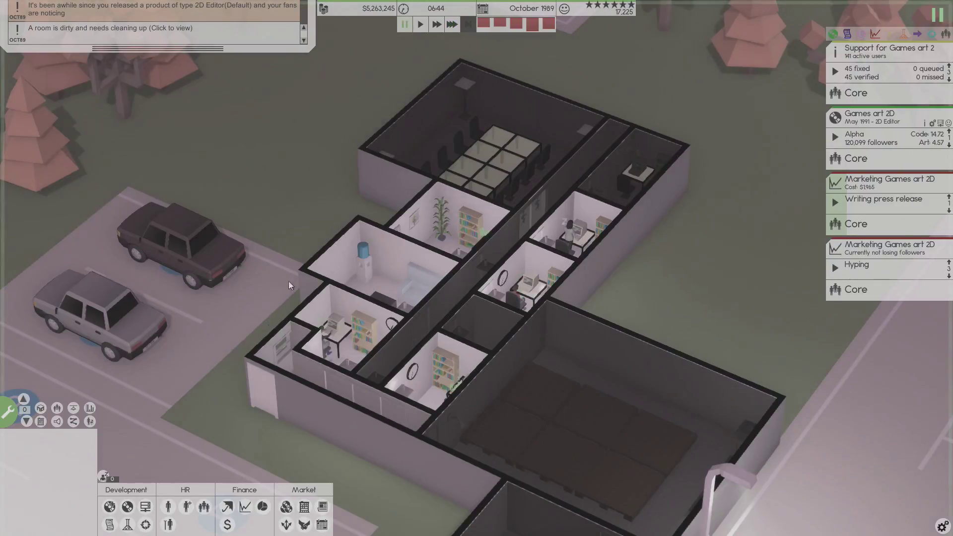
pyautogui.click(168, 507)
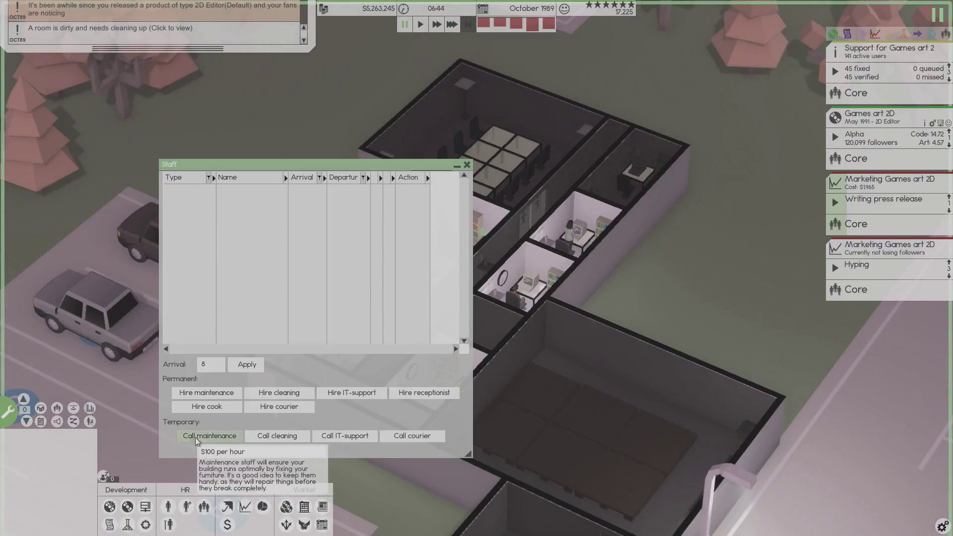
pyautogui.click(210, 436)
pyautogui.click(277, 435)
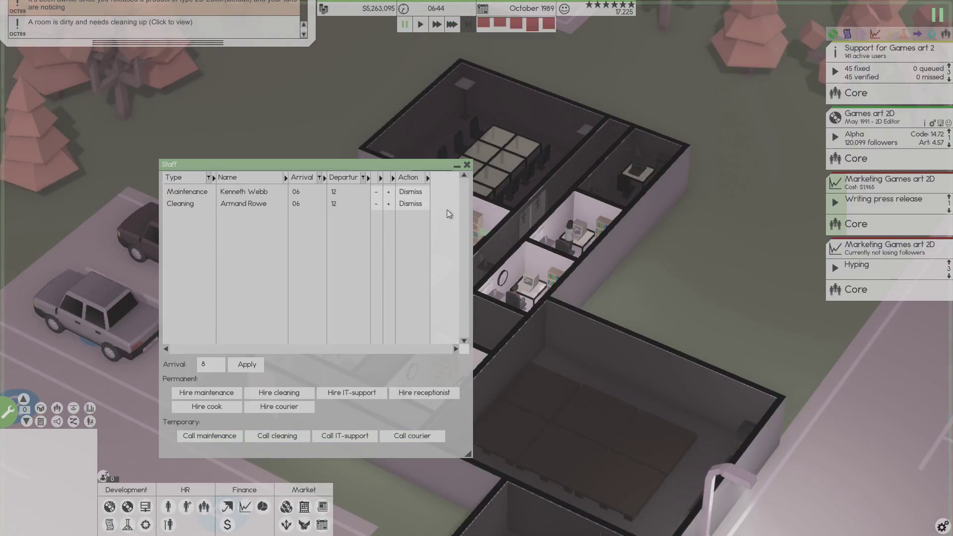
pyautogui.click(466, 164)
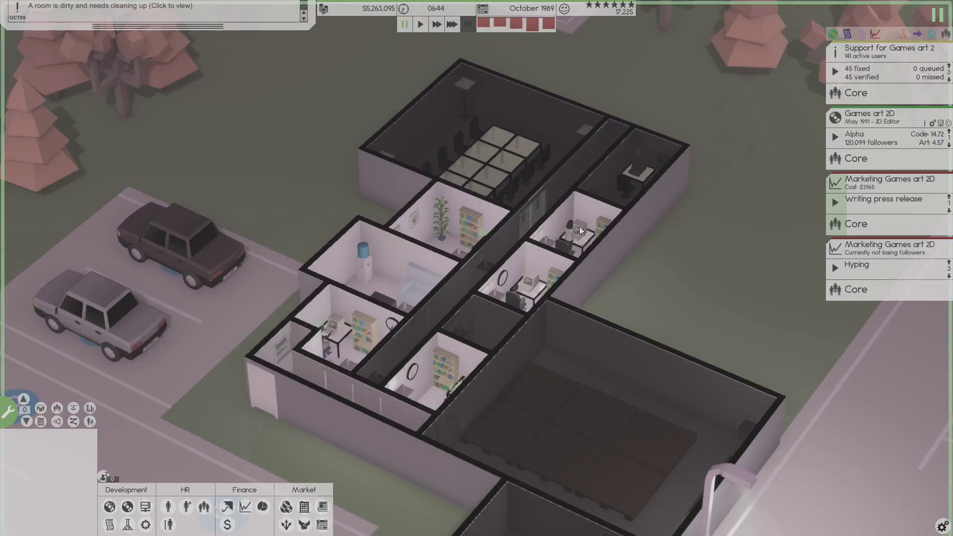
pyautogui.click(168, 525)
pyautogui.click(469, 164)
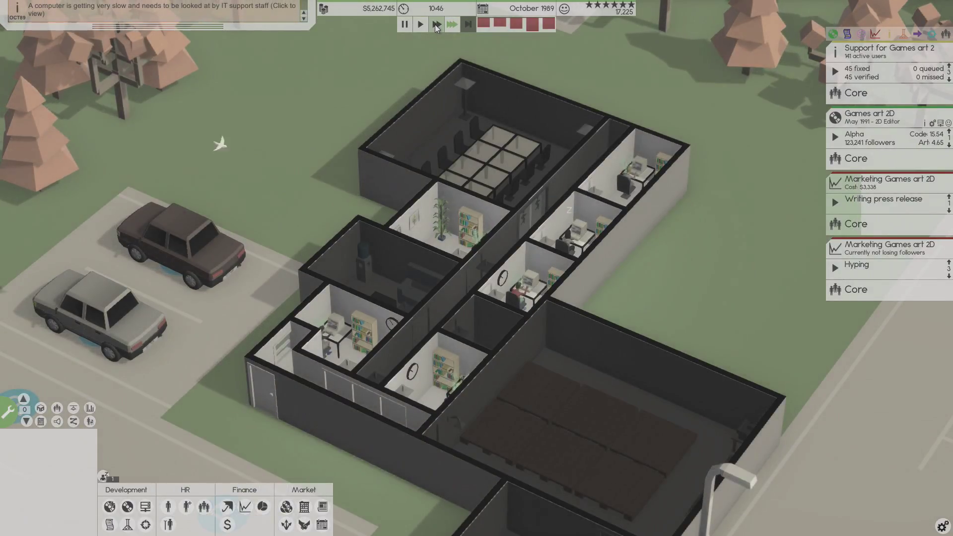
pyautogui.click(240, 14)
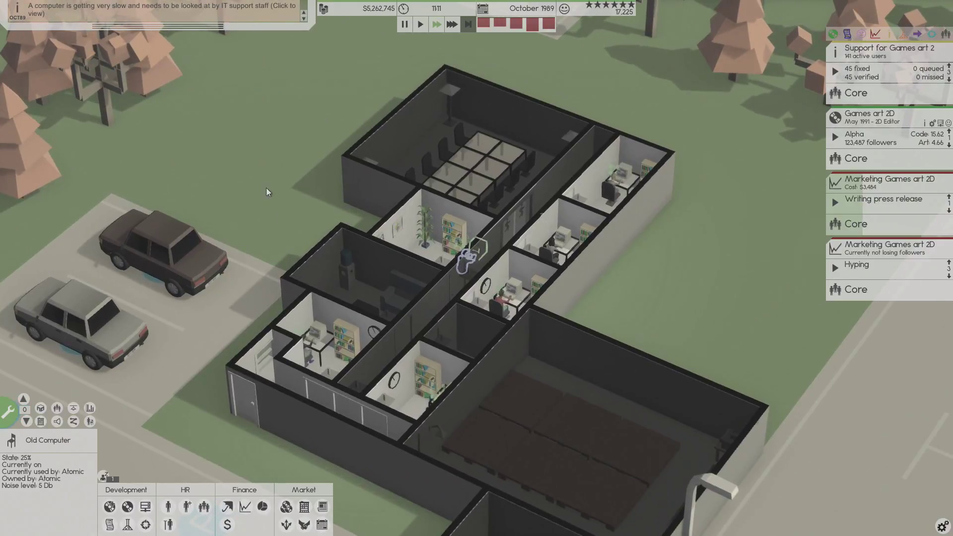
pyautogui.click(265, 187)
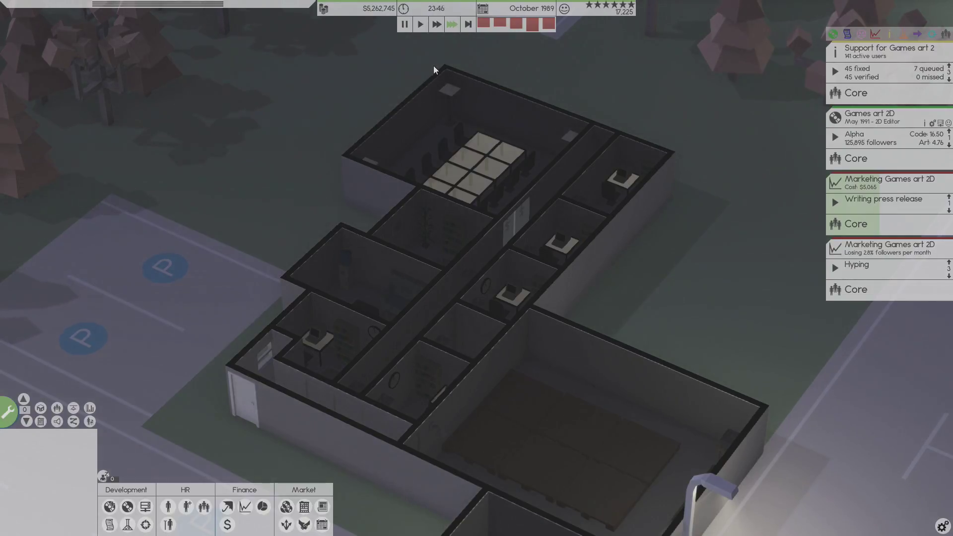
pyautogui.click(501, 28)
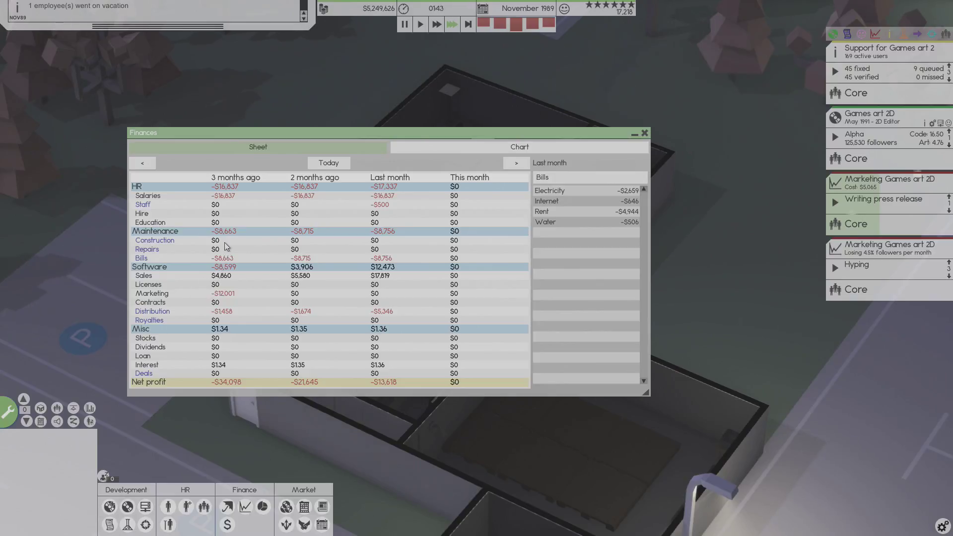
pyautogui.click(645, 133)
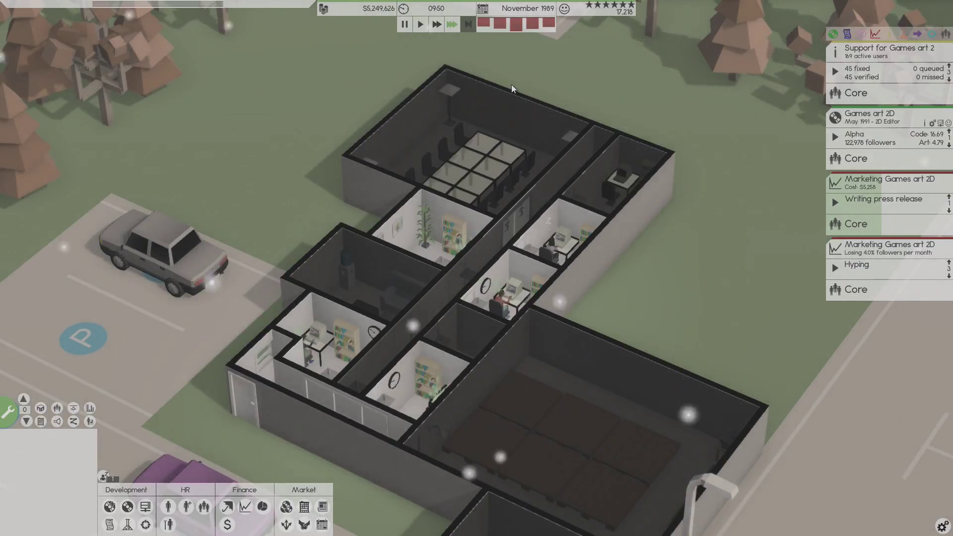
pyautogui.moveTo(886, 134)
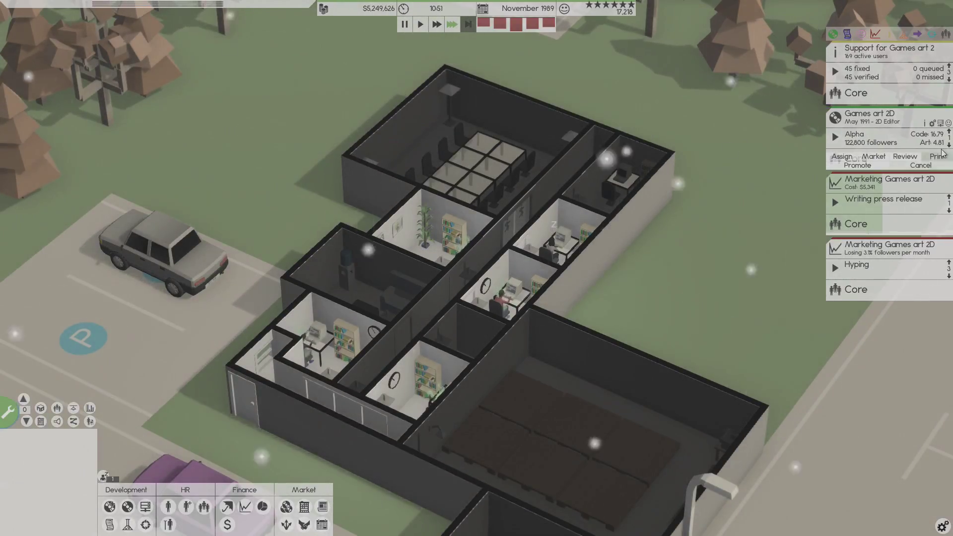
# Check Games art 2D's project details, then set the medium fast speed.
pyautogui.click(929, 123)
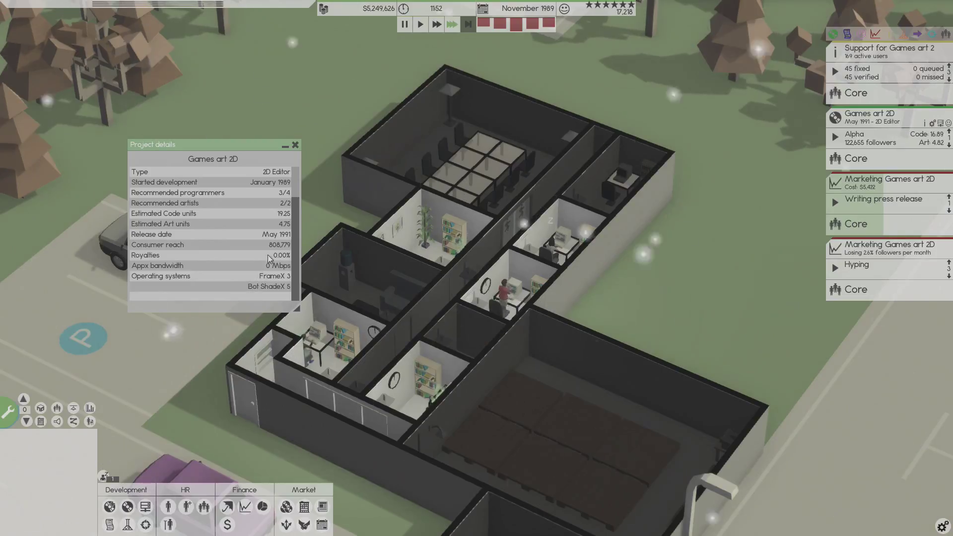
pyautogui.click(294, 145)
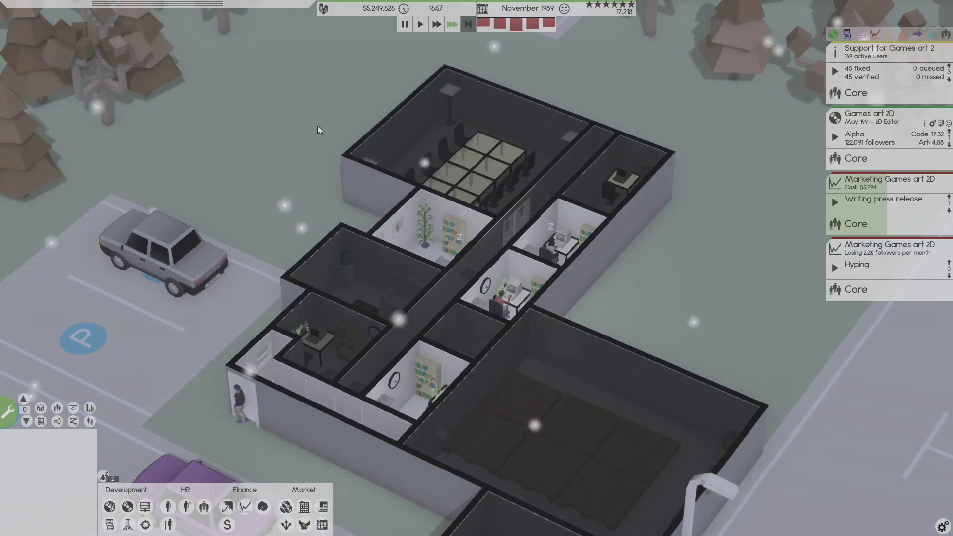
pyautogui.click(437, 24)
# From the Manage staff list, call IT support, cleaning and maintenance temps.
pyautogui.click(168, 524)
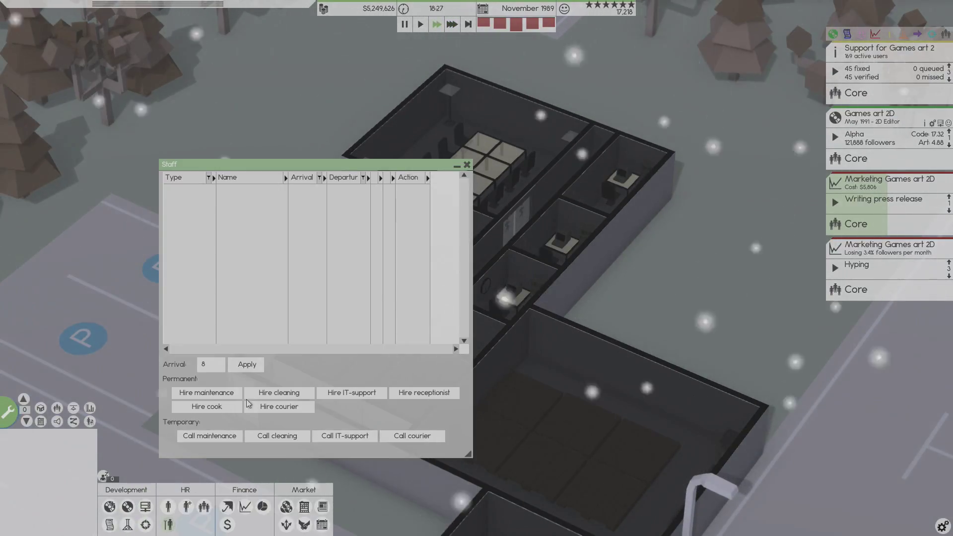
pyautogui.click(348, 435)
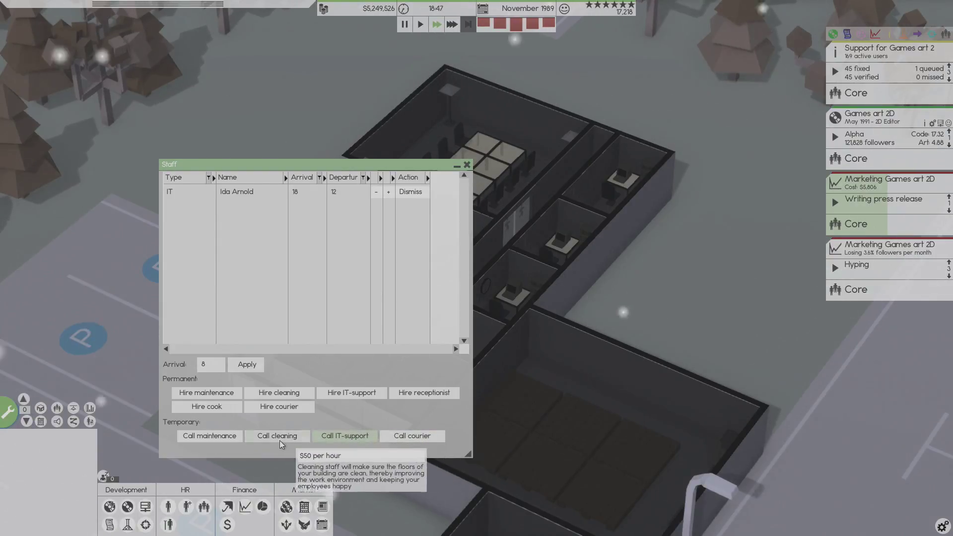
pyautogui.click(277, 436)
pyautogui.click(209, 436)
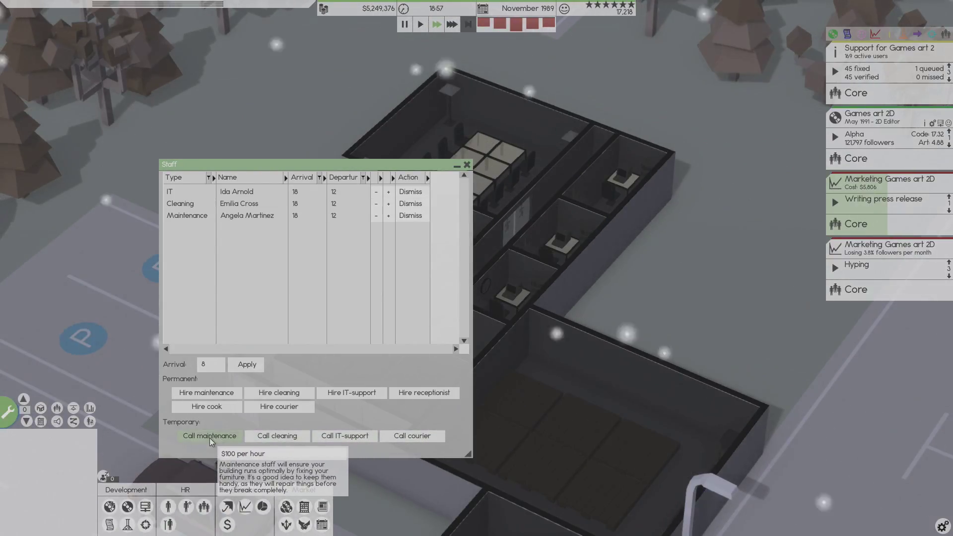
pyautogui.click(466, 165)
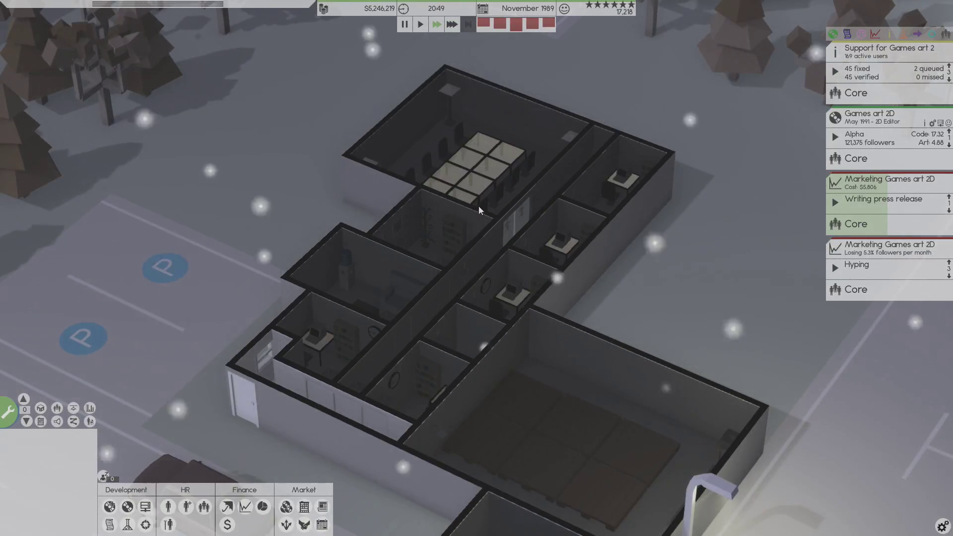
pyautogui.scroll(5, 479, 206)
# Pan across the building and set the game to fastest speed.
pyautogui.moveTo(485, 206); pyautogui.dragTo(578, 221)
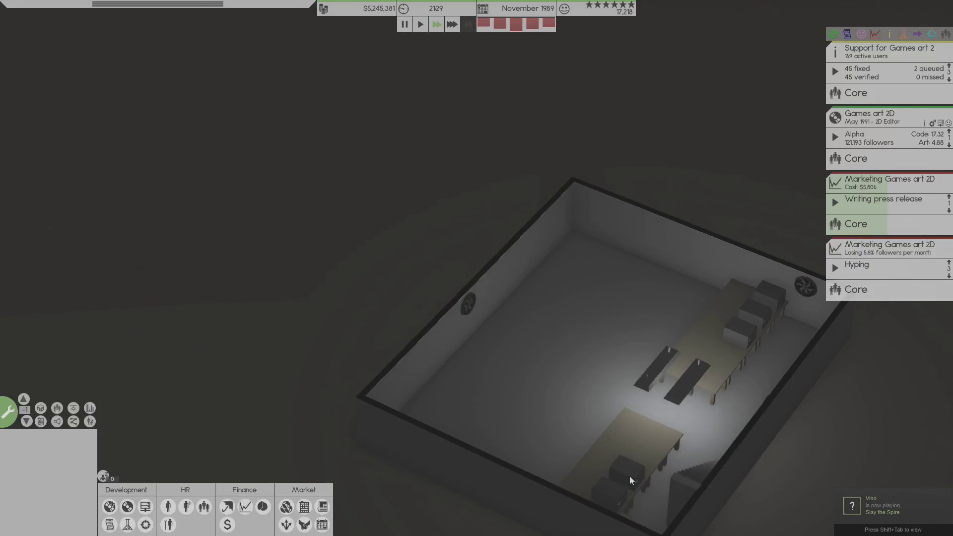
pyautogui.scroll(-5, 632, 473)
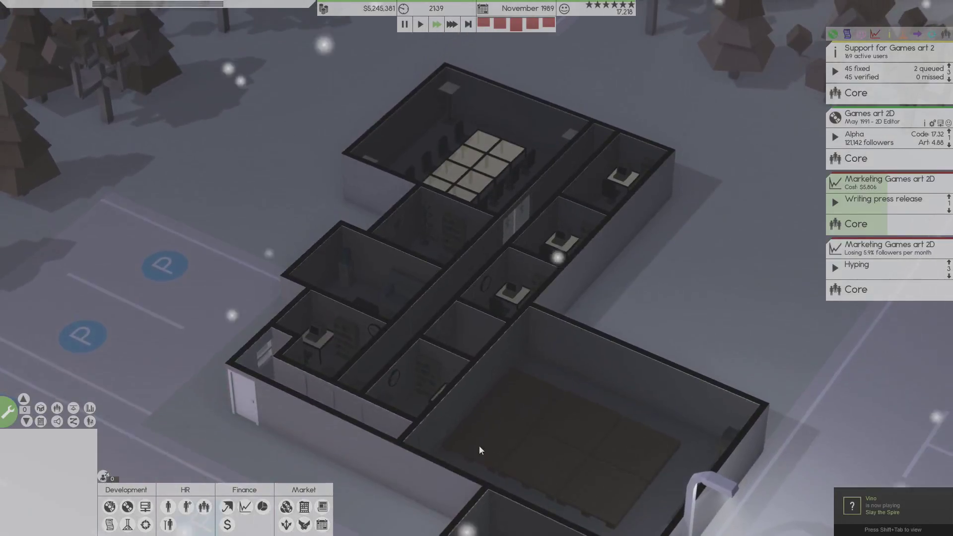
pyautogui.click(454, 25)
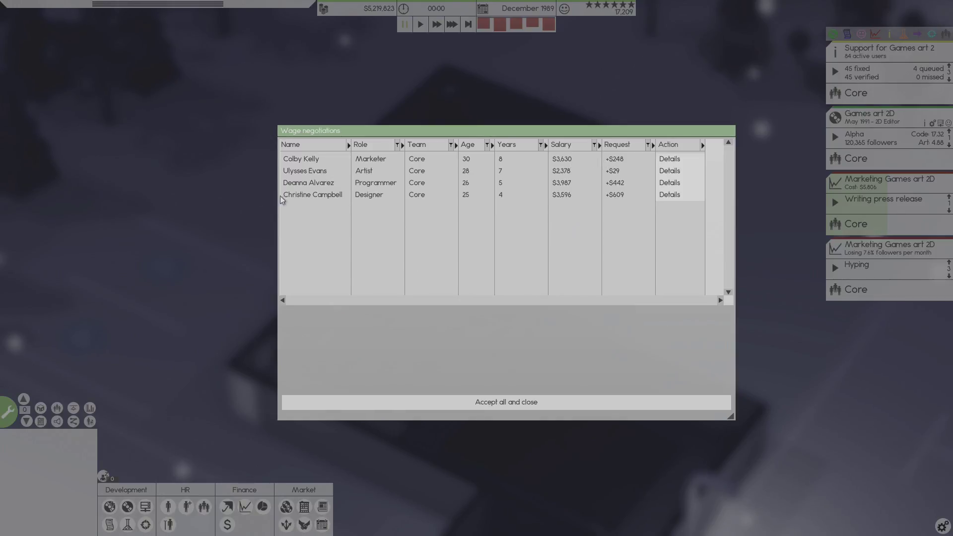
pyautogui.click(380, 199)
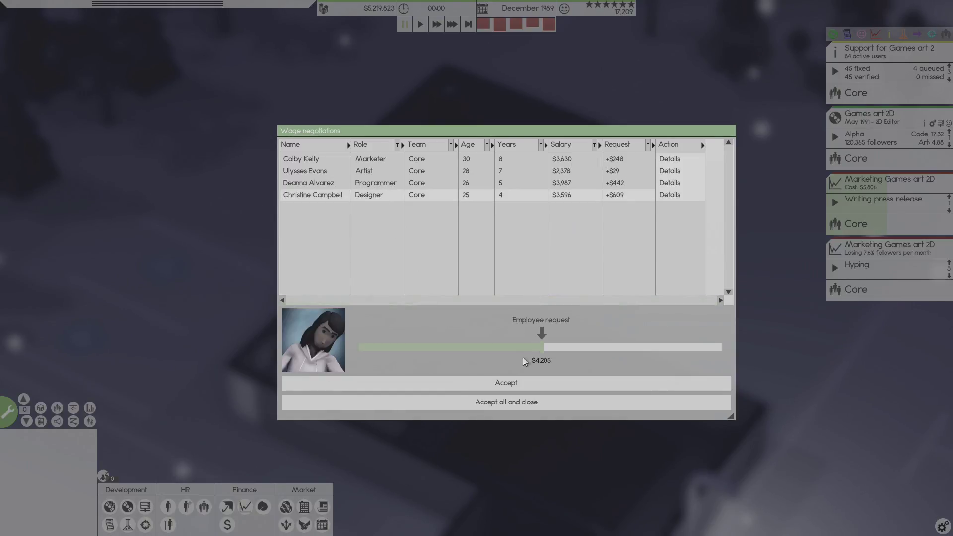
pyautogui.click(463, 160)
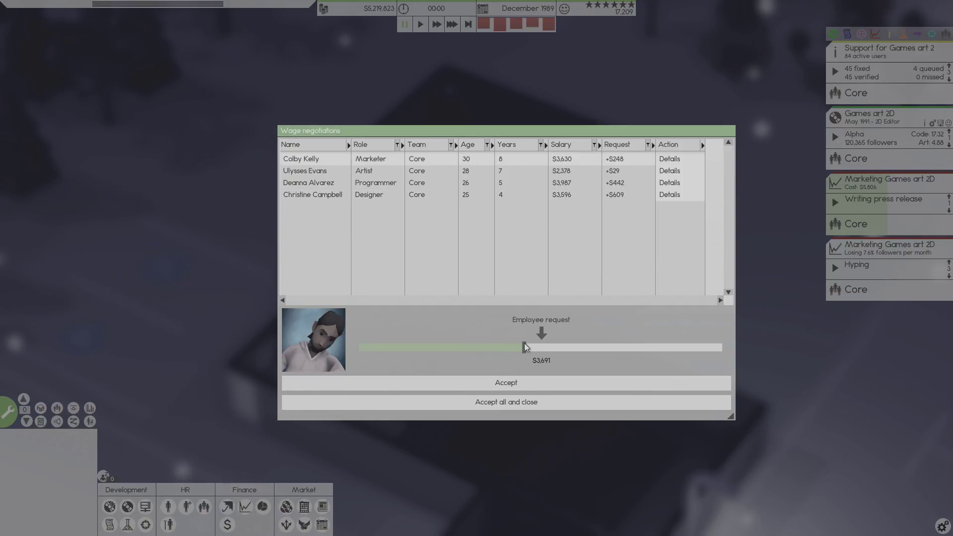
pyautogui.click(517, 382)
pyautogui.click(565, 159)
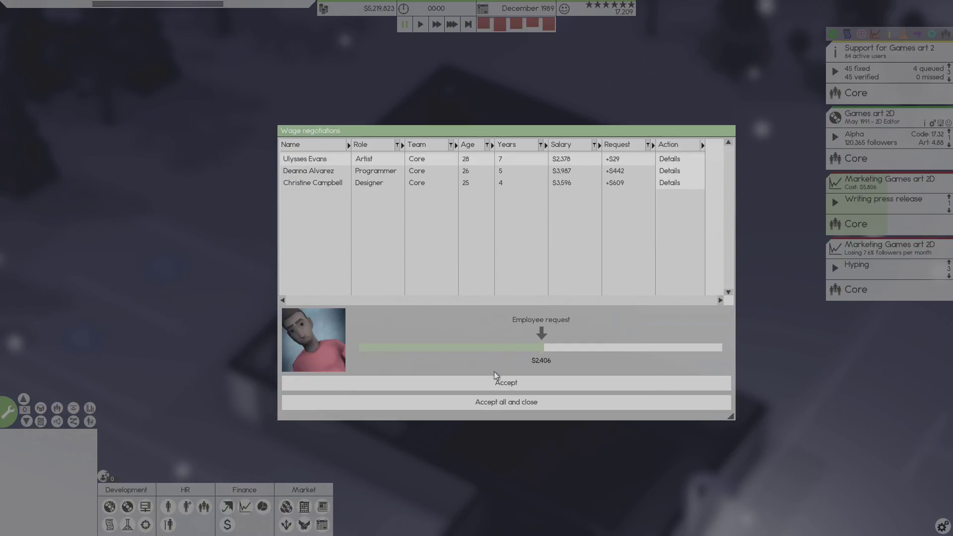
pyautogui.click(500, 382)
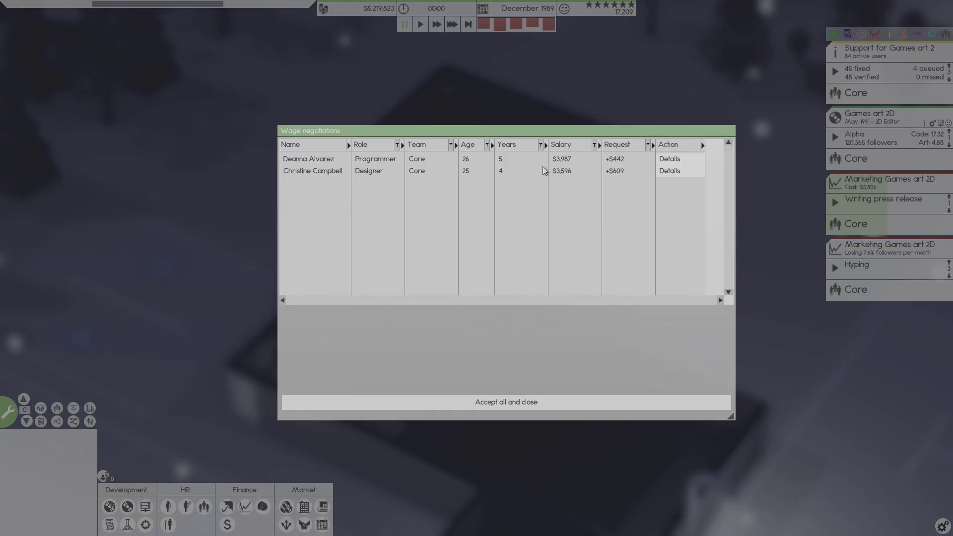
pyautogui.click(566, 161)
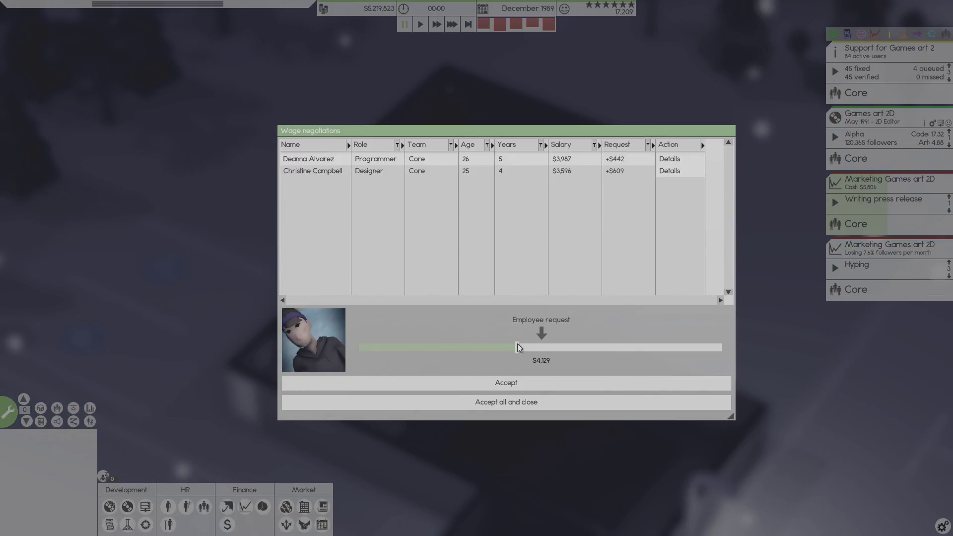
pyautogui.click(501, 385)
pyautogui.click(568, 163)
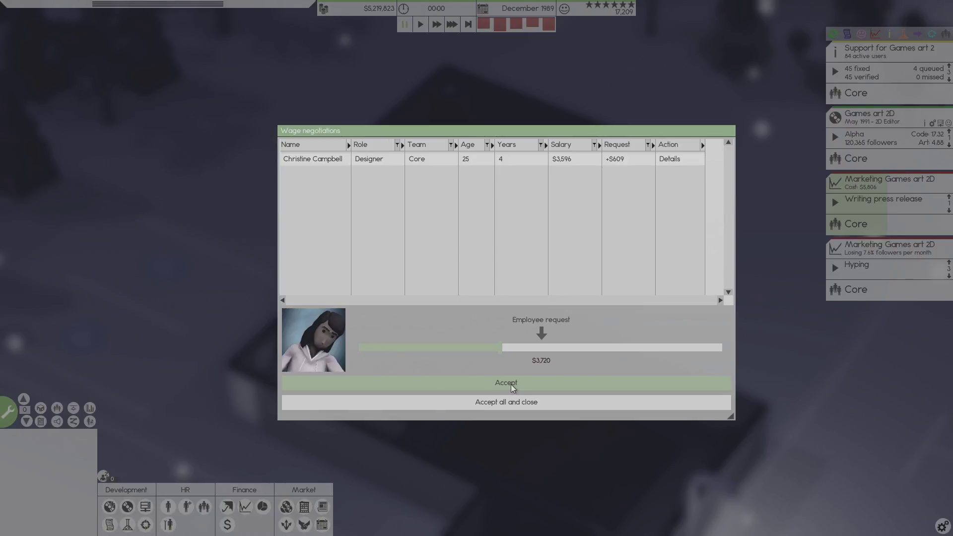
pyautogui.click(512, 384)
pyautogui.click(486, 406)
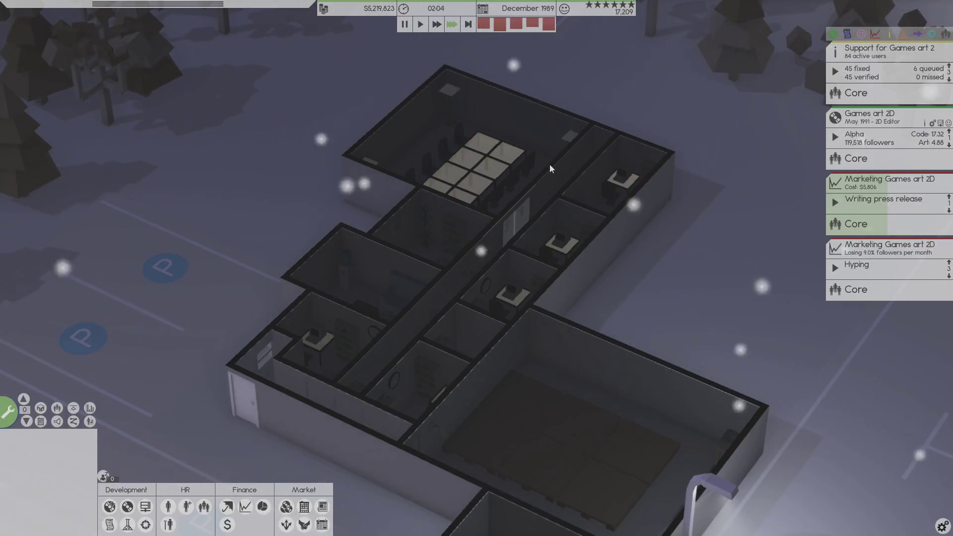
pyautogui.scroll(1, 550, 165)
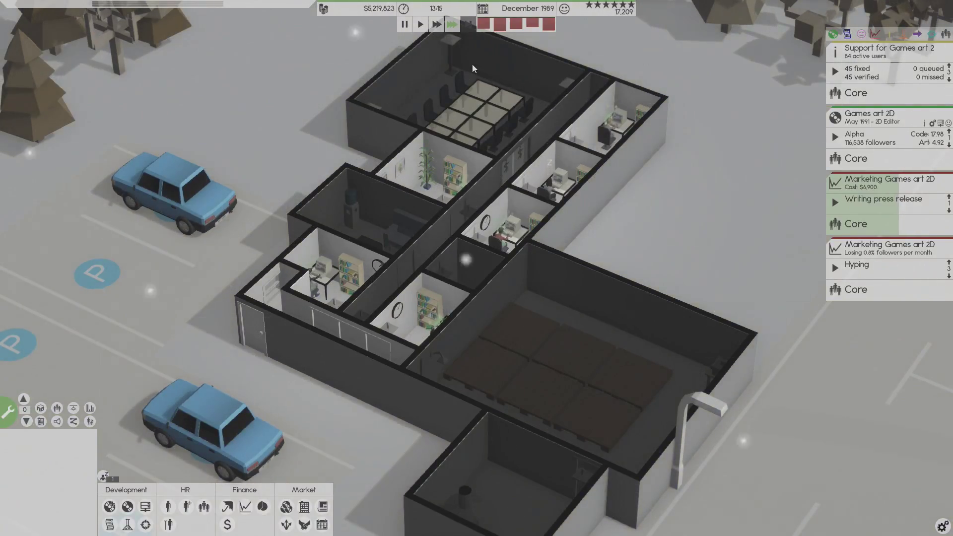
pyautogui.moveTo(883, 137)
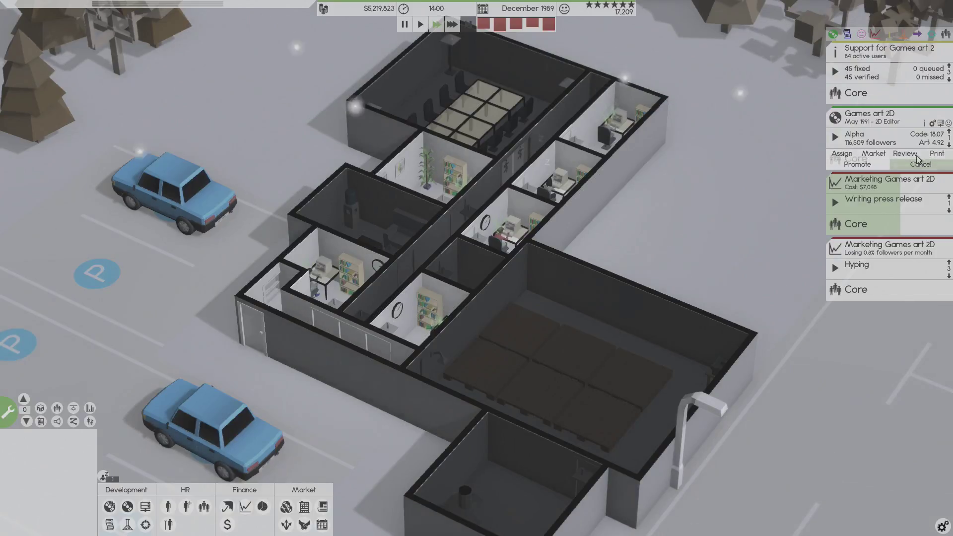
# Start a Team peer review of Games art 2D, fast-forward through ten reviews, then pause.
pyautogui.click(910, 156)
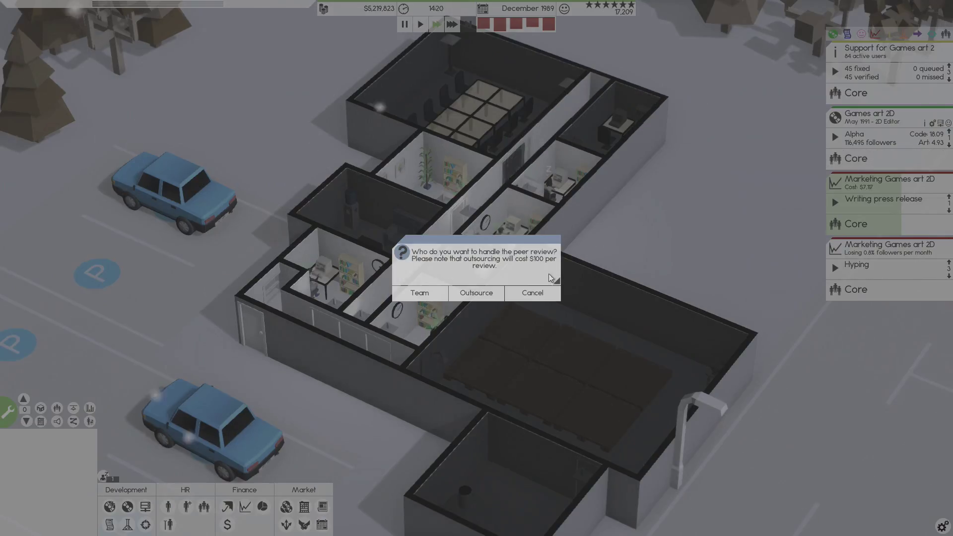
pyautogui.click(420, 293)
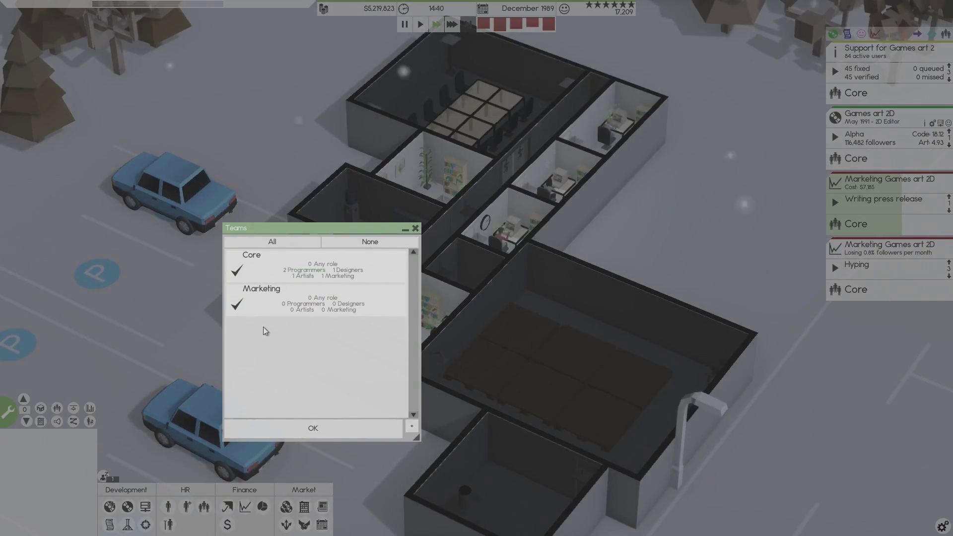
pyautogui.click(313, 428)
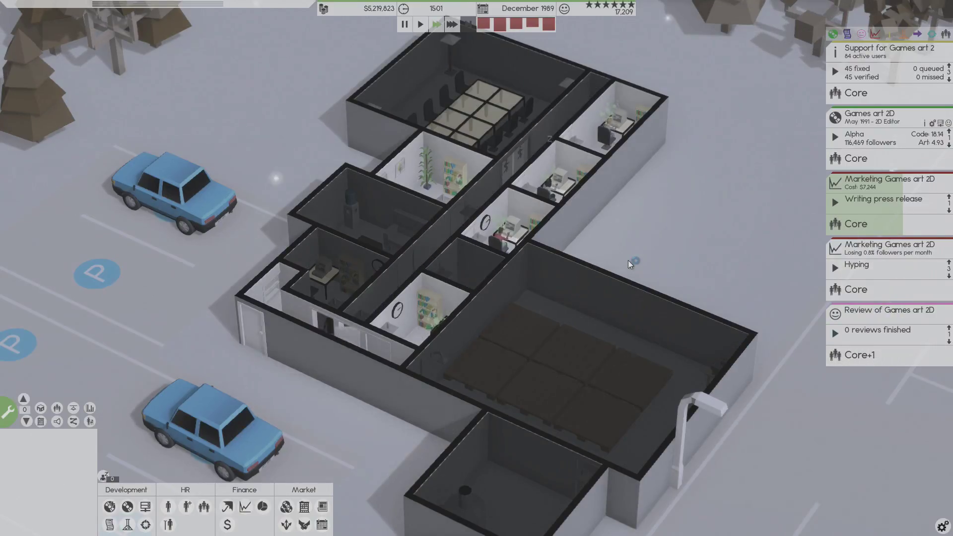
pyautogui.click(453, 24)
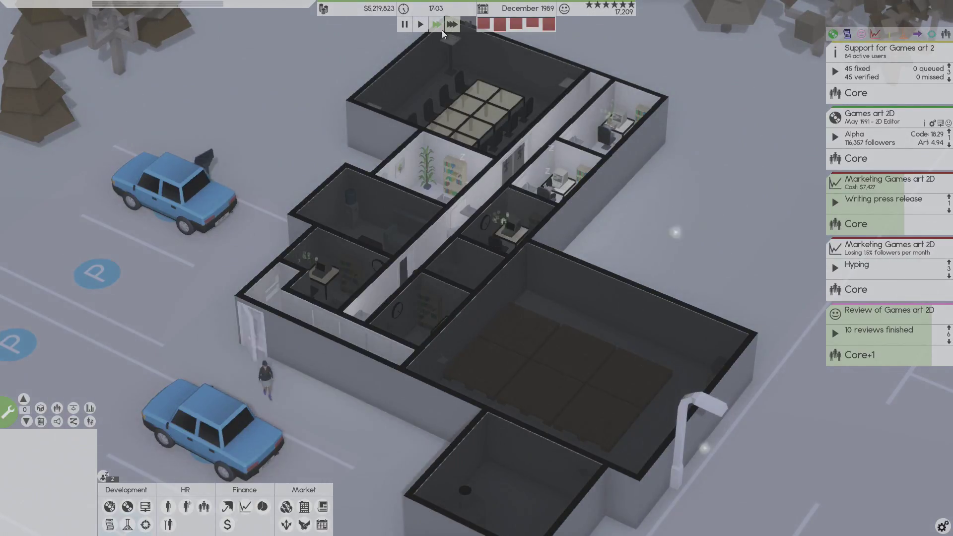
pyautogui.click(404, 23)
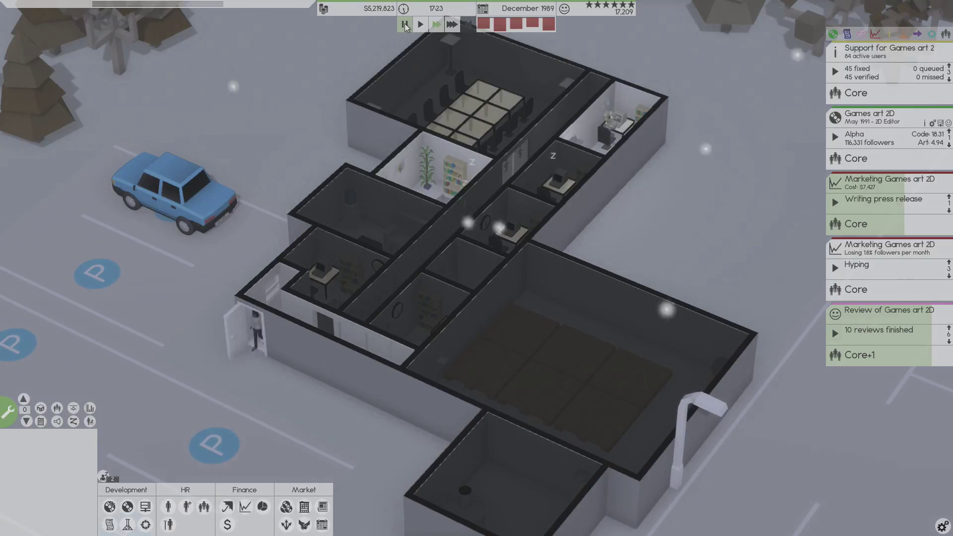
pyautogui.click(404, 23)
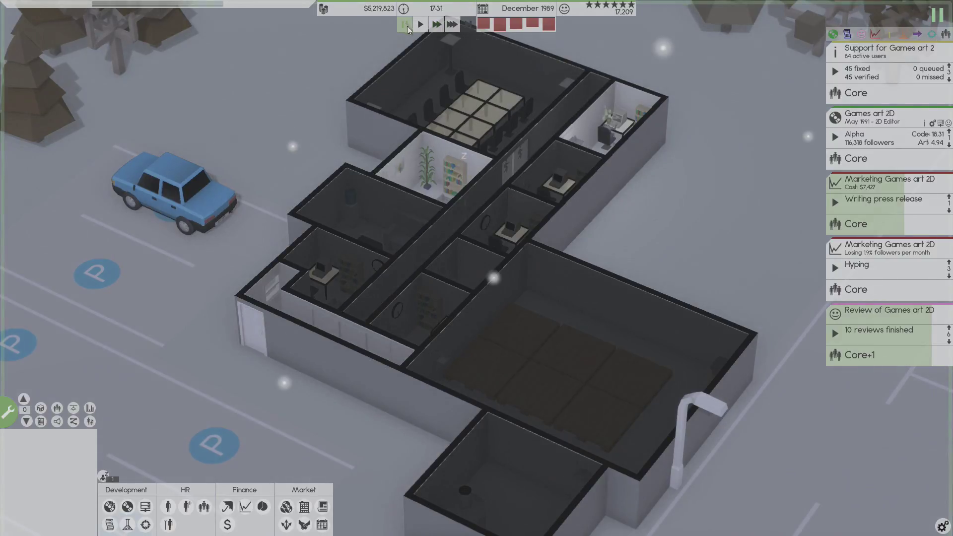
# Glance at the employee list, then end the Games art 2D review and read its 8.8/10 score.
pyautogui.click(168, 506)
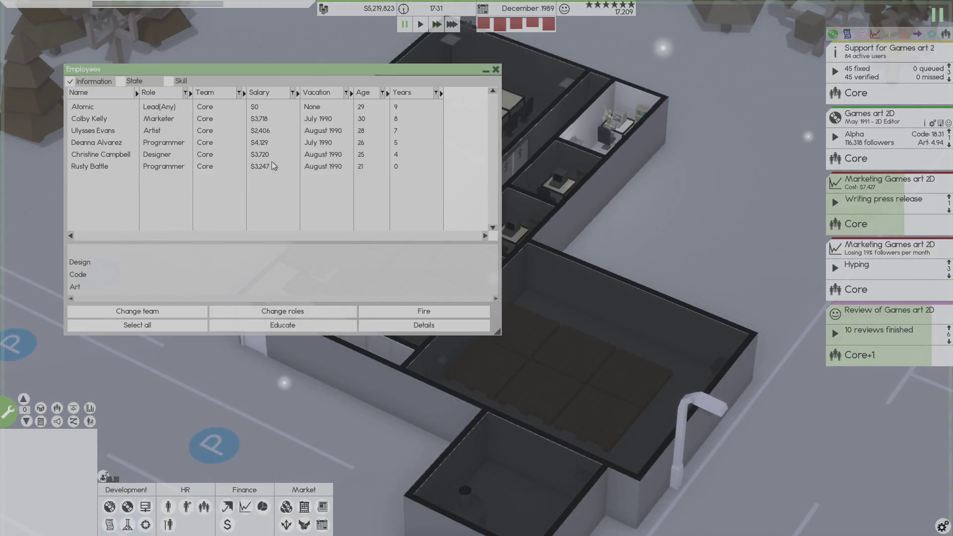
pyautogui.click(495, 69)
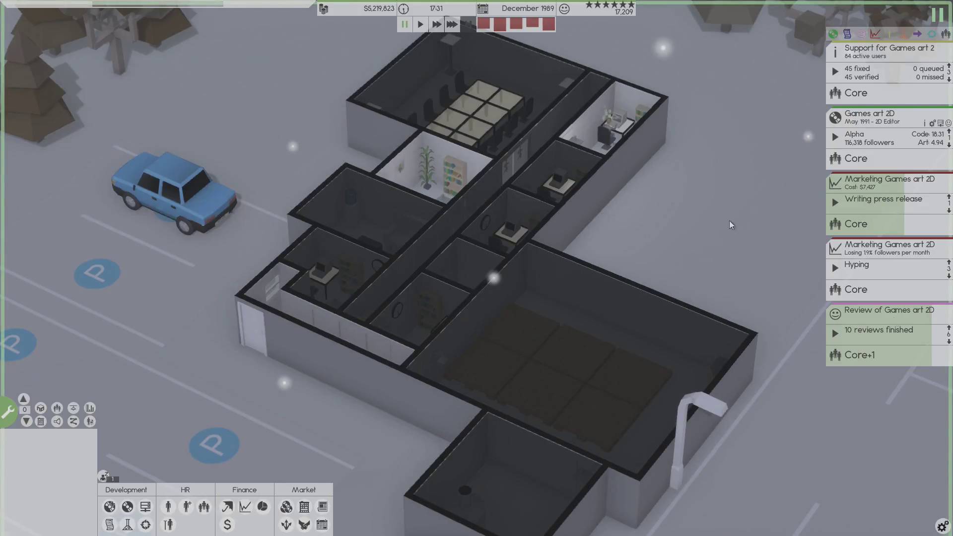
pyautogui.click(906, 360)
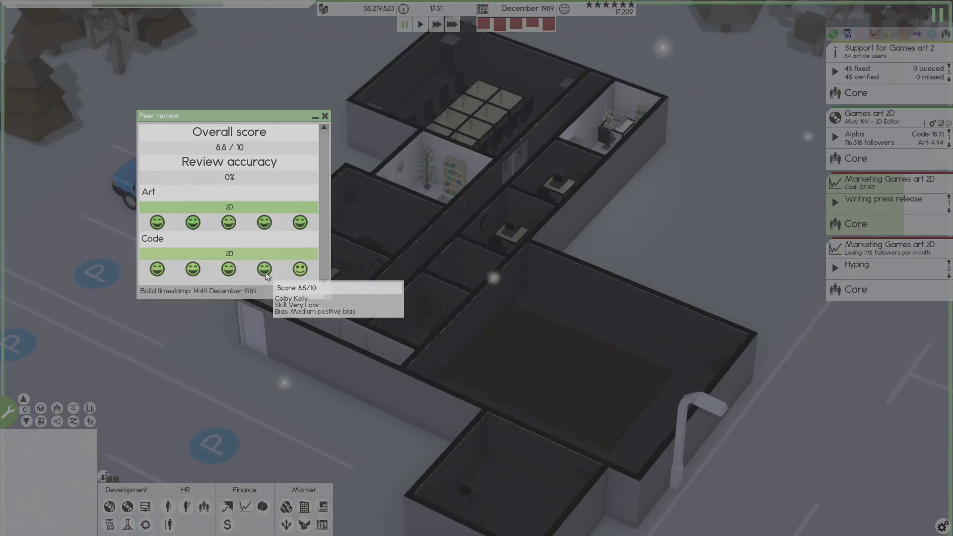
pyautogui.click(325, 115)
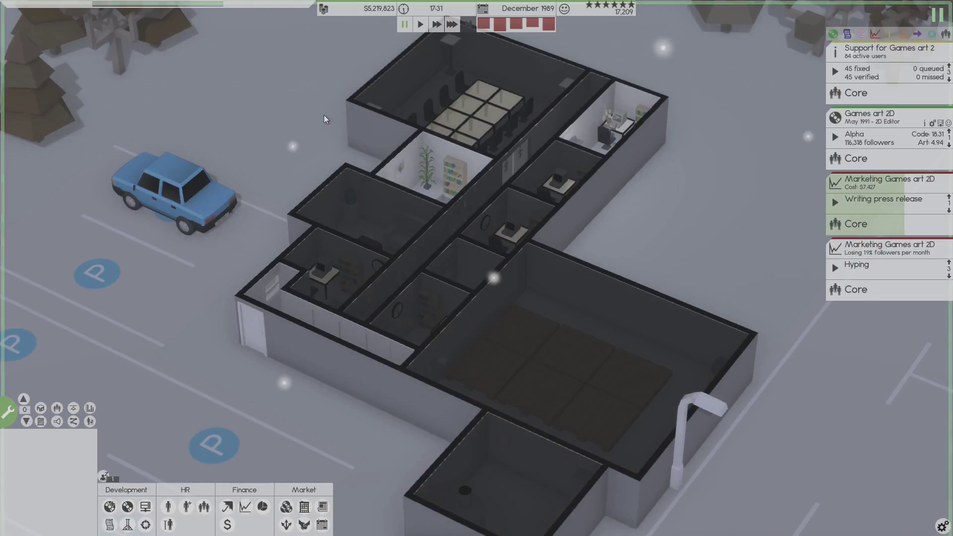
# Run the game at 3x then 2x speed into January 1990 and check monthly profits.
pyautogui.click(454, 26)
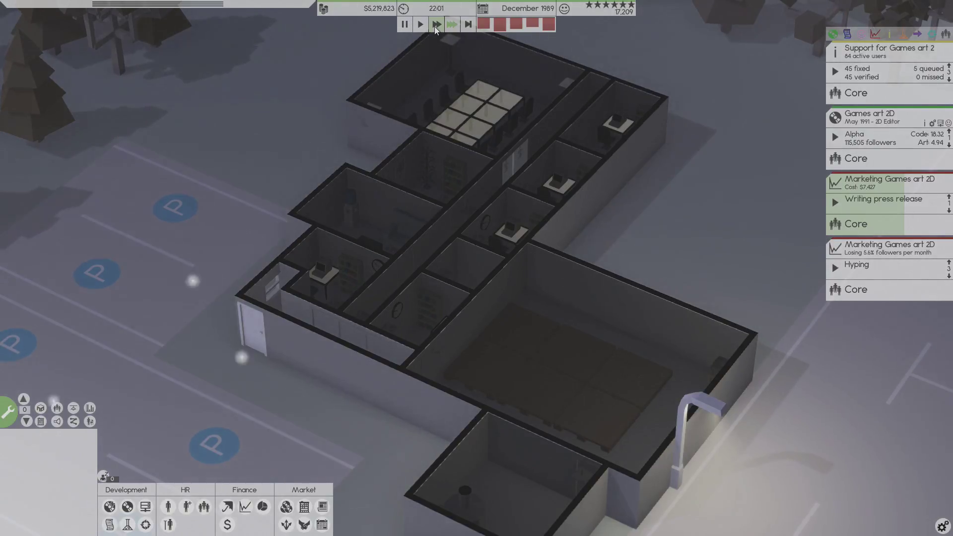
pyautogui.click(435, 26)
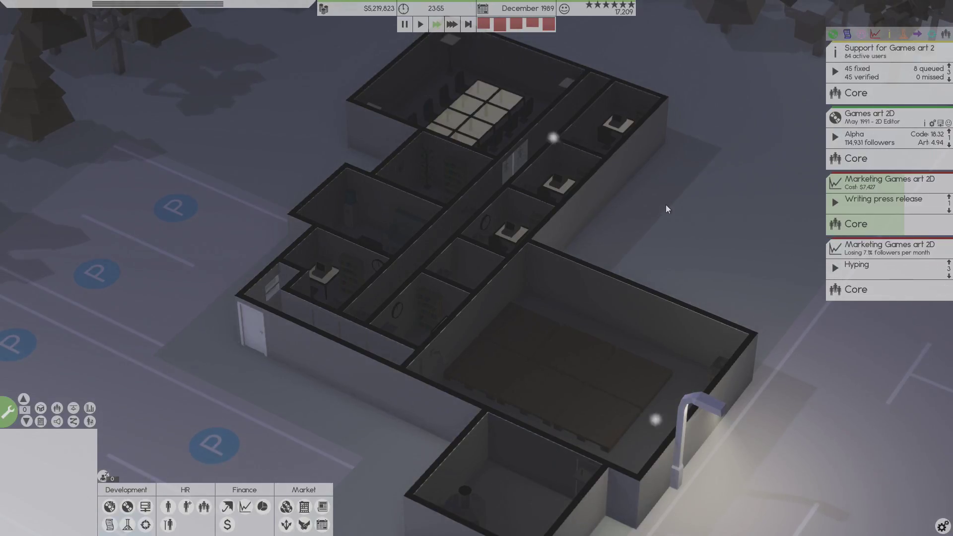
pyautogui.click(530, 29)
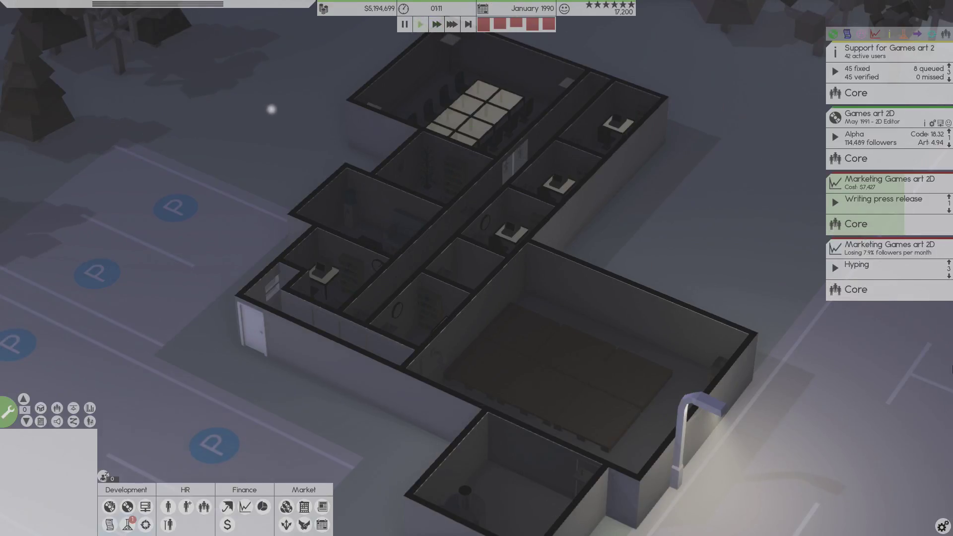
pyautogui.moveTo(886, 153)
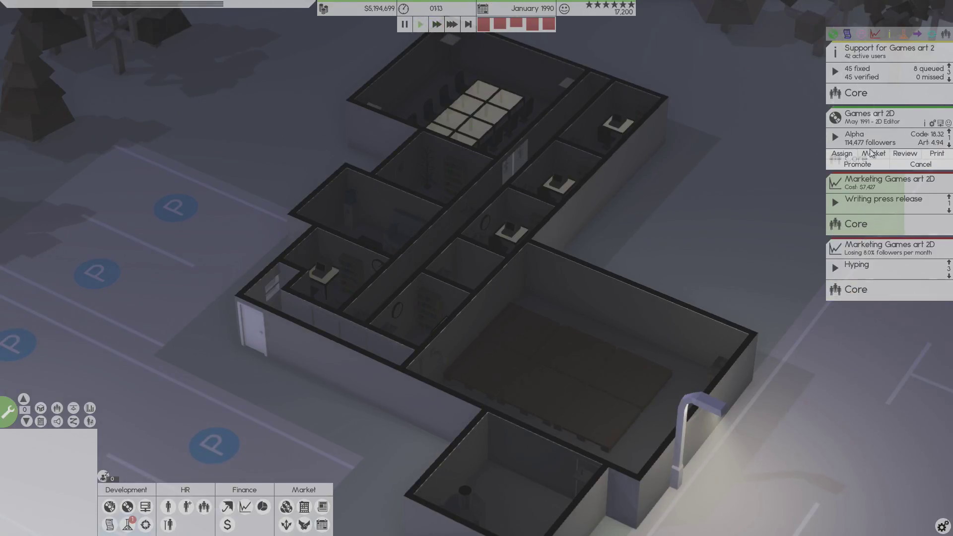
# Send a press build of Games art 2D to the press.
pyautogui.click(876, 154)
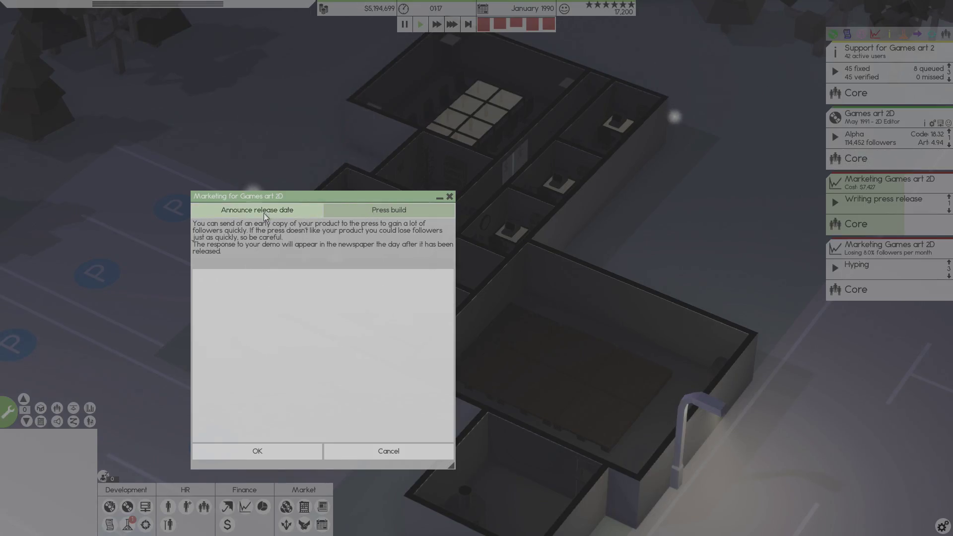
pyautogui.click(268, 449)
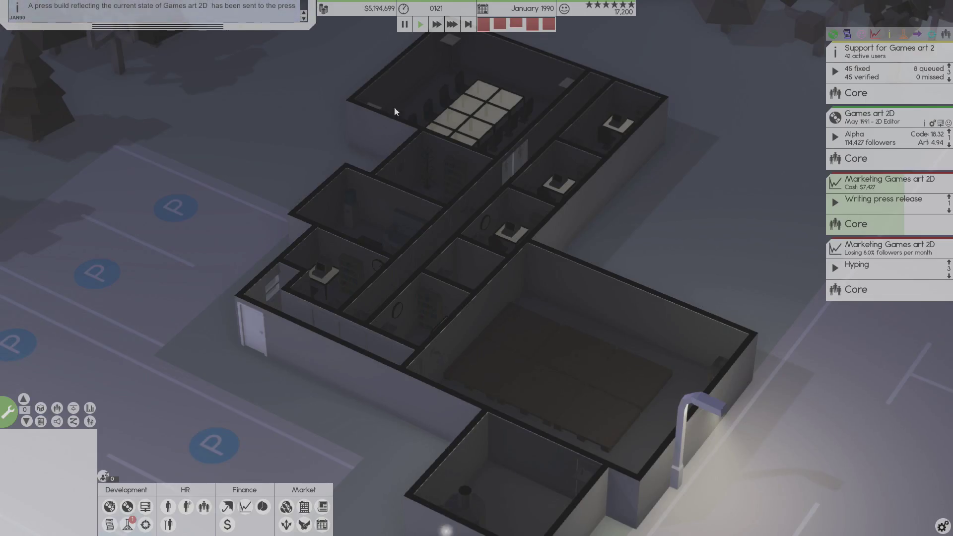
pyautogui.click(881, 142)
# Run an outsourced peer review of Games art 2D and read its 8.6/10 results.
pyautogui.click(904, 154)
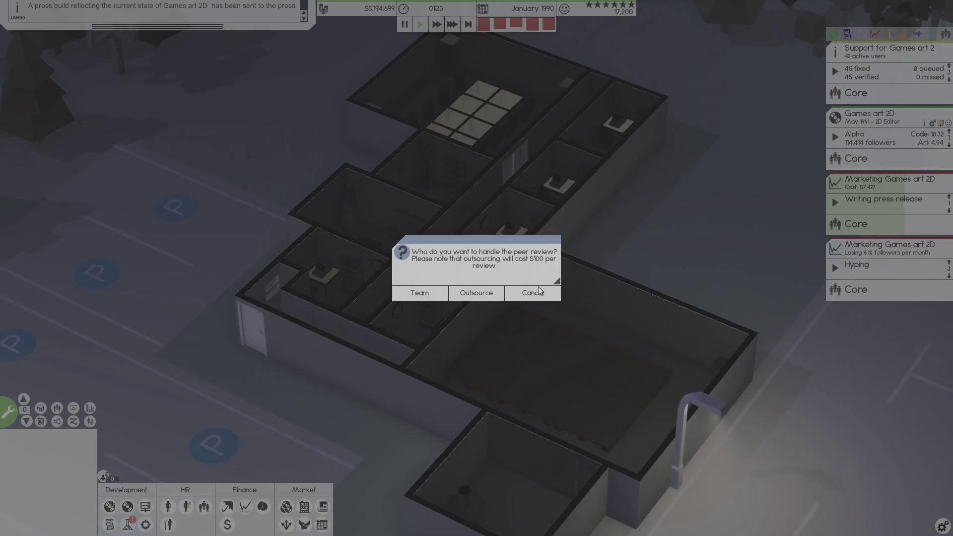
pyautogui.click(474, 292)
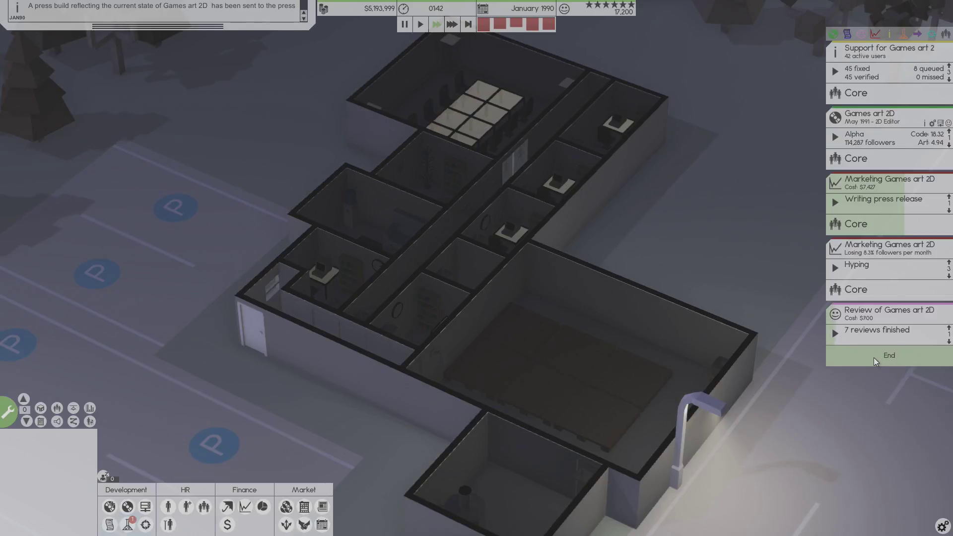
pyautogui.click(873, 358)
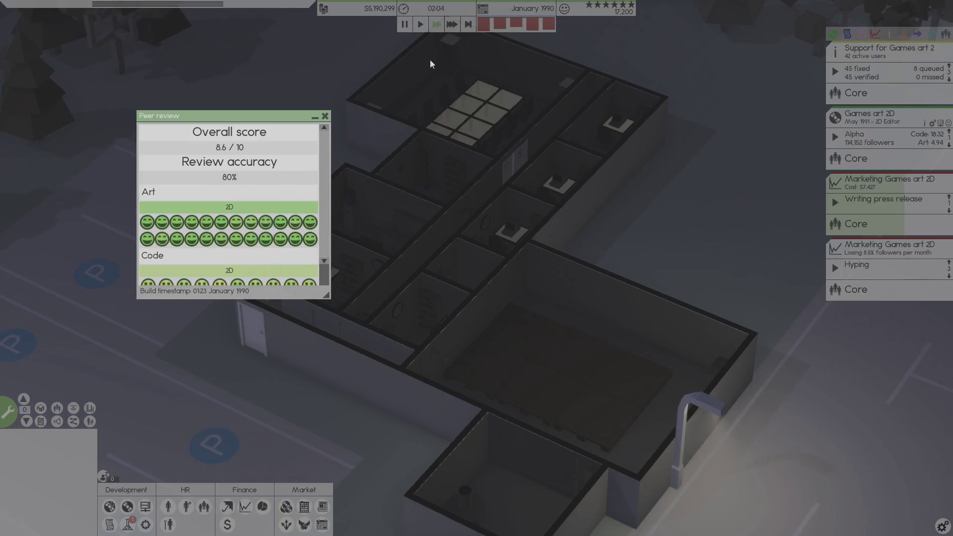
pyautogui.scroll(-1, 263, 229)
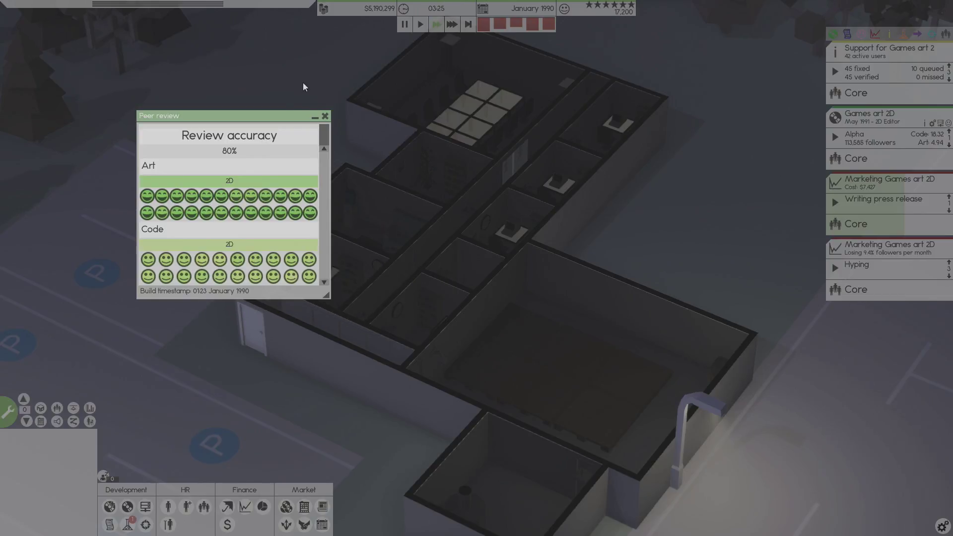
pyautogui.click(324, 116)
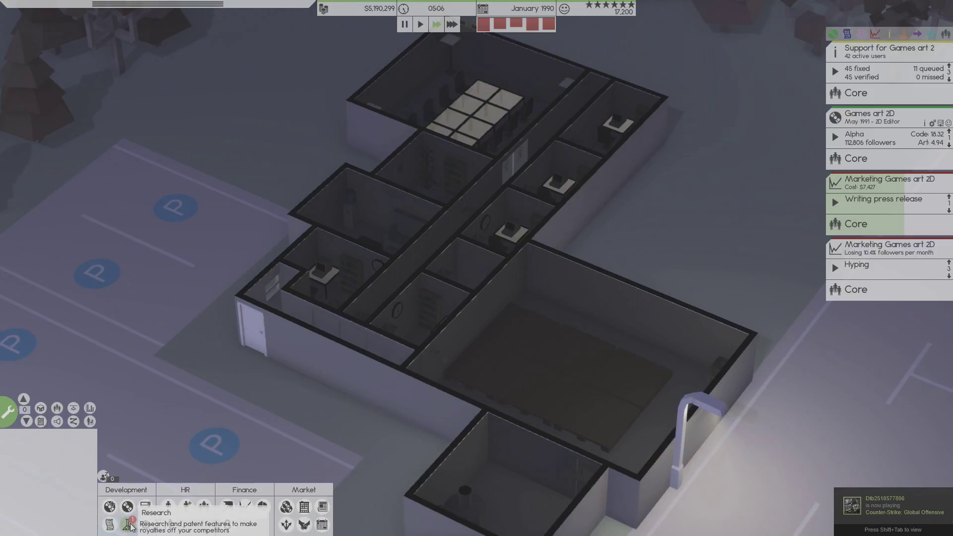
# Compare 2D Editor and Audio Tool patented features in Research, then close it and pause.
pyautogui.click(109, 523)
pyautogui.click(203, 107)
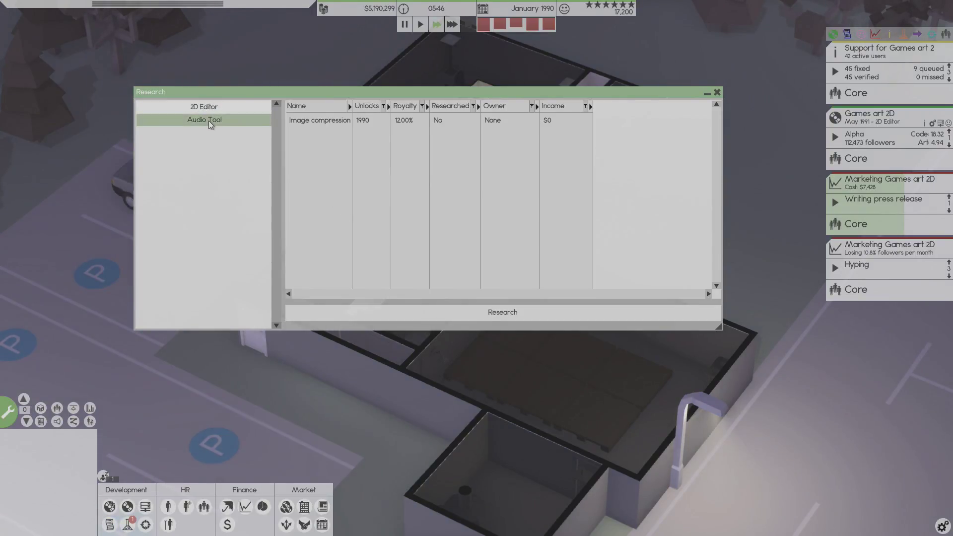
pyautogui.click(208, 107)
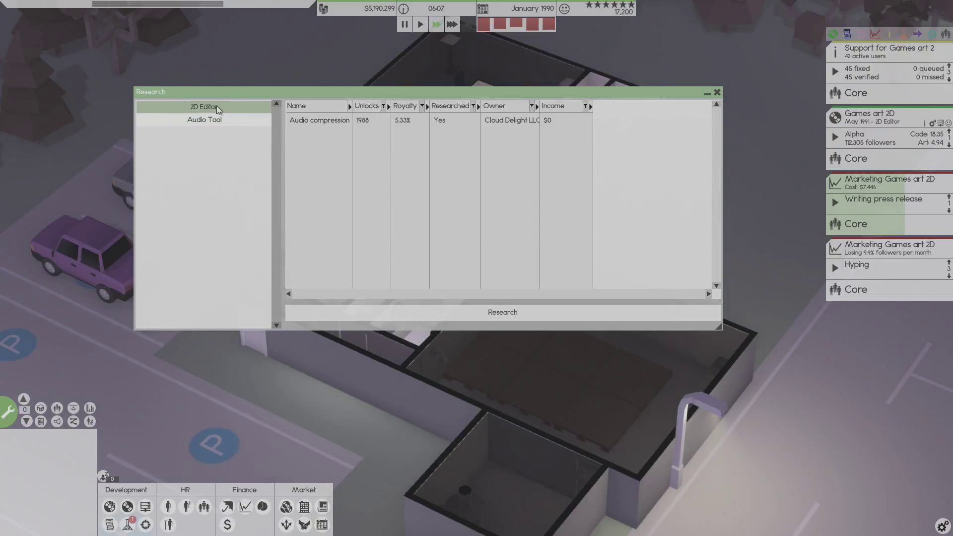
pyautogui.click(217, 109)
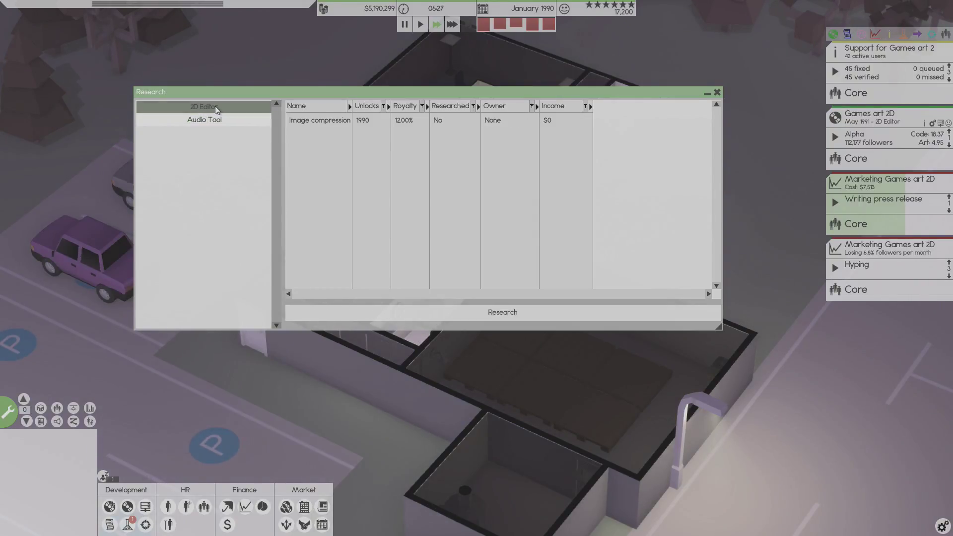
pyautogui.click(215, 121)
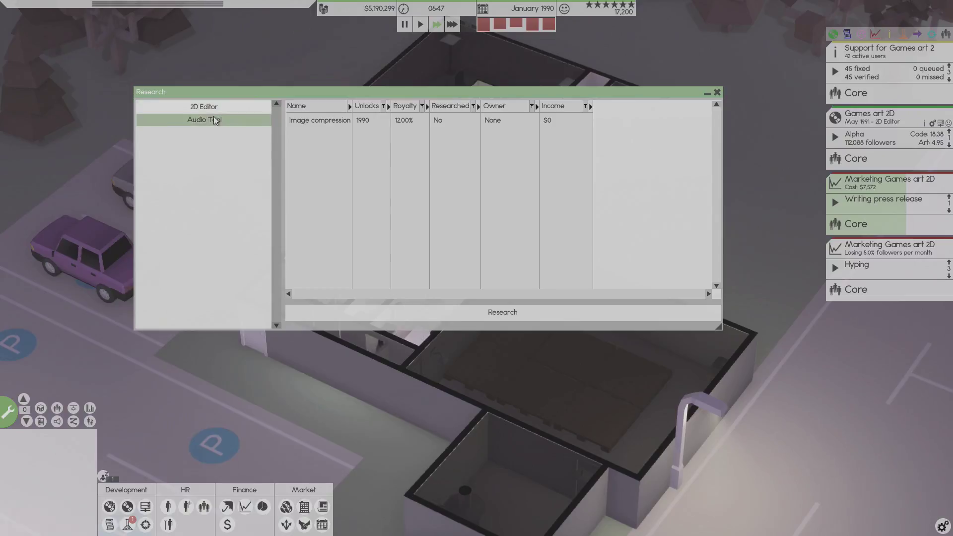
pyautogui.click(212, 107)
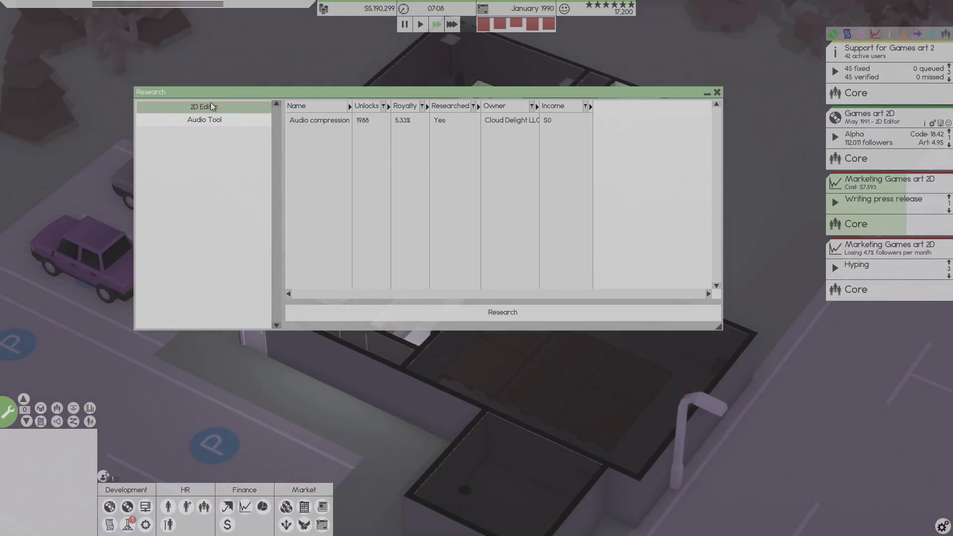
pyautogui.click(206, 120)
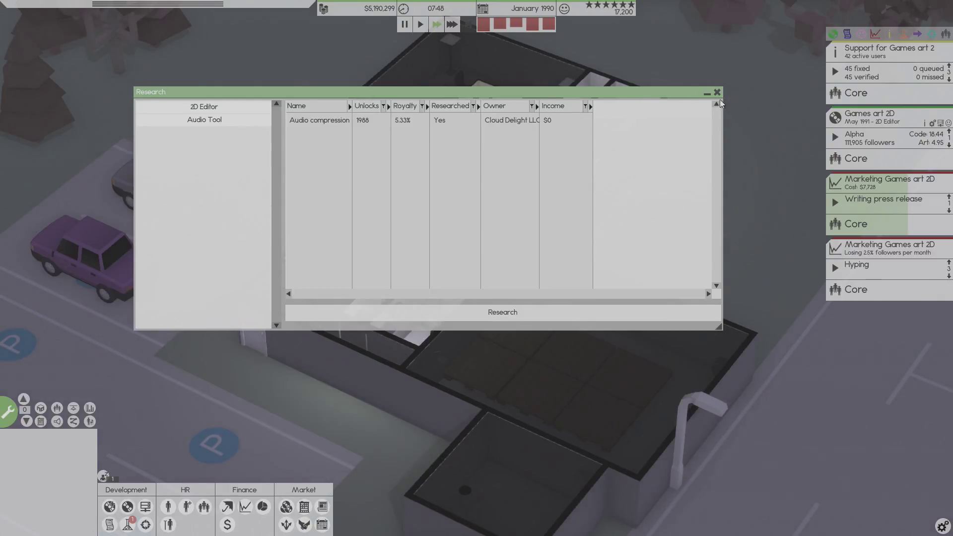
pyautogui.press('Escape')
pyautogui.click(403, 24)
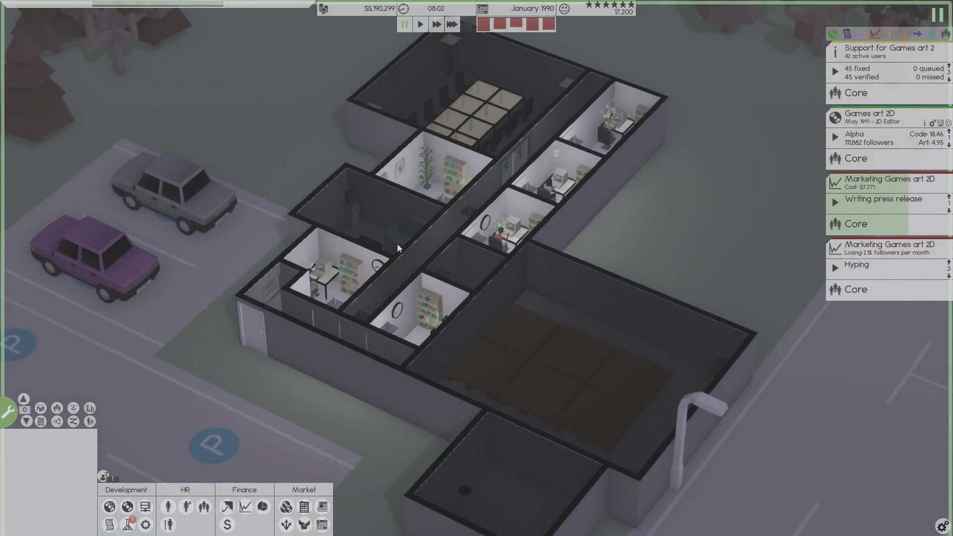
# Rank competitors by bank balance, select Cloud Delight LLC, then view Deals sorted by description.
pyautogui.click(421, 23)
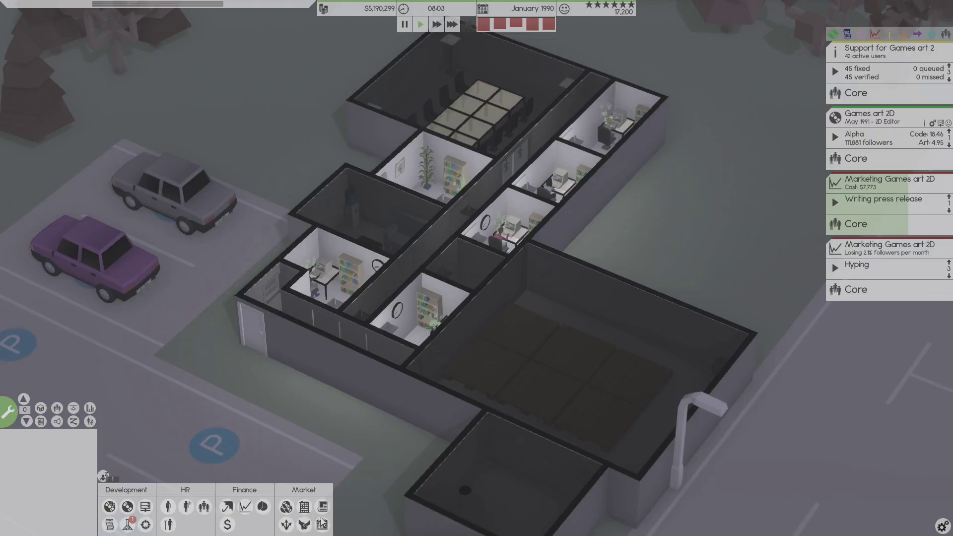
pyautogui.click(304, 506)
pyautogui.click(356, 276)
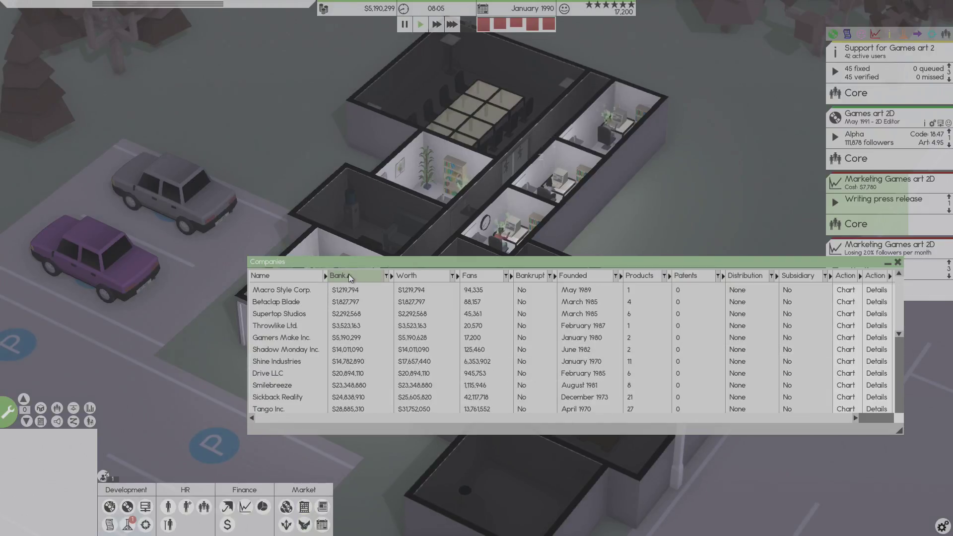
pyautogui.scroll(-3, 345, 359)
pyautogui.scroll(-5, 345, 359)
pyautogui.scroll(-2, 345, 359)
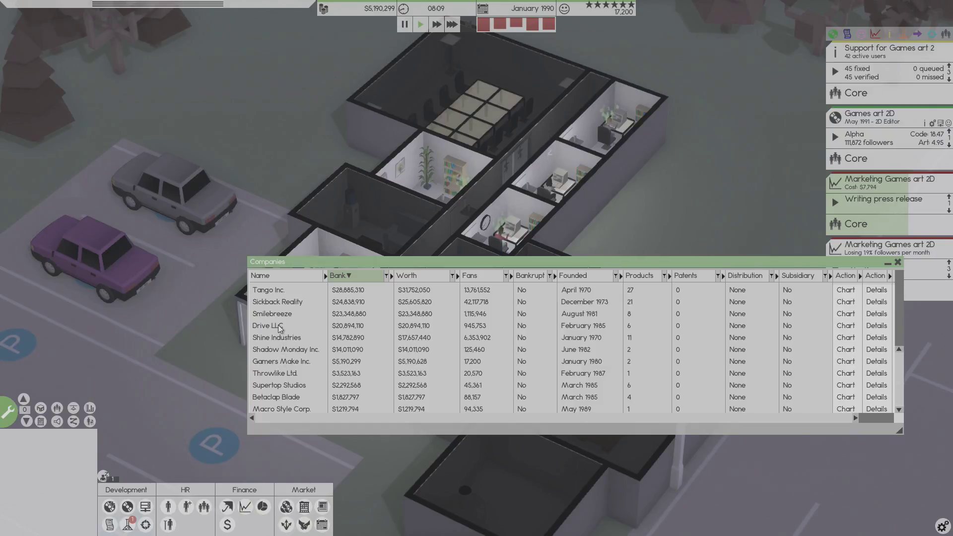
pyautogui.scroll(2, 280, 346)
pyautogui.scroll(1, 281, 335)
pyautogui.scroll(2, 281, 327)
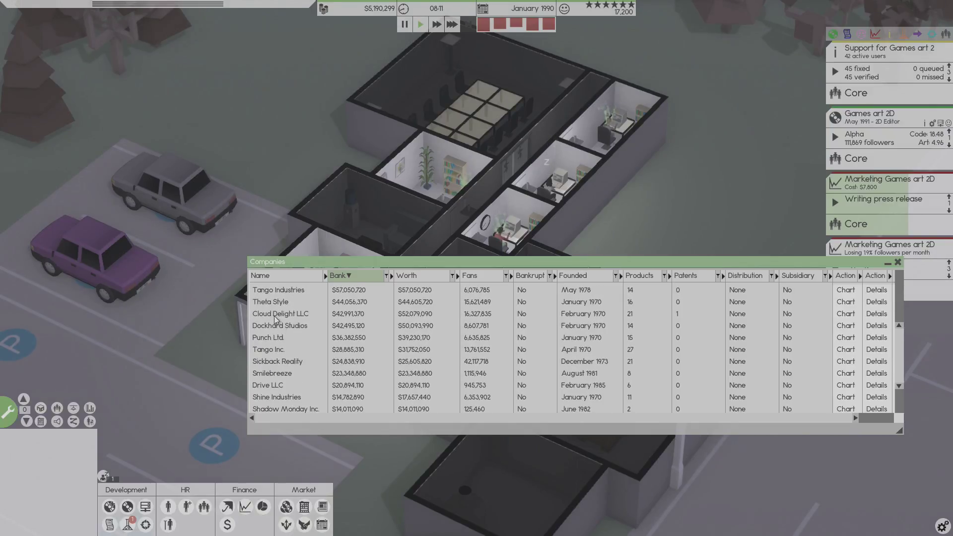
pyautogui.click(281, 313)
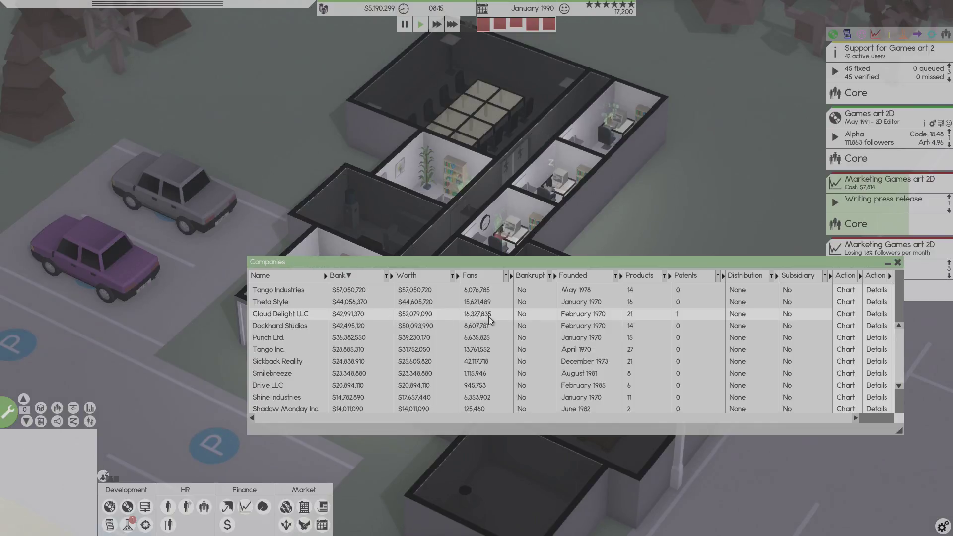
pyautogui.click(898, 263)
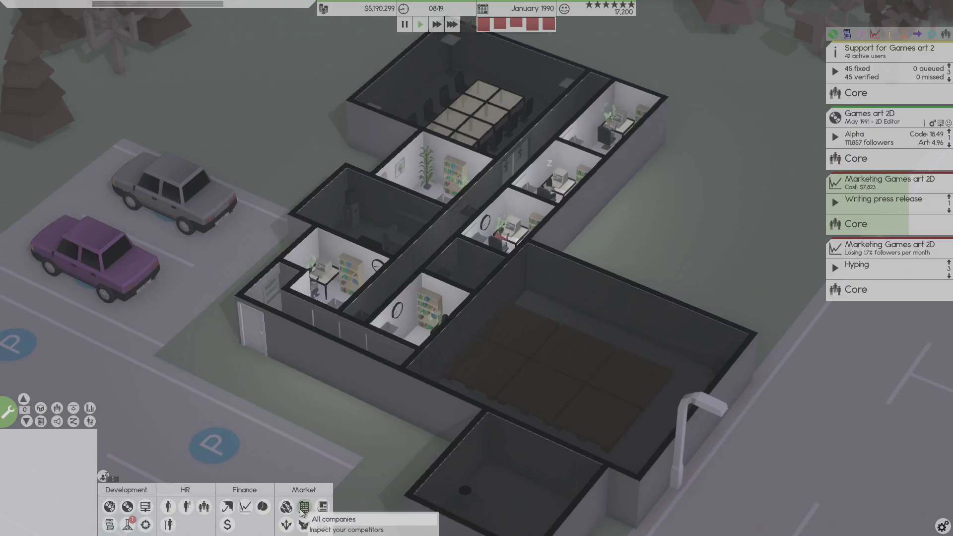
pyautogui.click(305, 526)
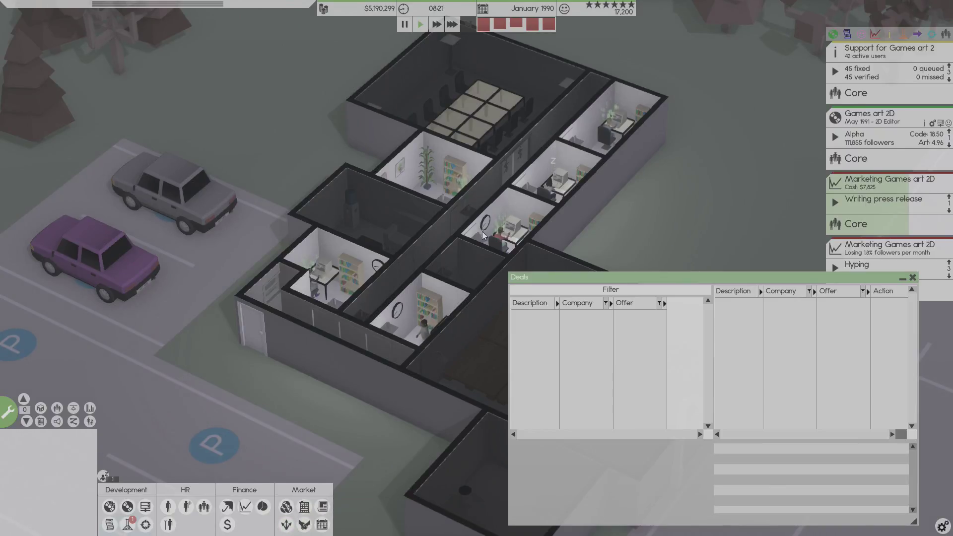
pyautogui.click(532, 307)
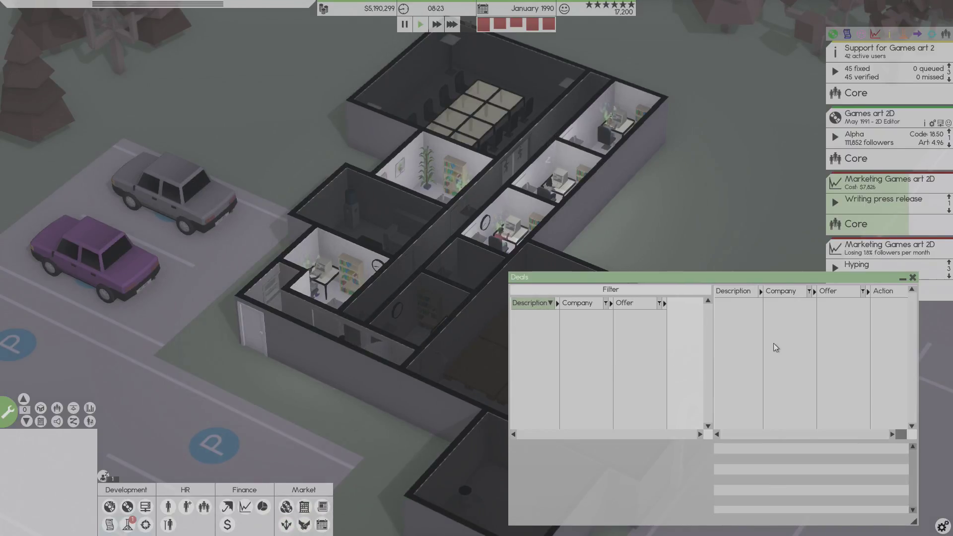
# Sort and close Deals, then confirm Audio Tool's Audio compression is already researched.
pyautogui.click(575, 303)
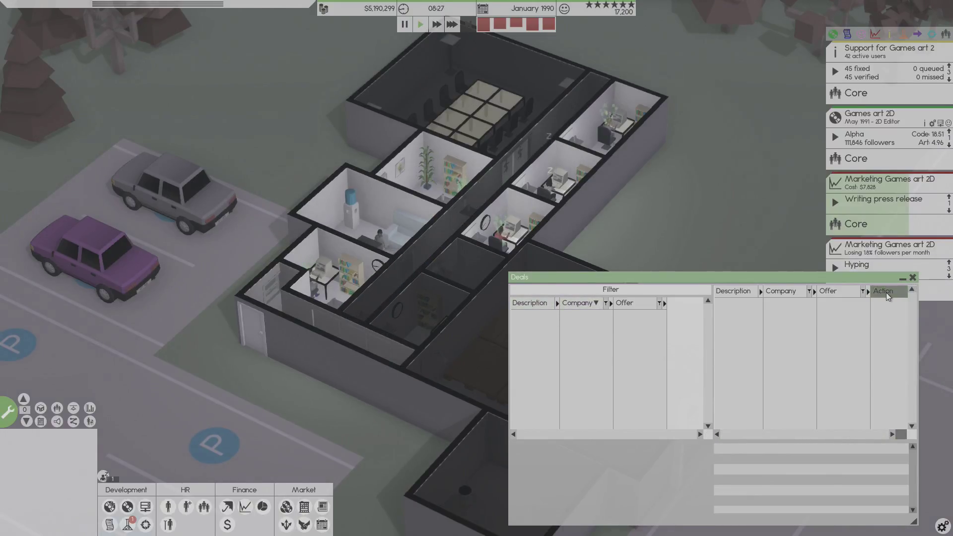
pyautogui.click(913, 277)
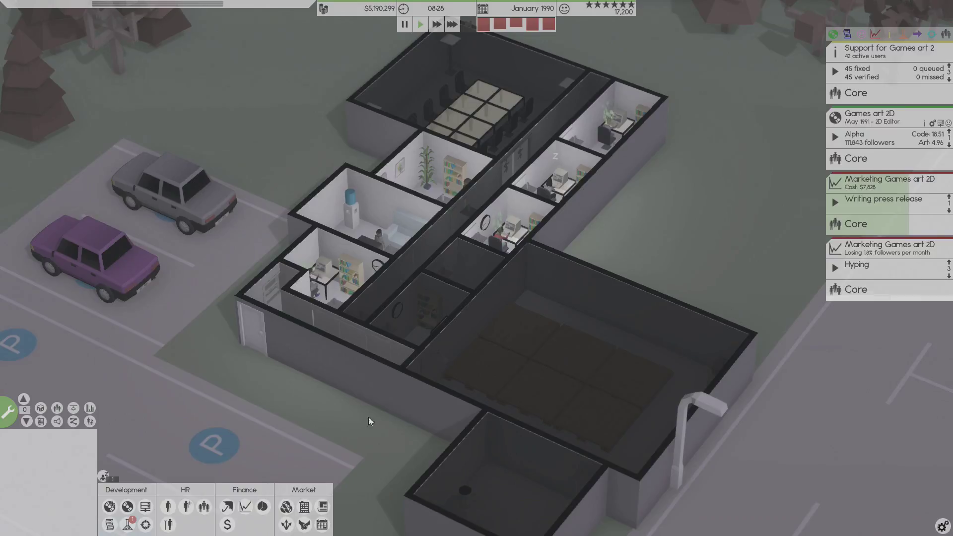
pyautogui.click(145, 524)
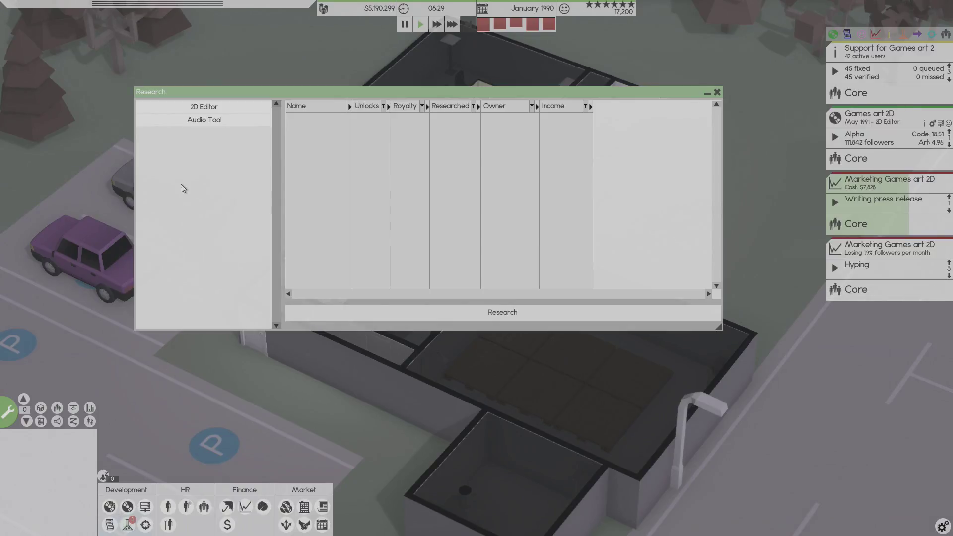
pyautogui.click(204, 120)
pyautogui.click(442, 123)
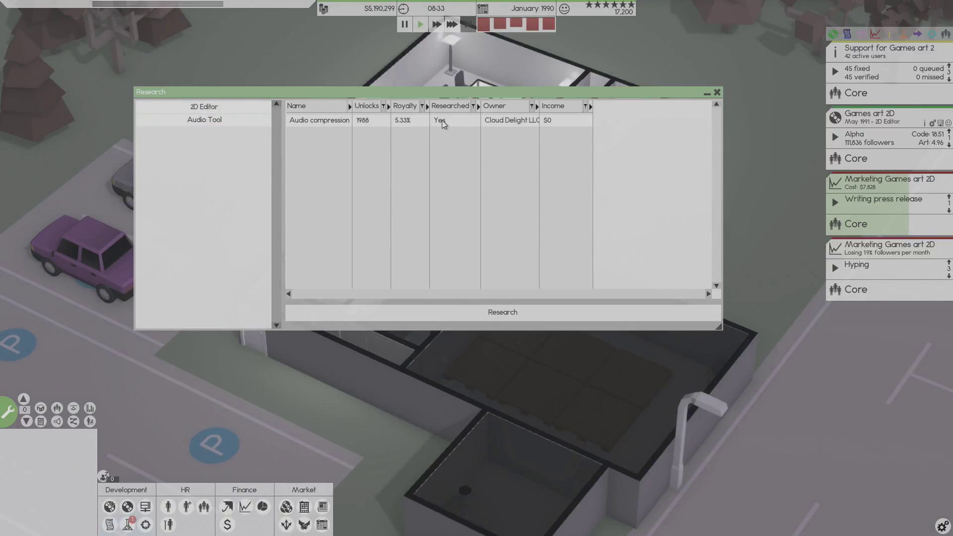
pyautogui.click(465, 311)
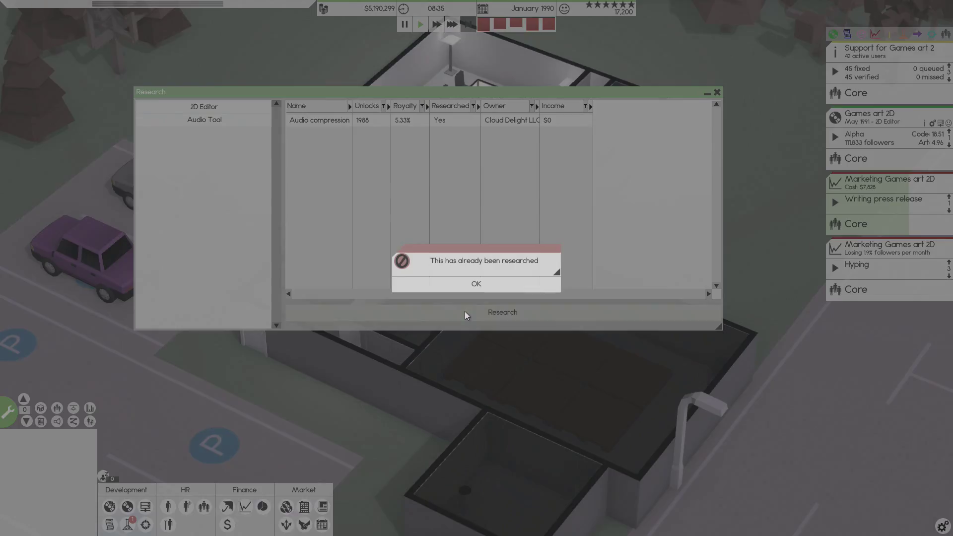
pyautogui.click(476, 283)
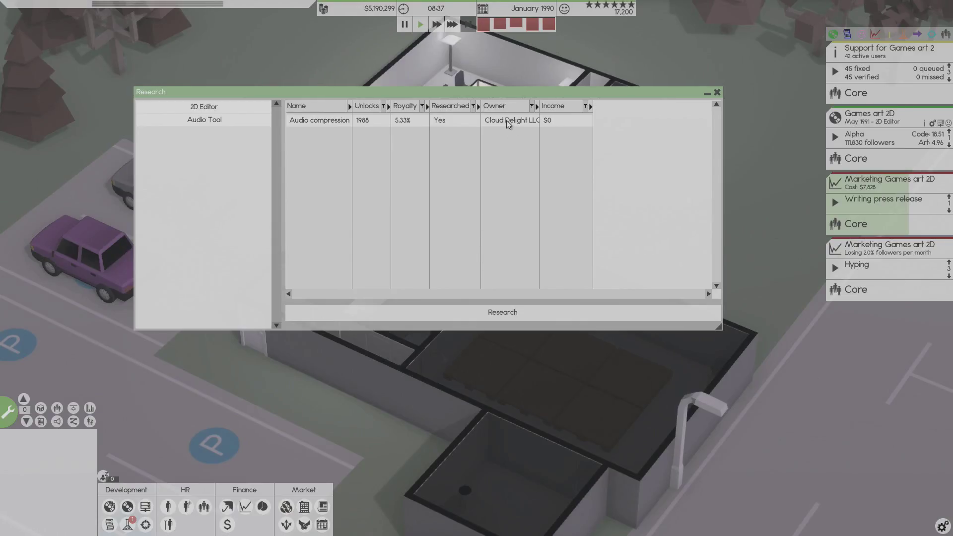
pyautogui.click(717, 93)
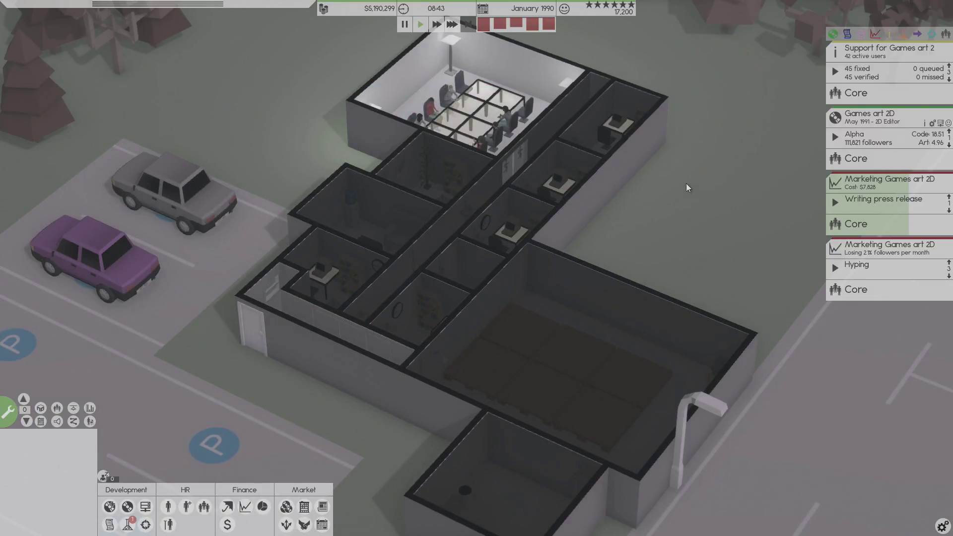
# Review Cloud Delight LLC's cashflow chart and company details in the companies list.
pyautogui.click(306, 507)
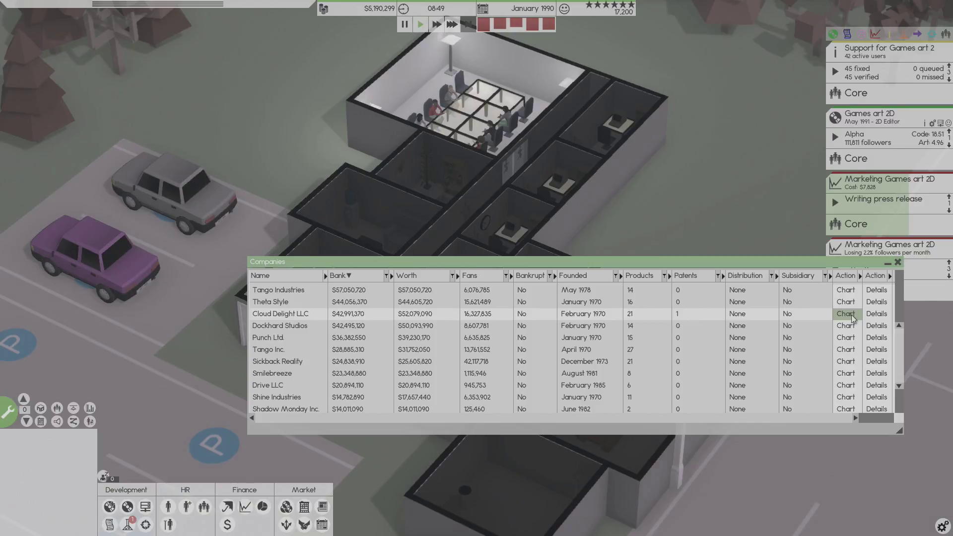
pyautogui.click(846, 314)
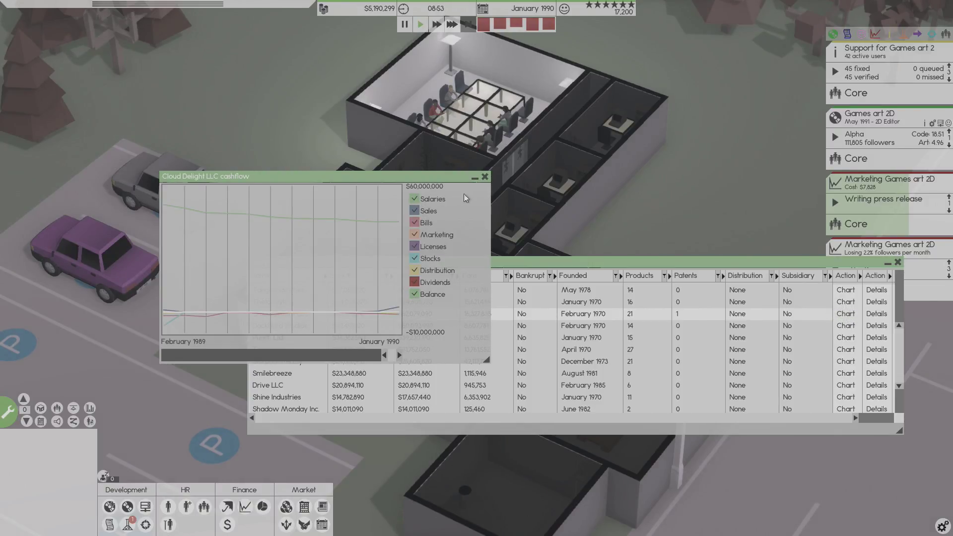
pyautogui.click(485, 178)
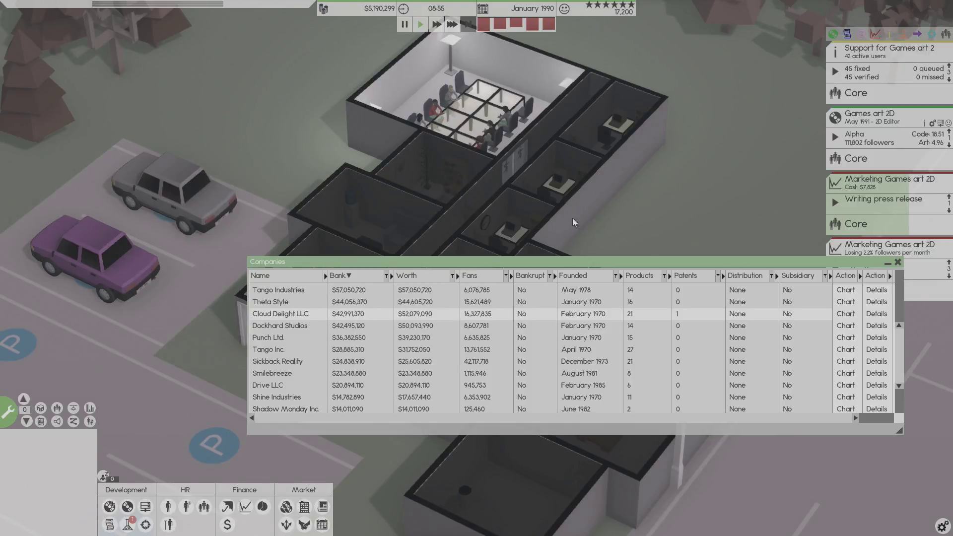
pyautogui.click(872, 419)
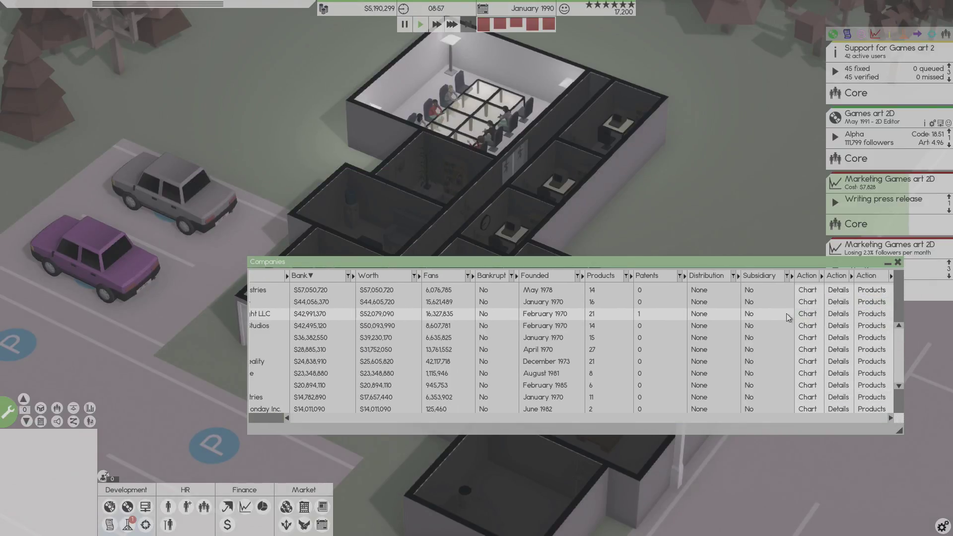
pyautogui.click(839, 314)
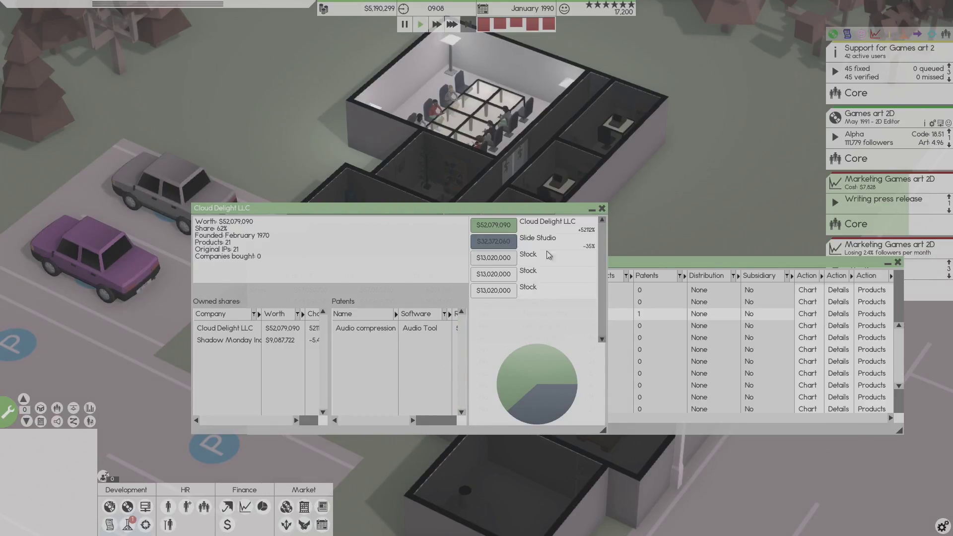
pyautogui.click(601, 211)
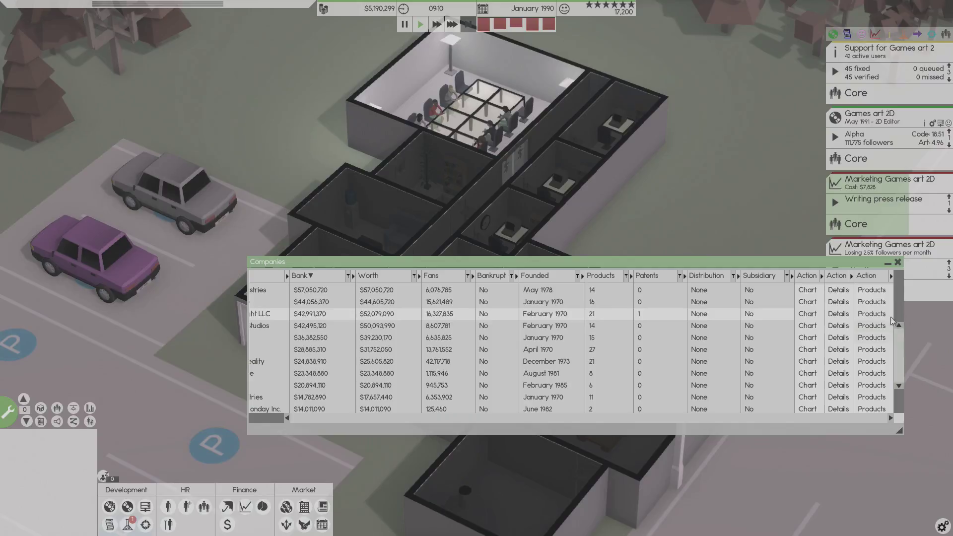
# Browse Cloud Delight LLC's product list, then close it and the companies list.
pyautogui.click(872, 313)
pyautogui.scroll(-4, 256, 221)
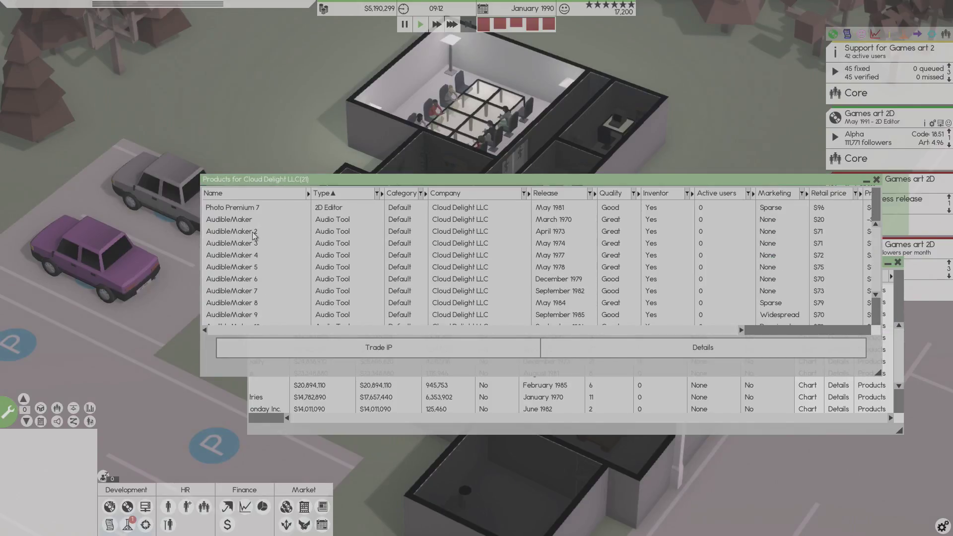
pyautogui.scroll(-4, 263, 238)
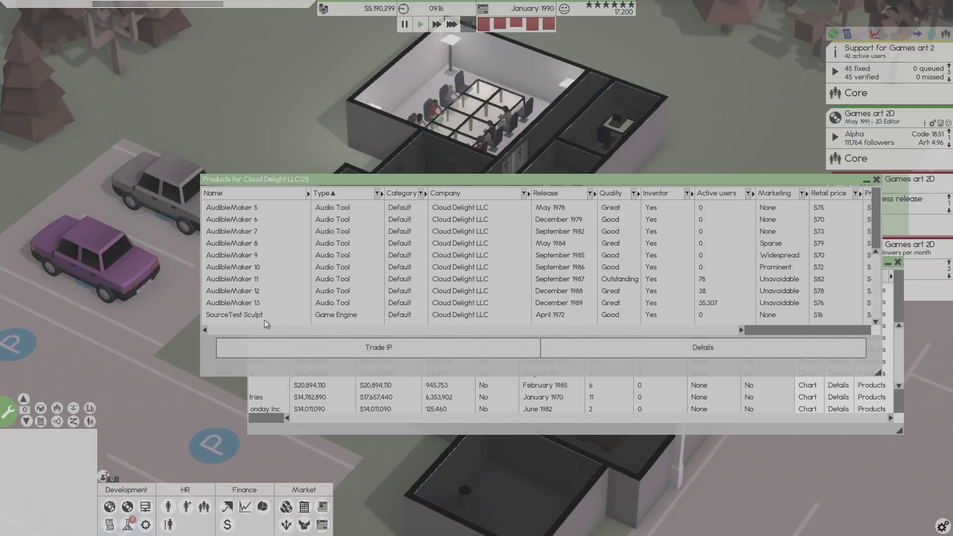
pyautogui.scroll(3, 277, 308)
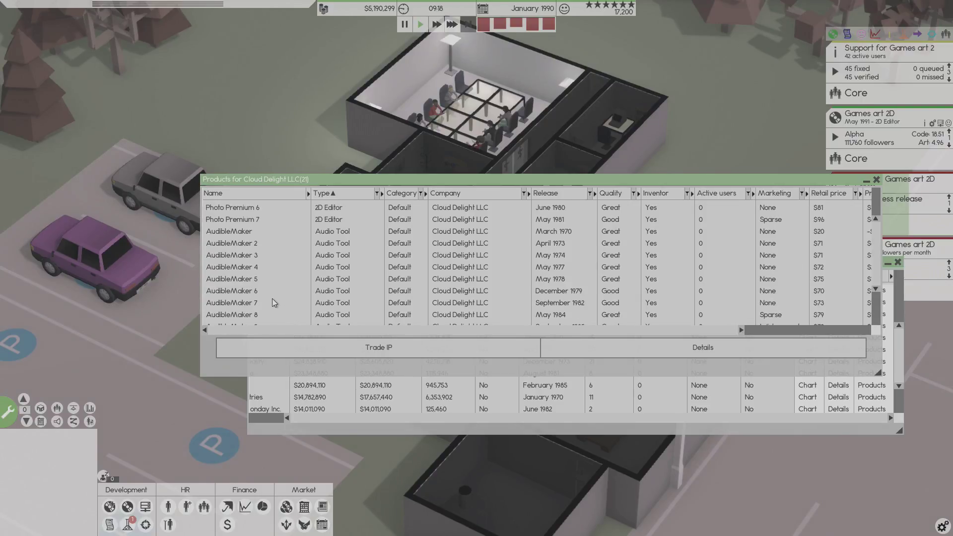
pyautogui.scroll(3, 274, 298)
pyautogui.scroll(2, 273, 287)
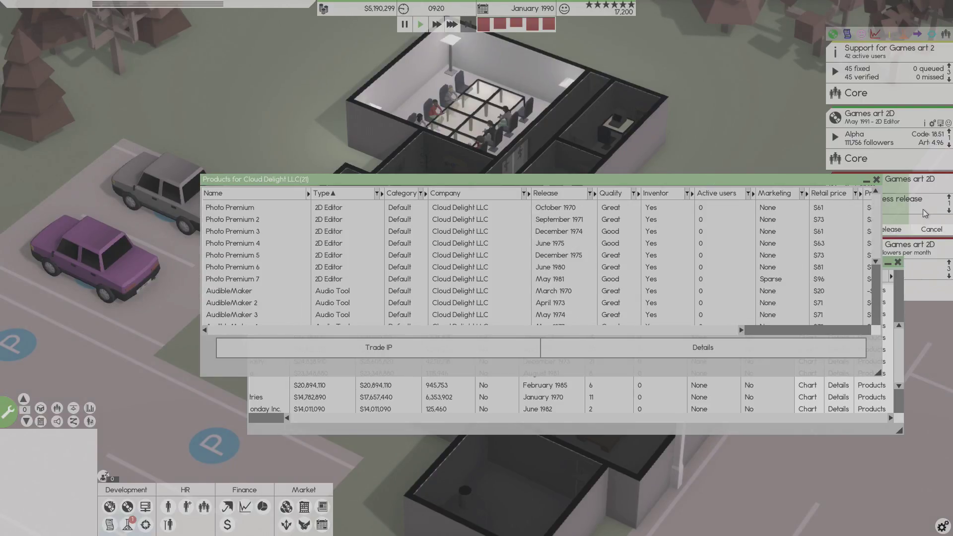
pyautogui.click(876, 179)
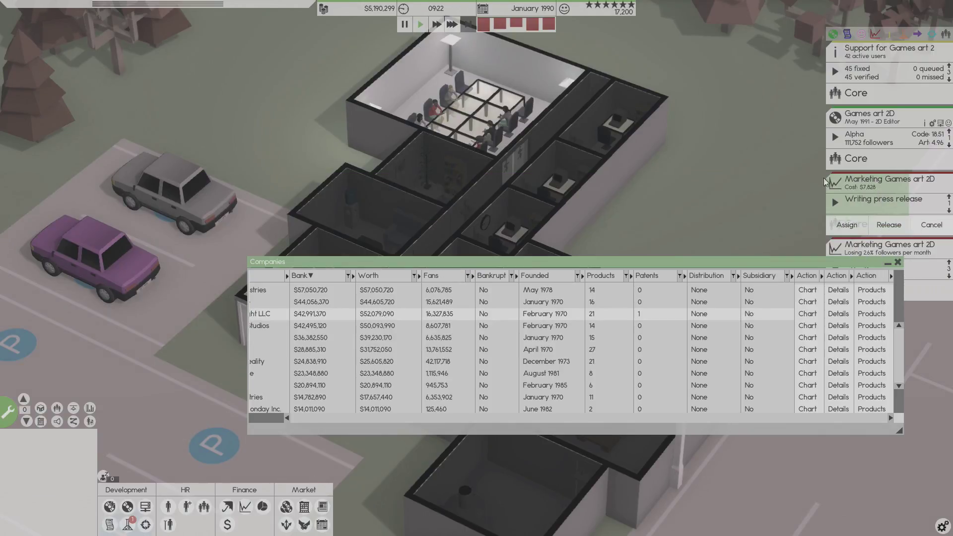
pyautogui.click(898, 262)
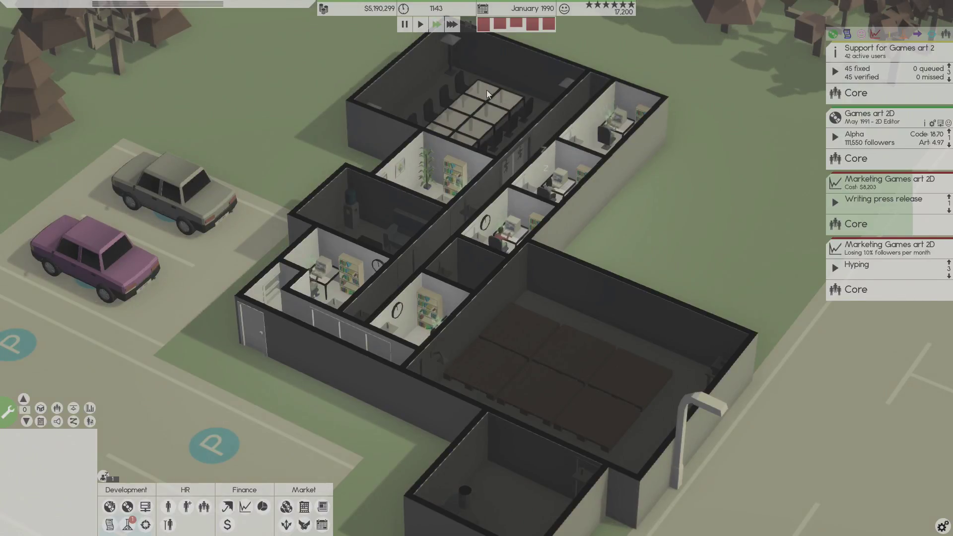
pyautogui.click(547, 189)
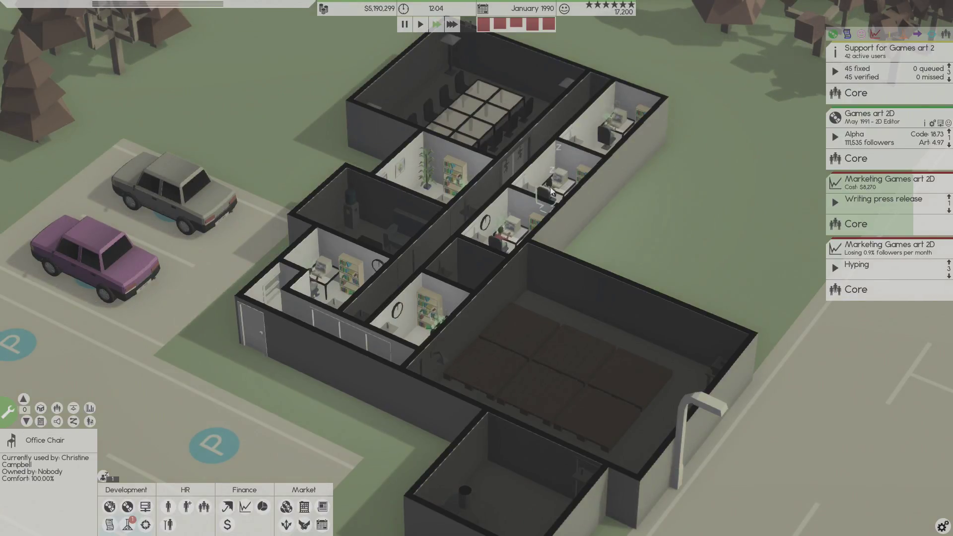
pyautogui.click(277, 162)
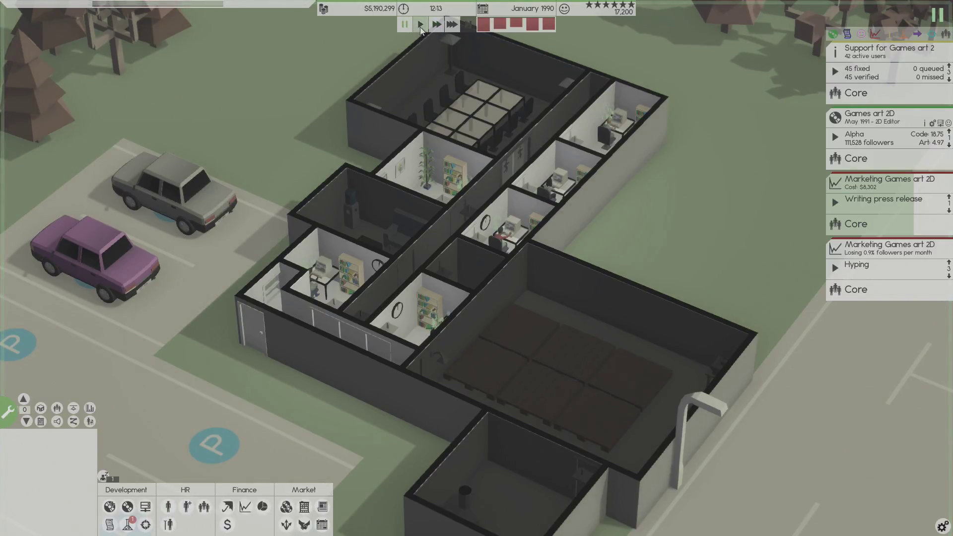
# Enroll designer Christine Campbell in a one-month Network course, then run at top speed.
pyautogui.click(168, 507)
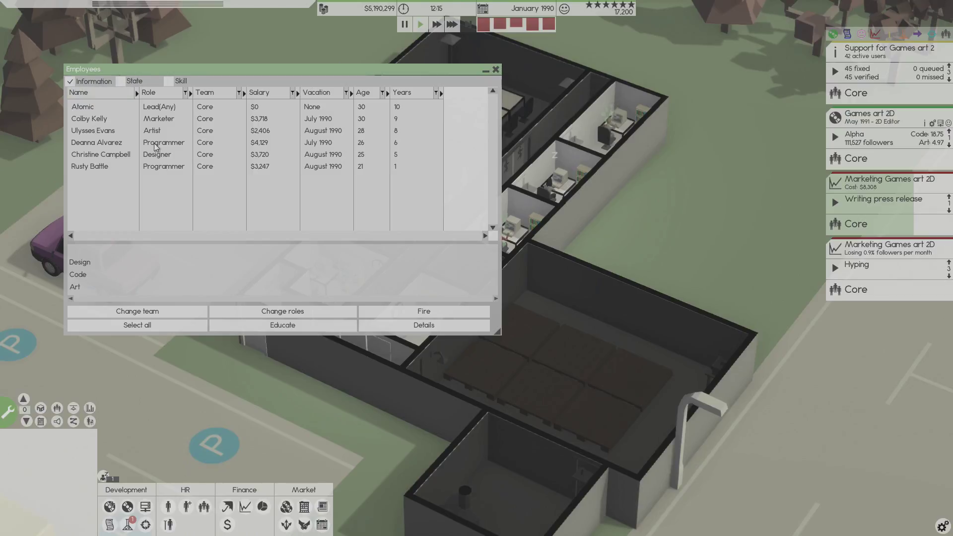
pyautogui.click(157, 157)
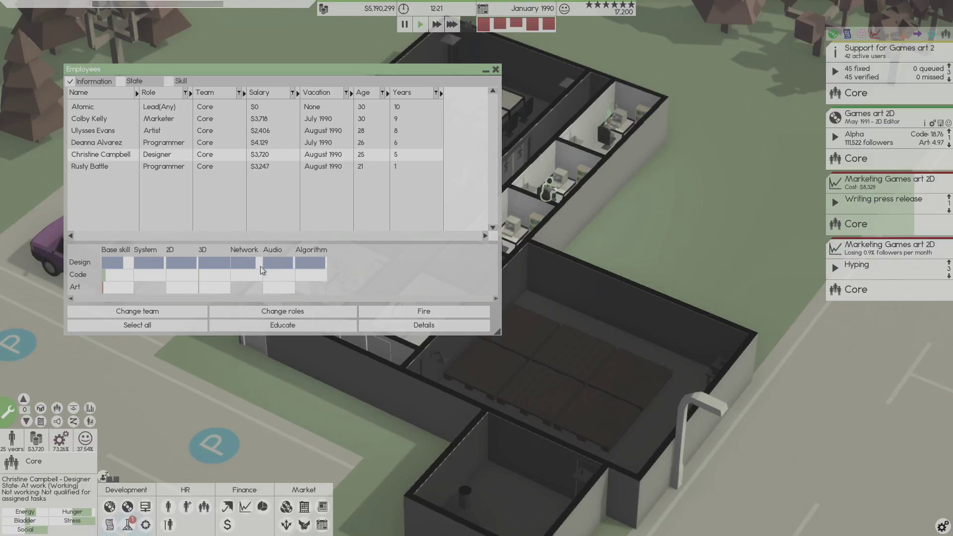
pyautogui.click(281, 325)
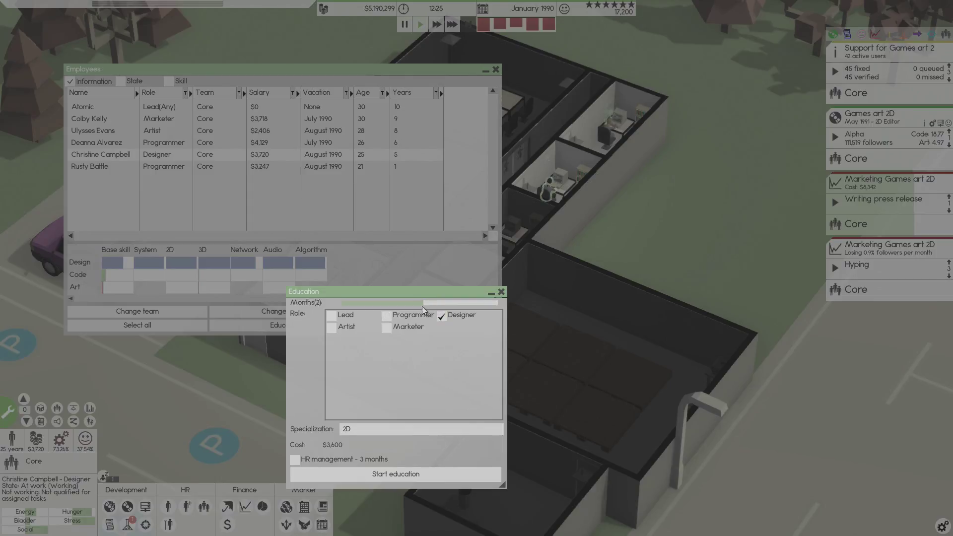
pyautogui.moveTo(416, 302); pyautogui.dragTo(349, 303)
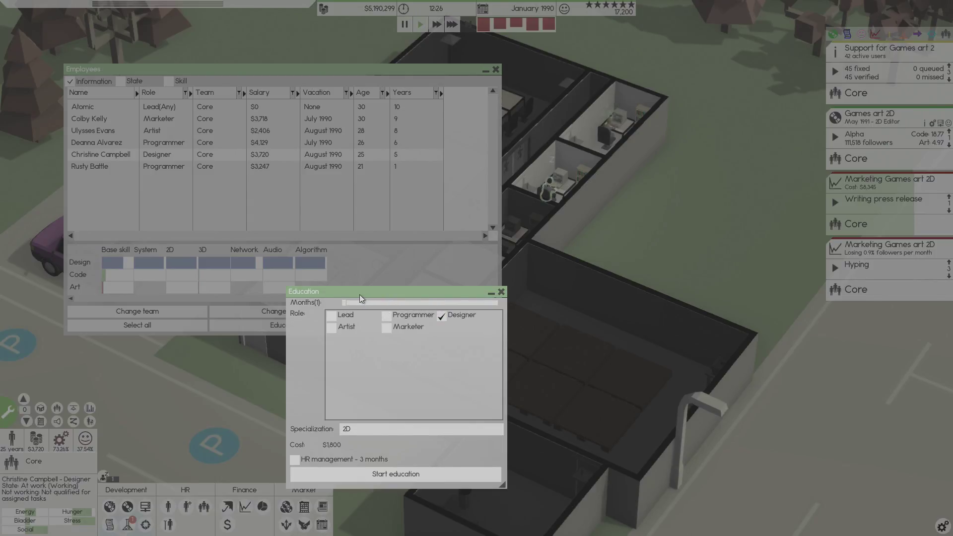
pyautogui.click(355, 429)
pyautogui.click(361, 484)
pyautogui.click(395, 477)
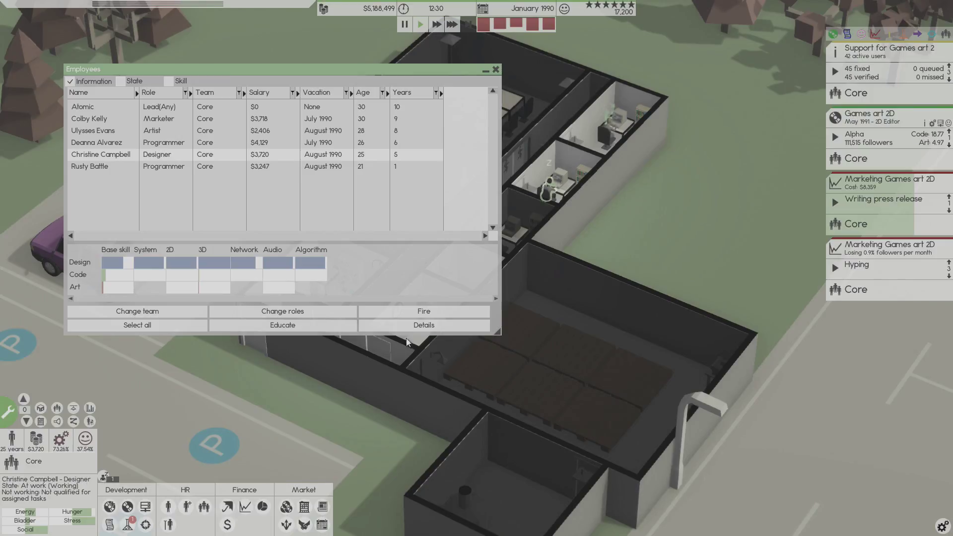
pyautogui.click(496, 70)
pyautogui.click(452, 24)
pyautogui.click(605, 211)
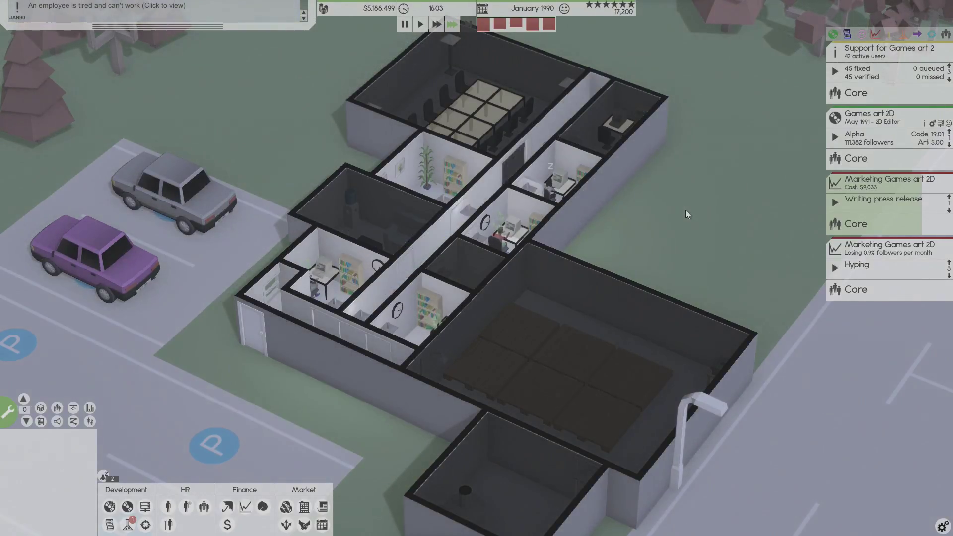
# Inspect the employee flagged as too tired from the notification, then deselect them.
pyautogui.click(53, 4)
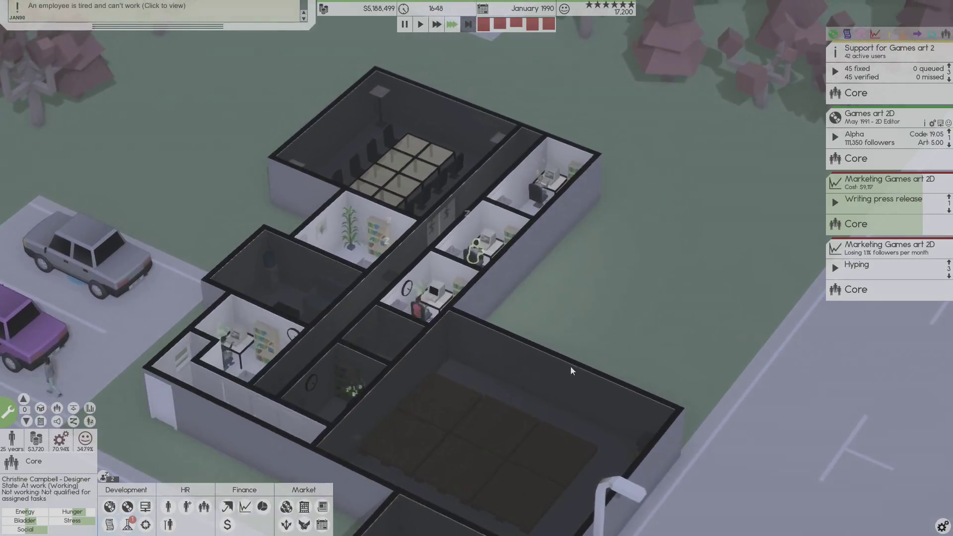
pyautogui.click(612, 299)
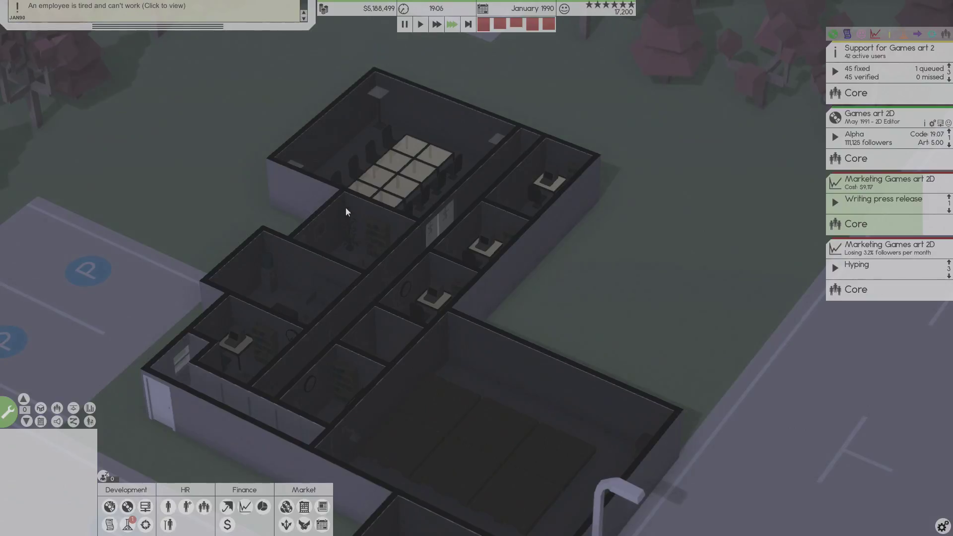
pyautogui.scroll(1, 345, 212)
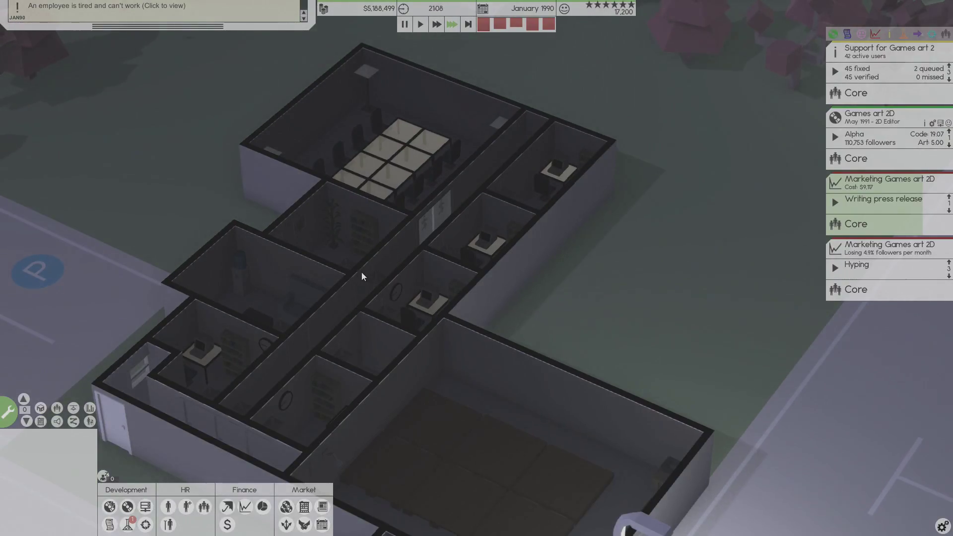
pyautogui.press('a')
pyautogui.press('a')
pyautogui.press('w')
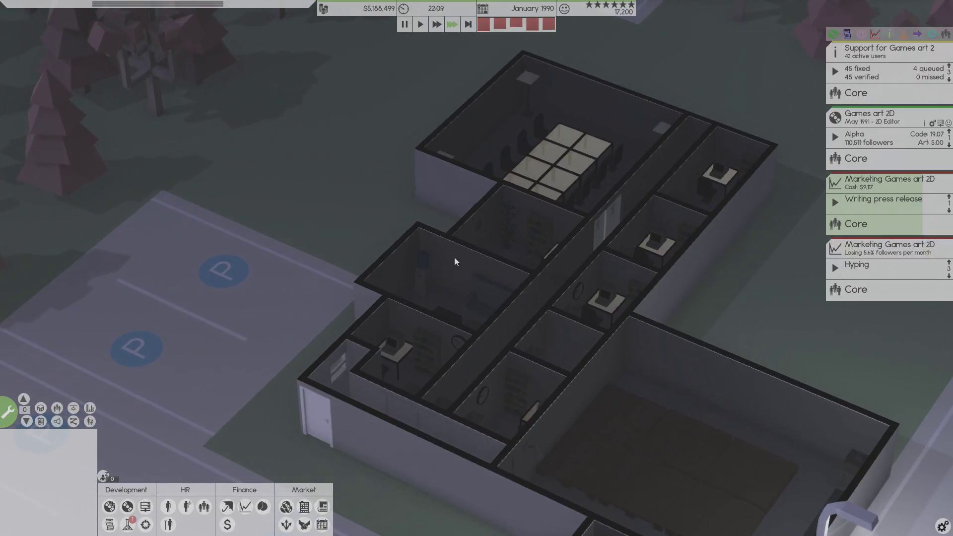
pyautogui.press('d')
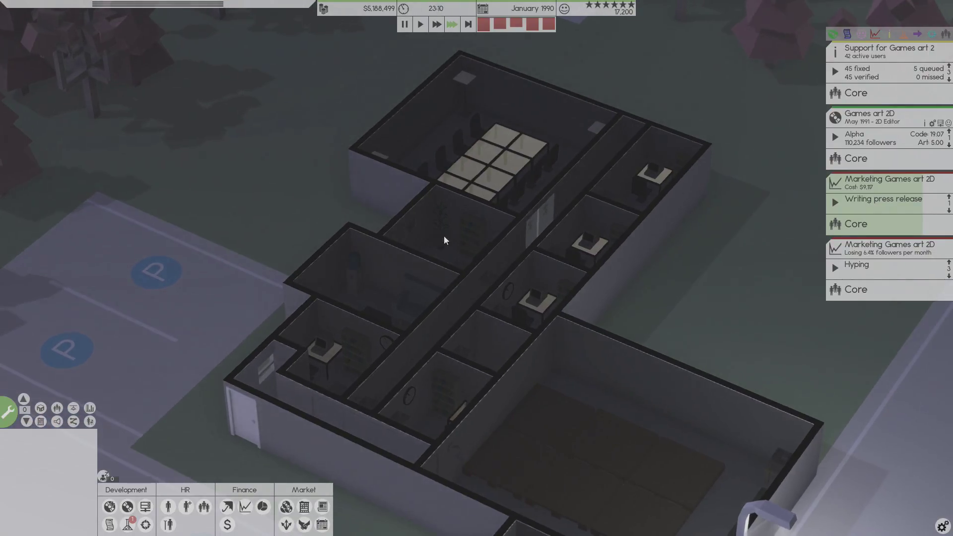
# Bring up the Finances sheet showing last month's $32,161 net loss.
pyautogui.moveTo(444, 235); pyautogui.dragTo(766, 279)
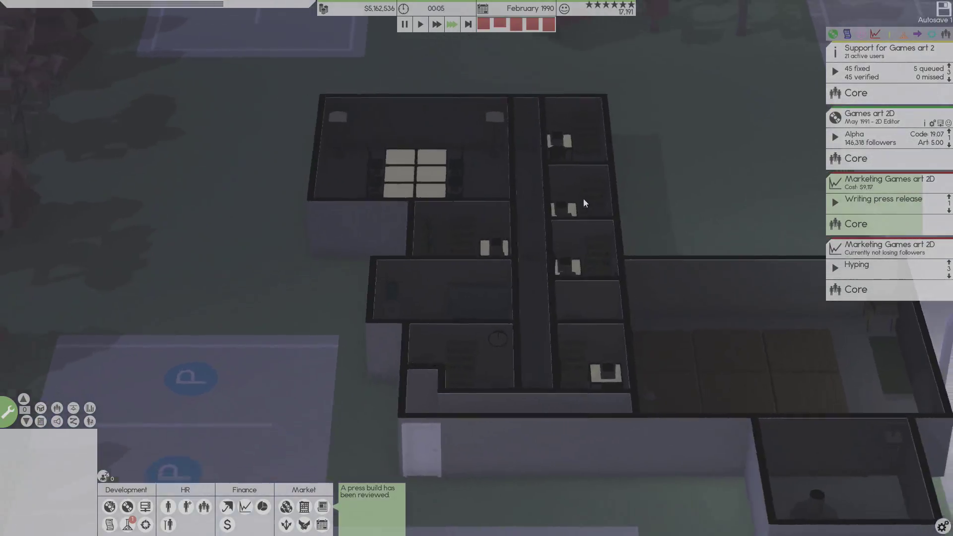
pyautogui.moveTo(583, 199); pyautogui.dragTo(393, 161)
pyautogui.scroll(3, 392, 162)
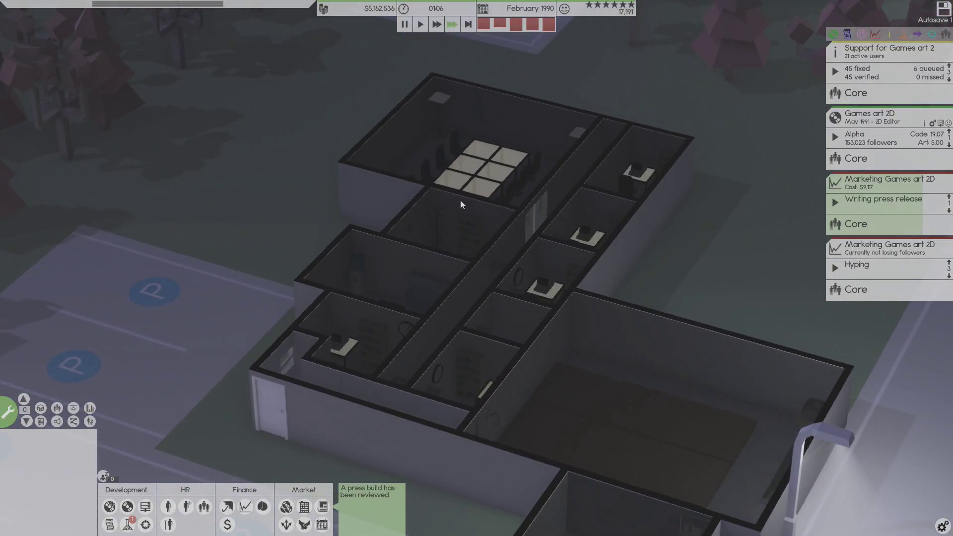
pyautogui.click(529, 26)
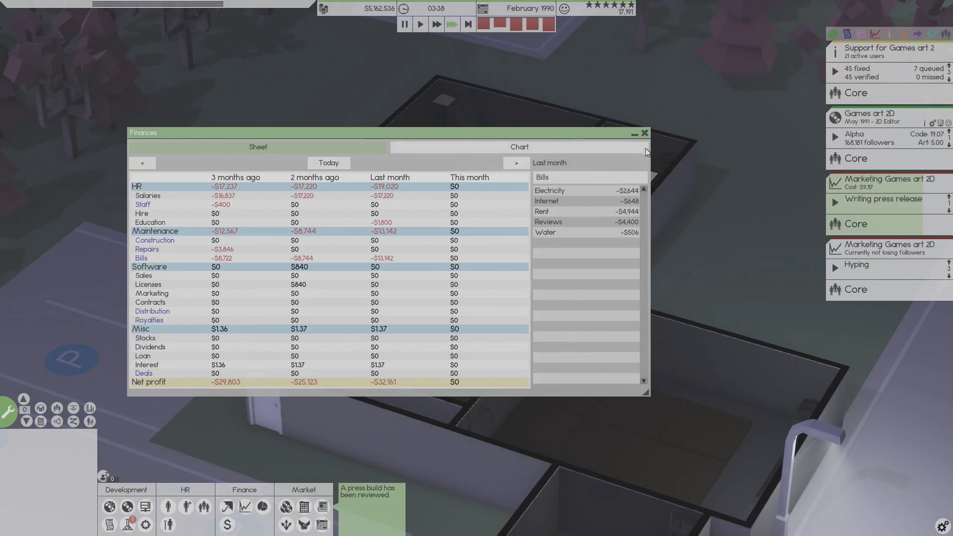
# Close the Finances window to get back to the office building view.
pyautogui.click(644, 133)
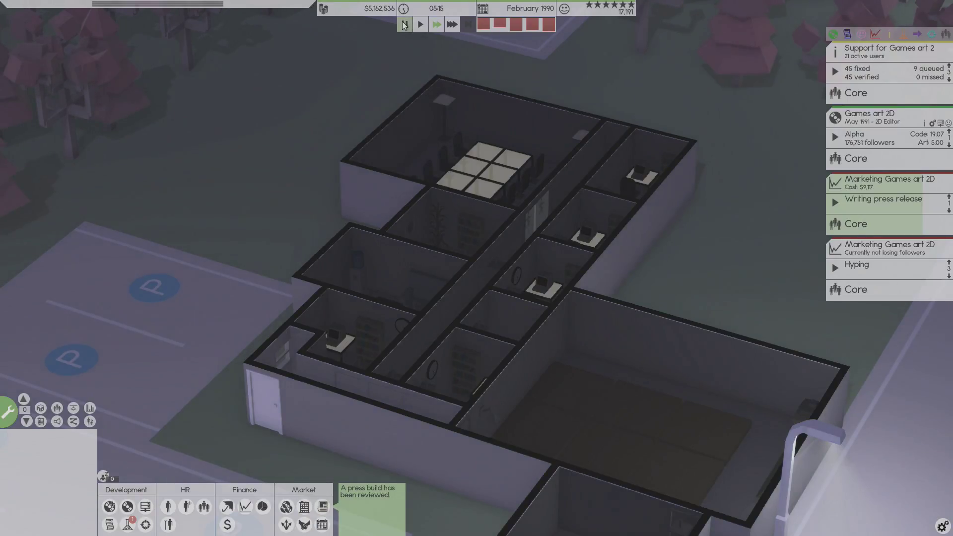
pyautogui.click(323, 507)
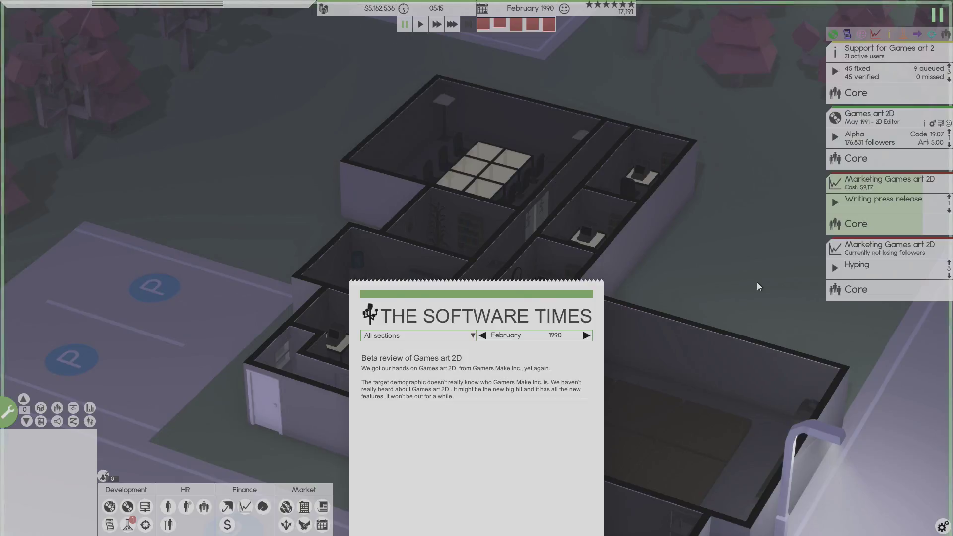
pyautogui.press('Escape')
pyautogui.moveTo(757, 282); pyautogui.dragTo(467, 170)
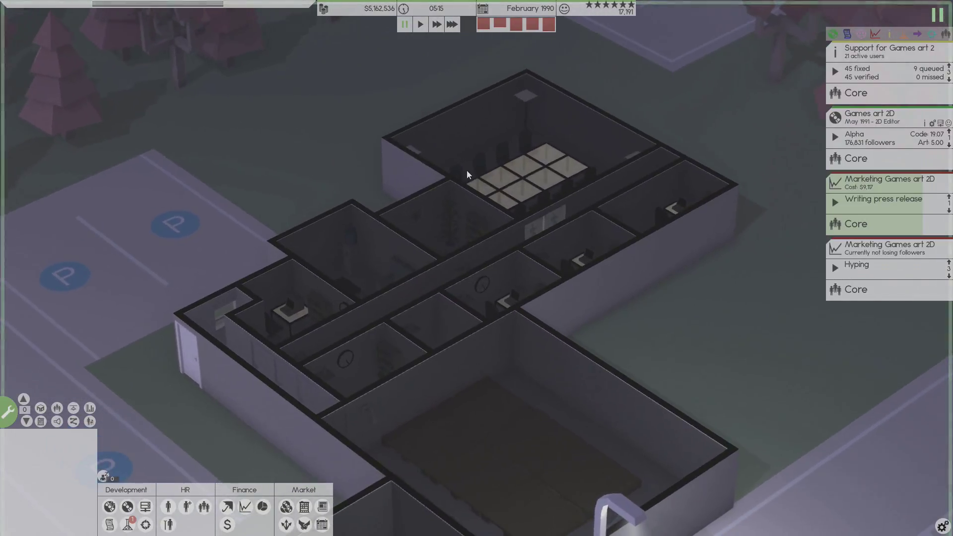
pyautogui.scroll(1, 467, 170)
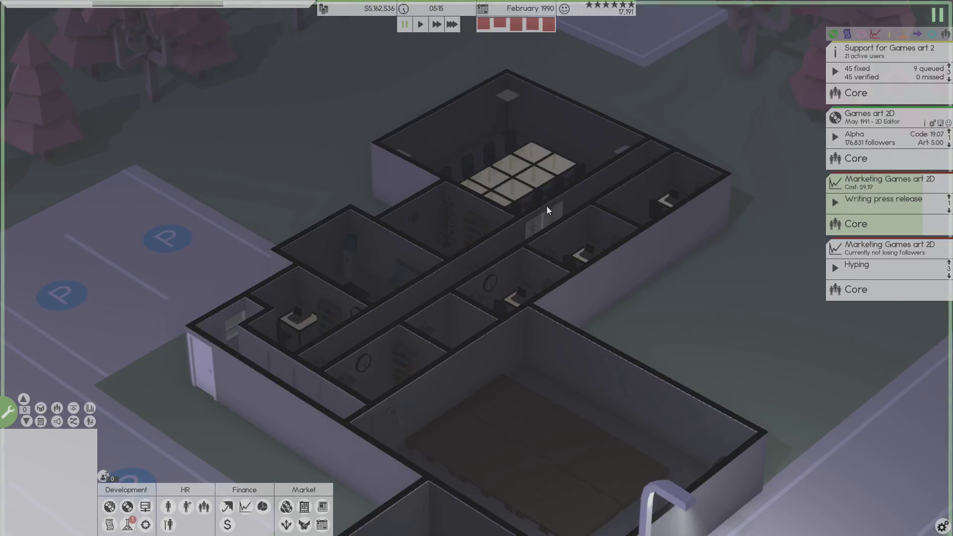
pyautogui.moveTo(886, 269)
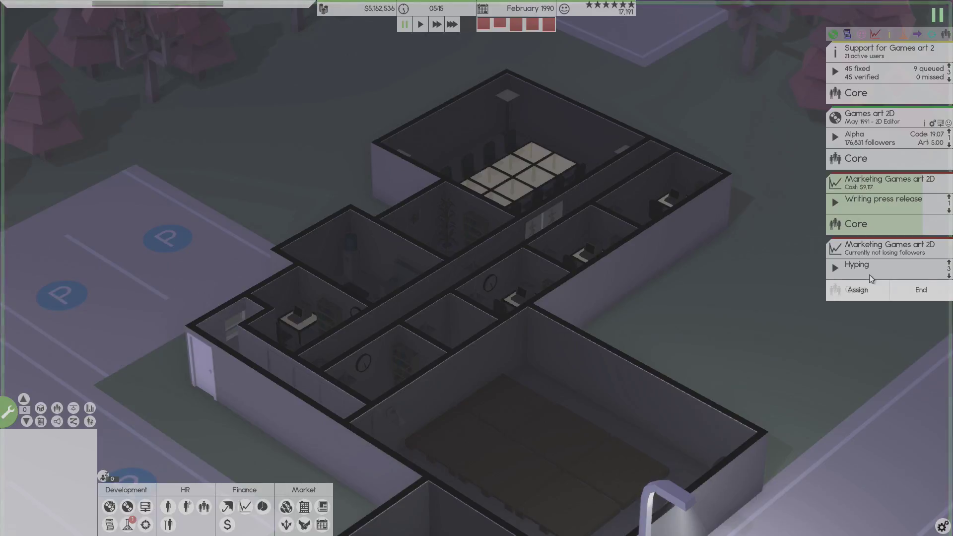
pyautogui.scroll(-2, 423, 201)
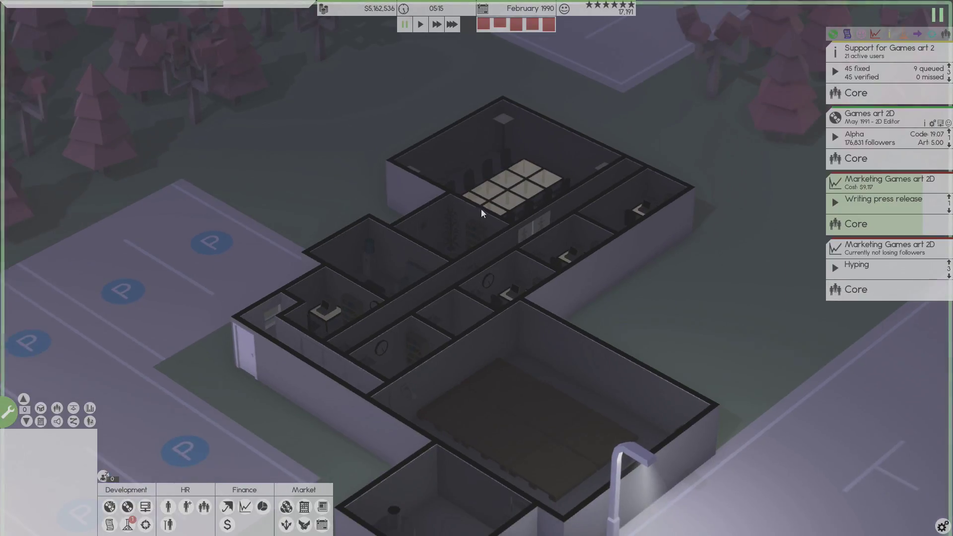